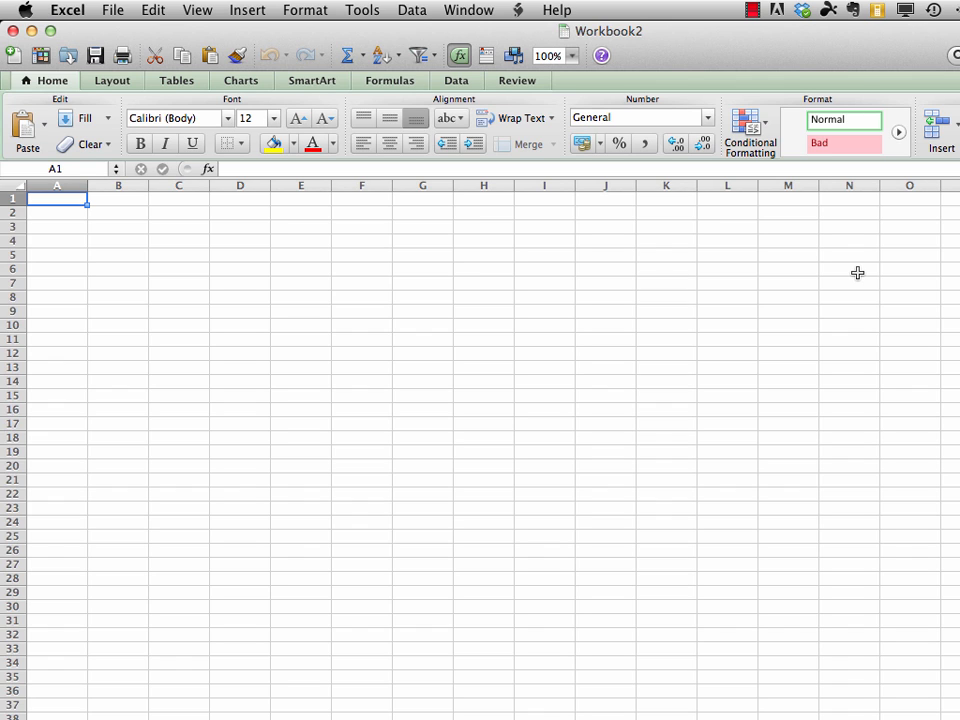
Step: Save the workbook in the Descriptive Statistics folder, named with the author's surname followed by "-Descriptive1"
click(113, 12)
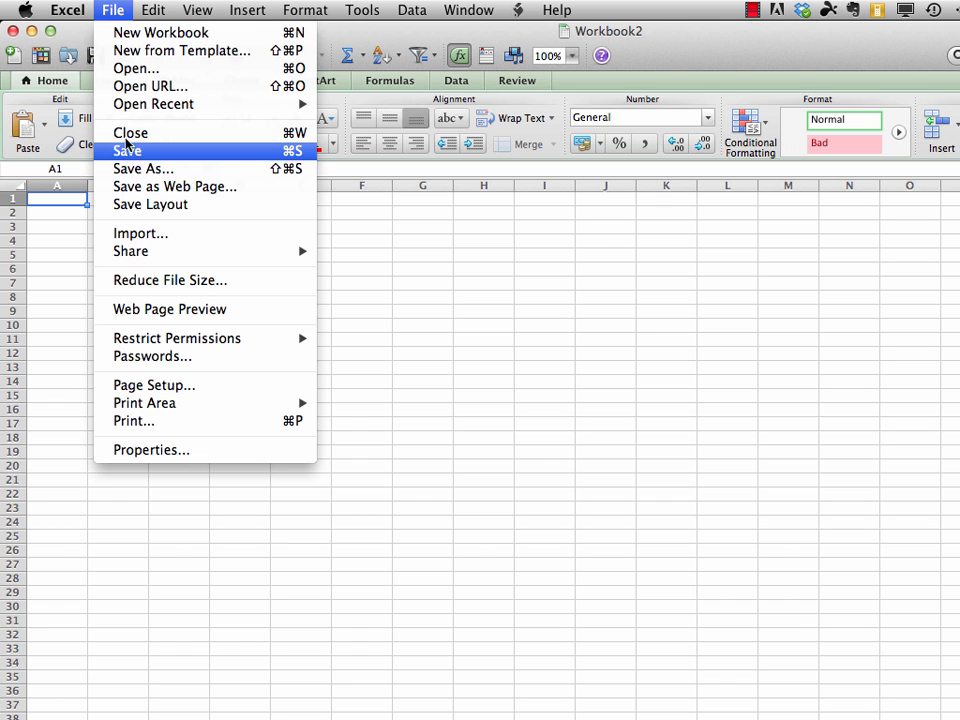
click(138, 172)
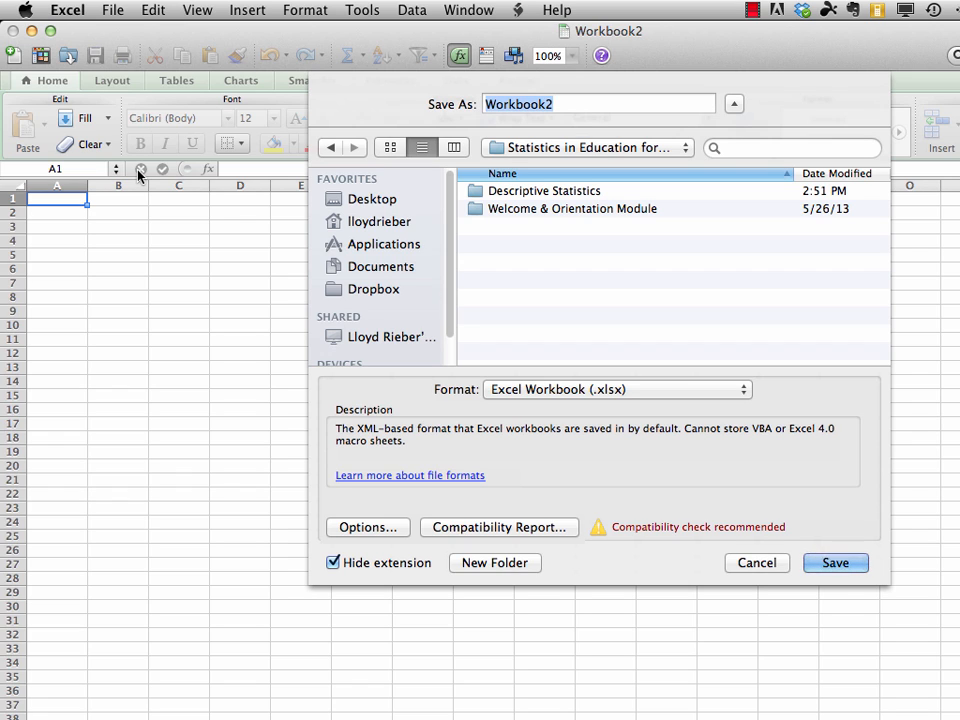
double_click(475, 192)
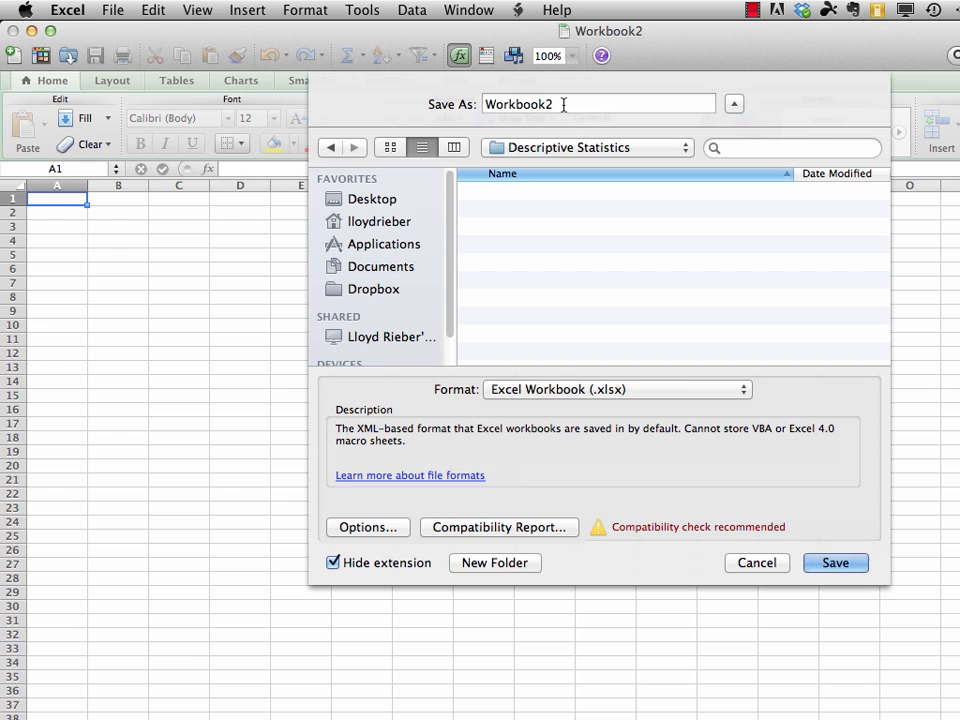
drag(564, 100, 446, 94)
text(Rieber)
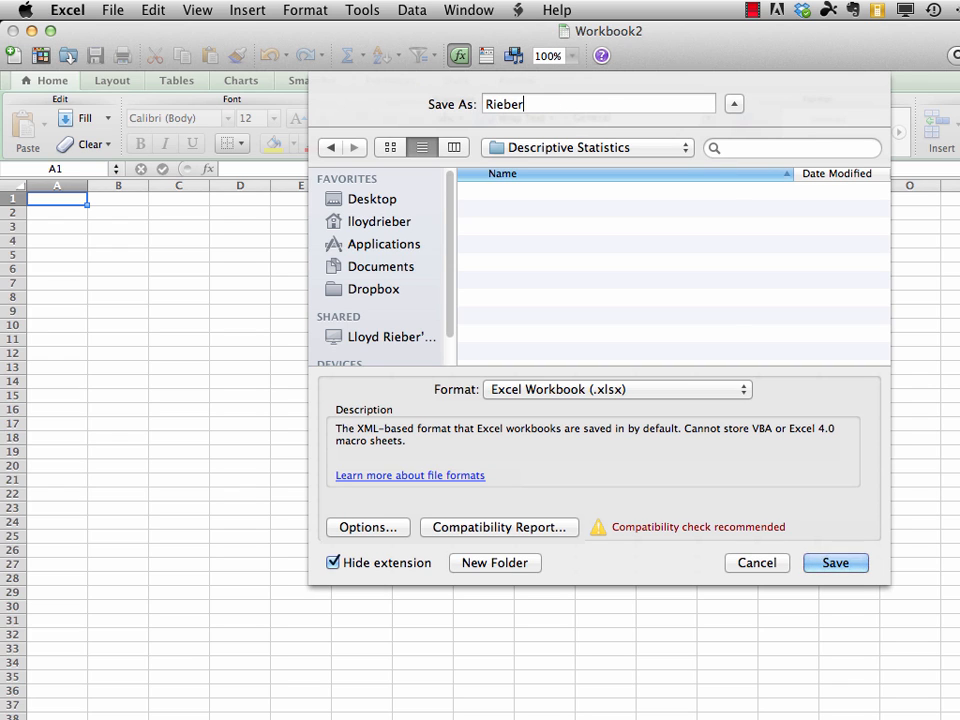
text(-Descriptive1)
click(835, 564)
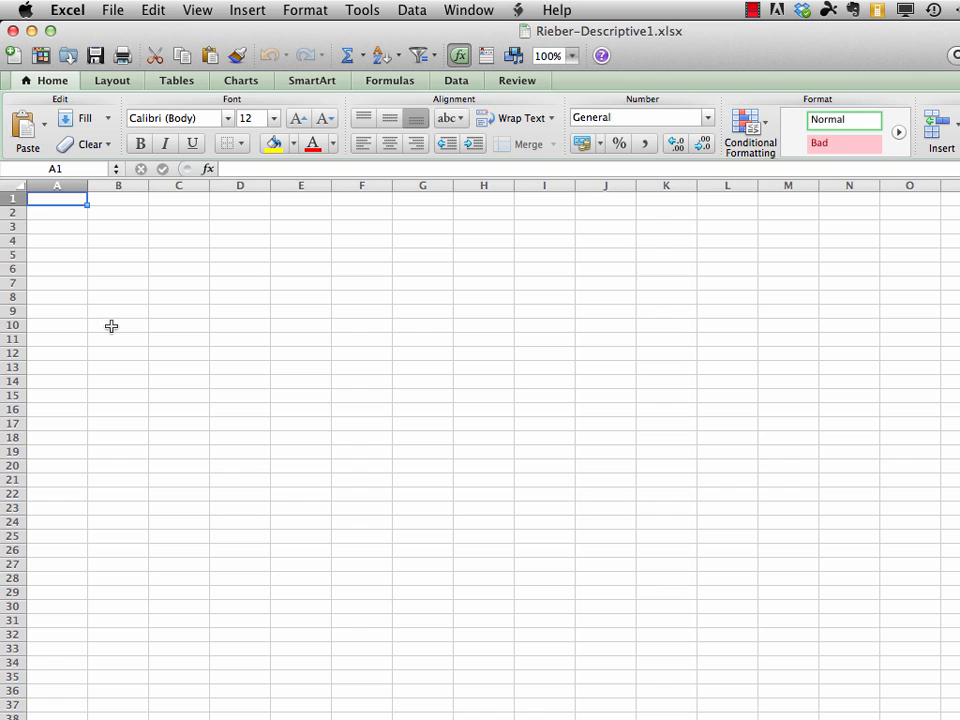
Step: Enter the column headings Student, Scores, x and x squared in cells A10 to D10
click(57, 323)
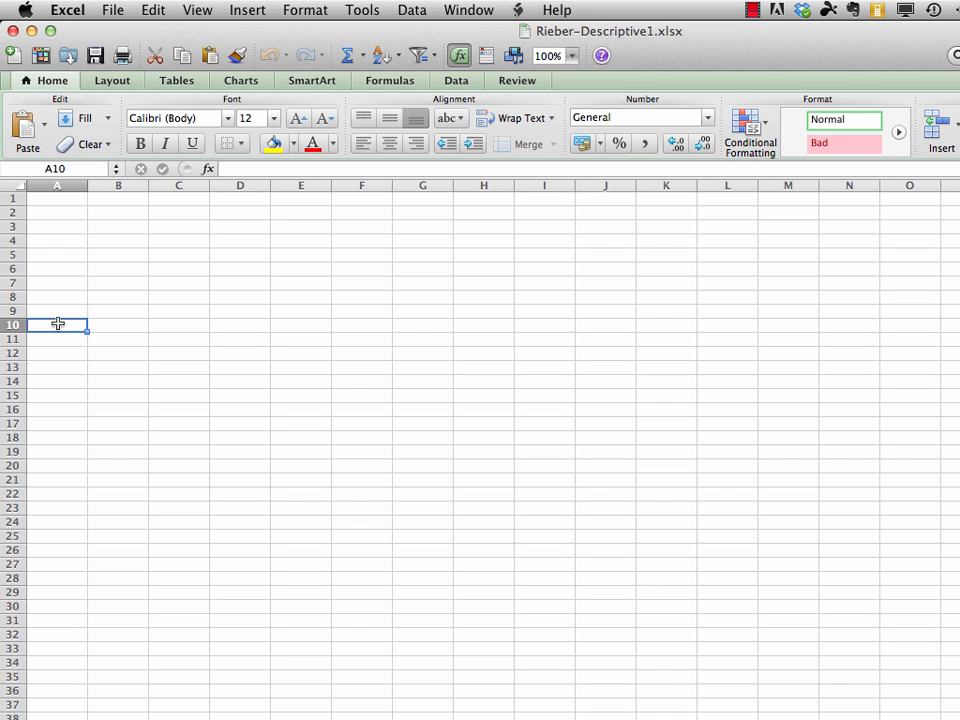
text(Student)
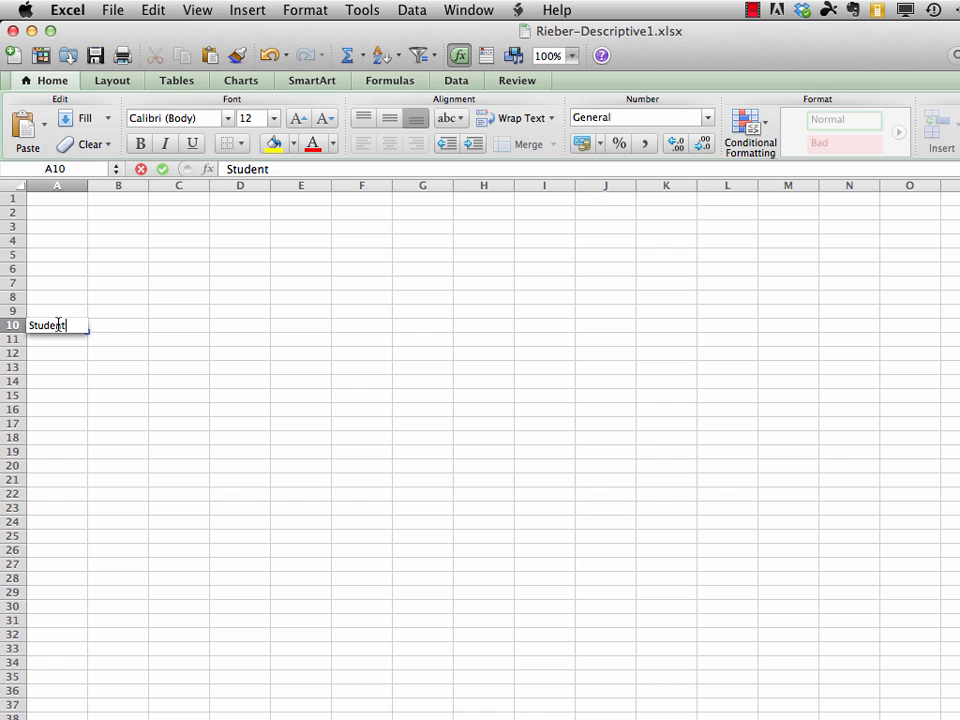
key(Tab)
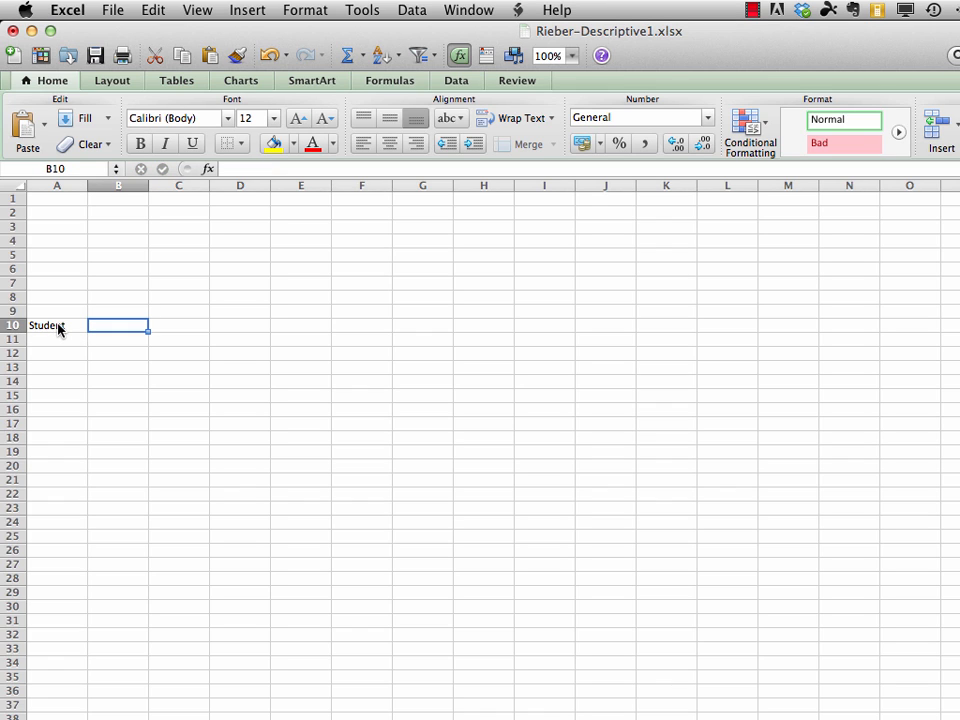
text(Scores)
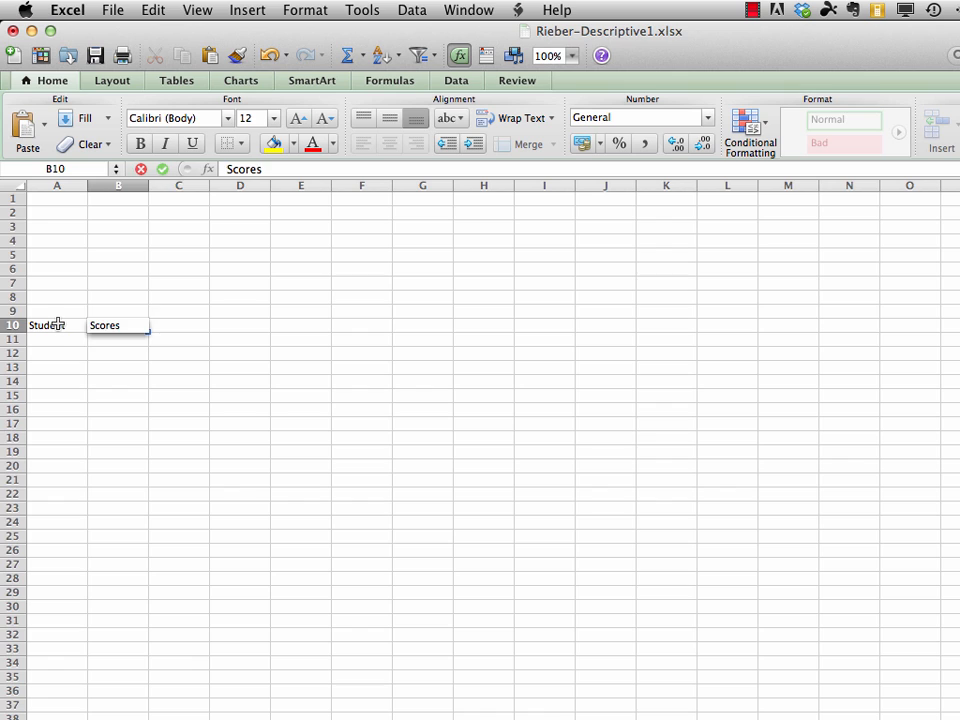
key(Tab)
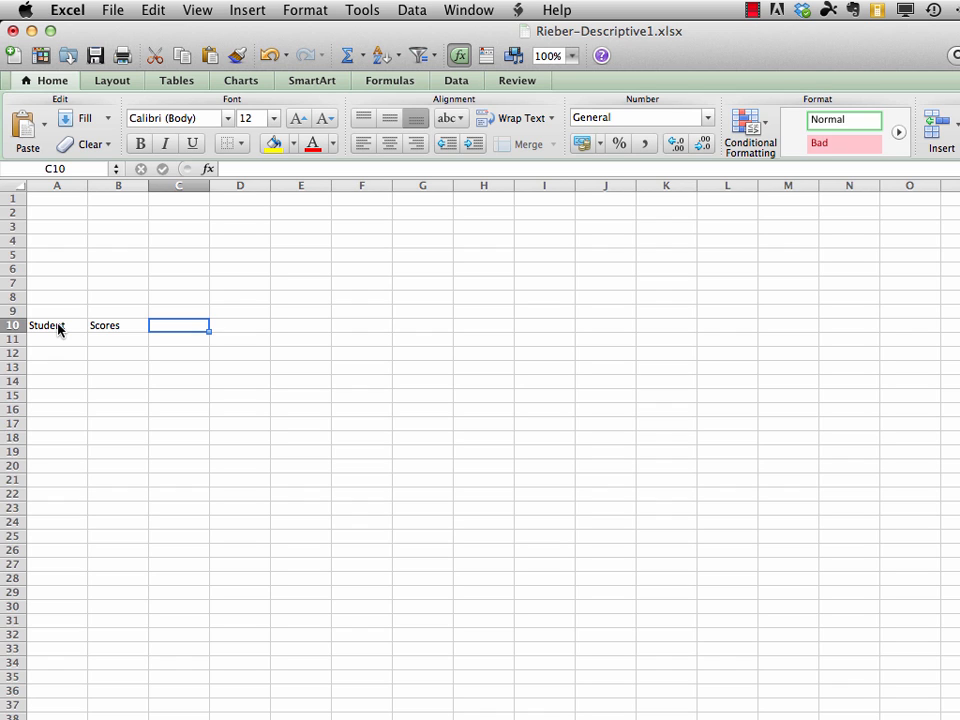
text(x)
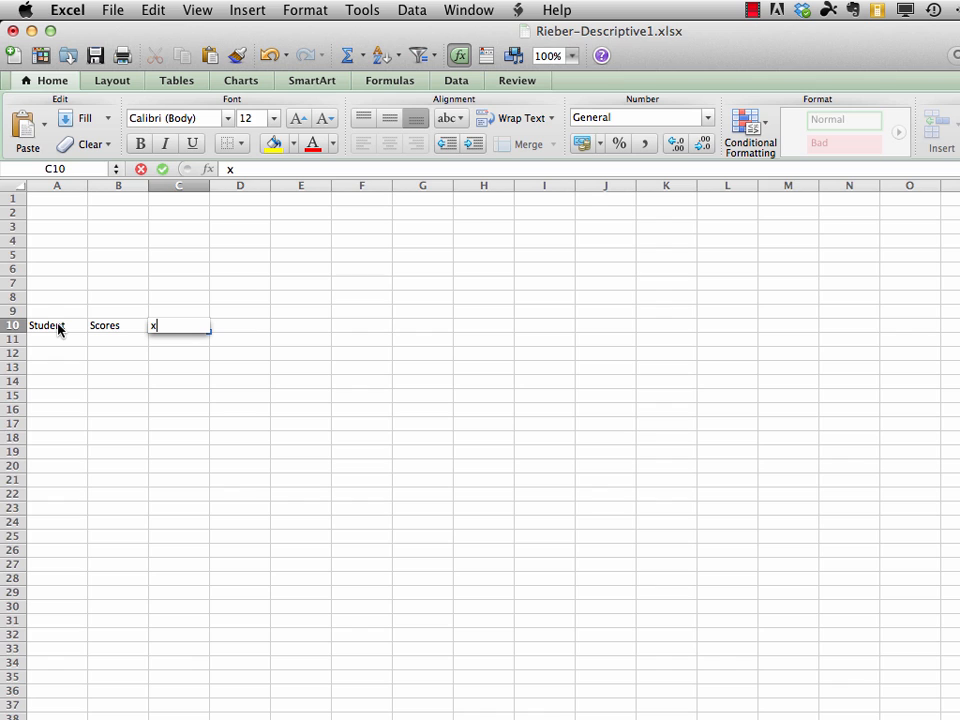
key(Tab)
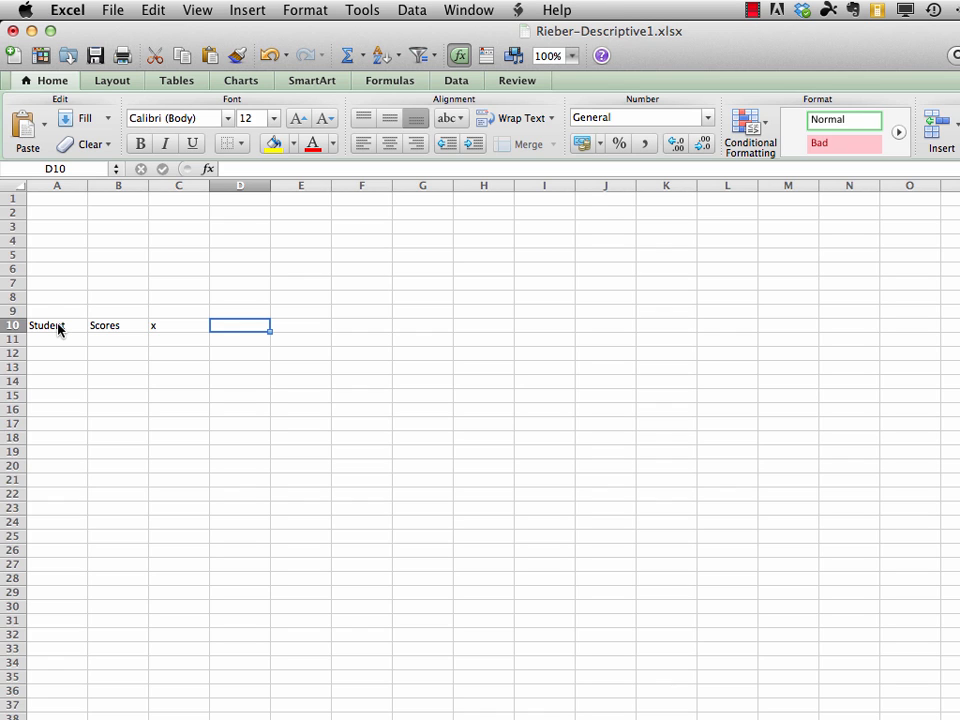
text(x squared)
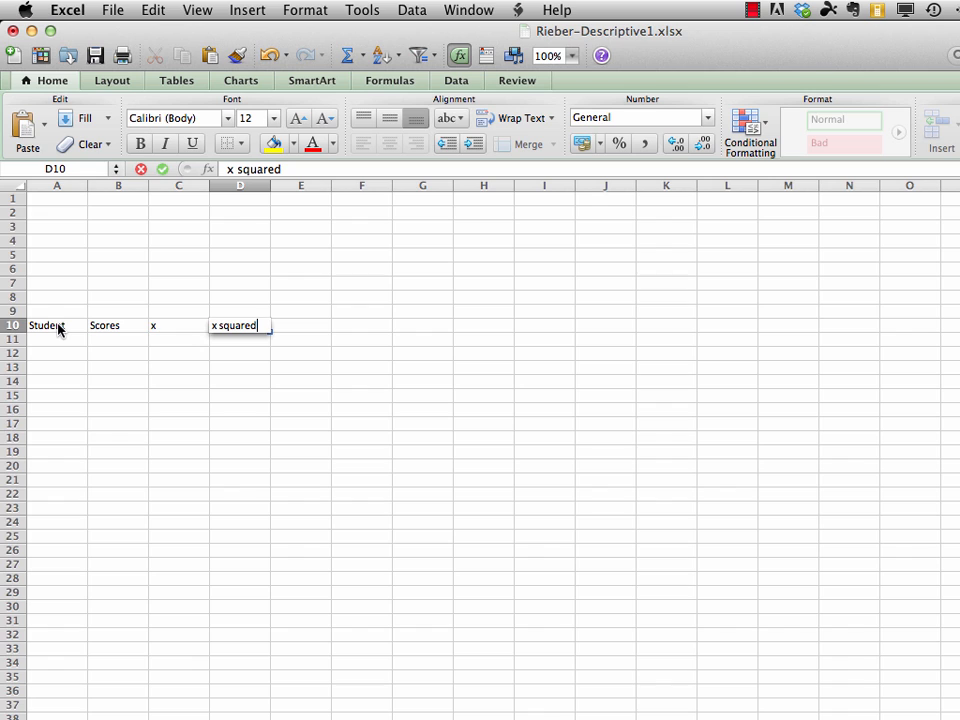
Step: Add the heading "Deviation Score" in C9 above the x column and widen column C to fit it
click(176, 313)
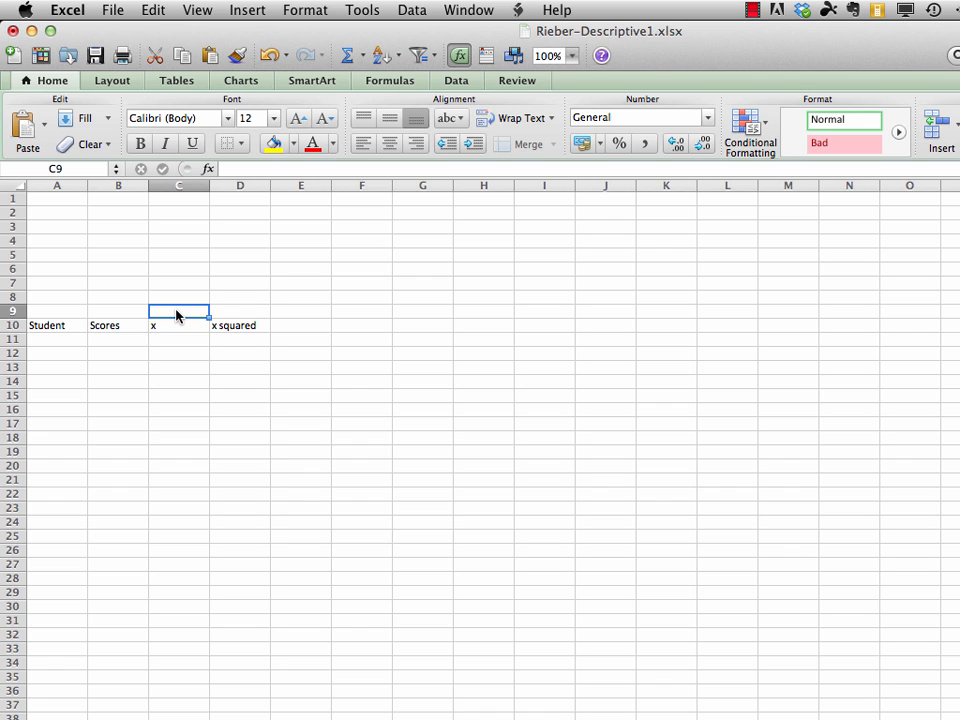
text(Devi)
text(ation Sc)
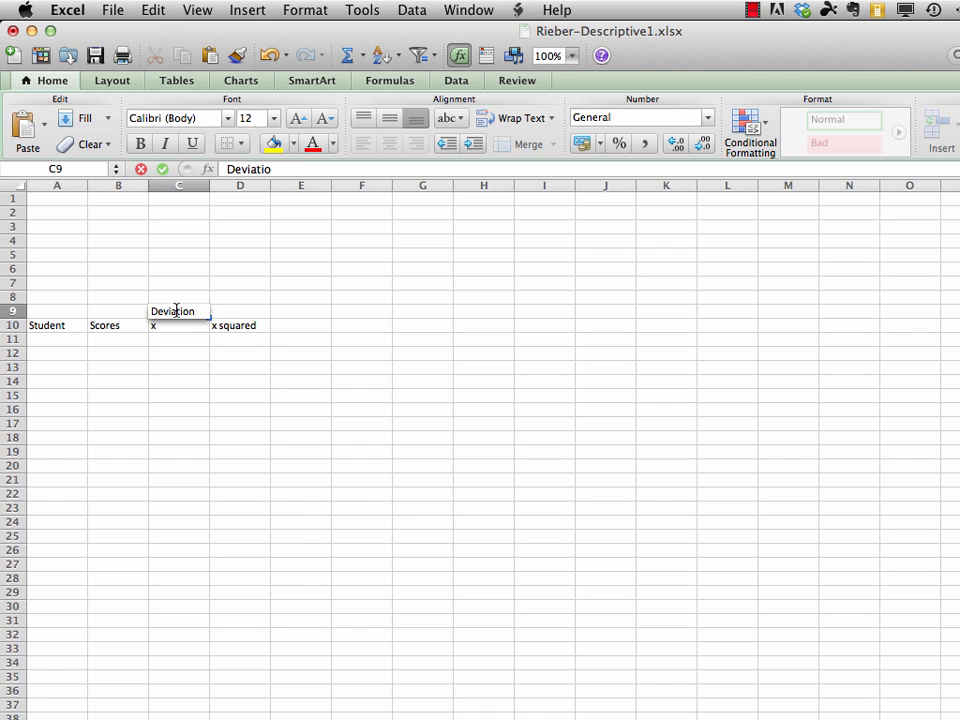
text(ore)
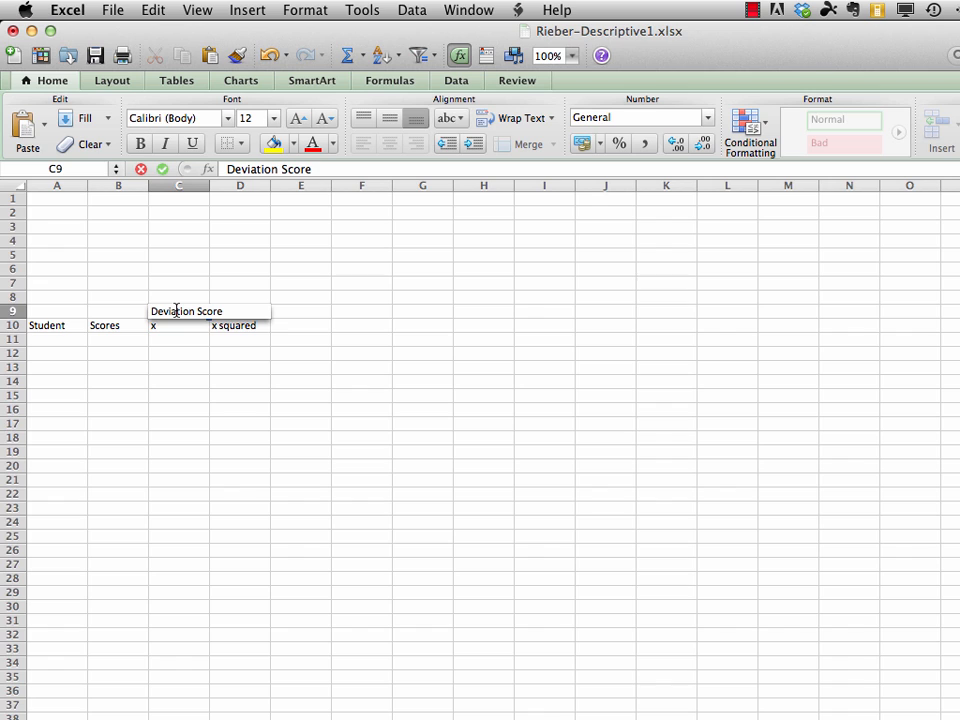
key(Return)
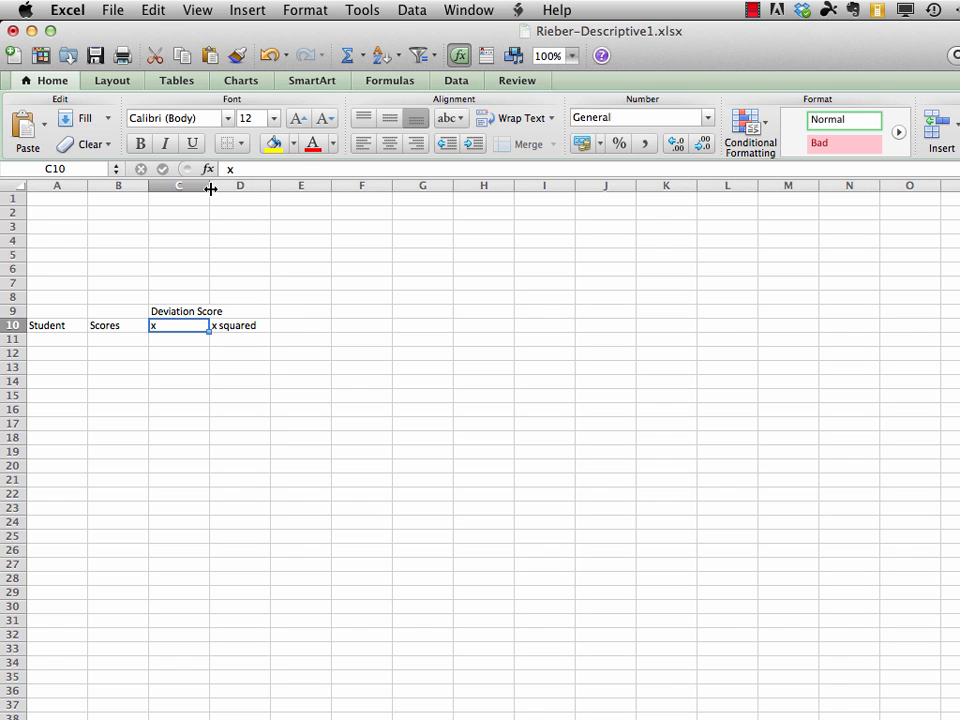
drag(210, 186, 227, 187)
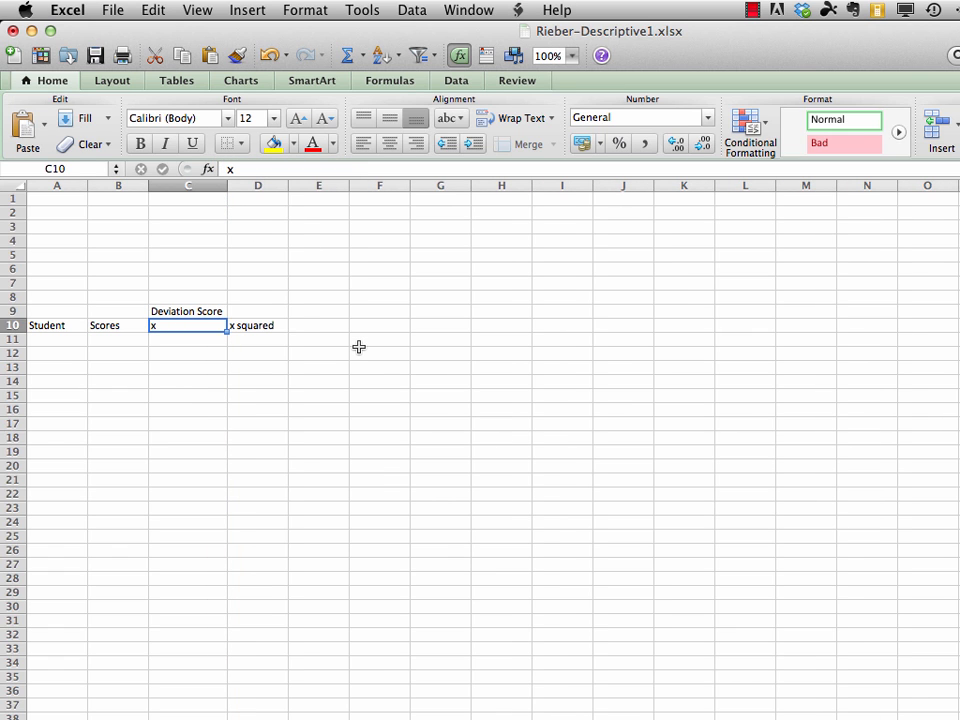
Step: List the students as the letters A through J in cells A11 to A20
click(61, 339)
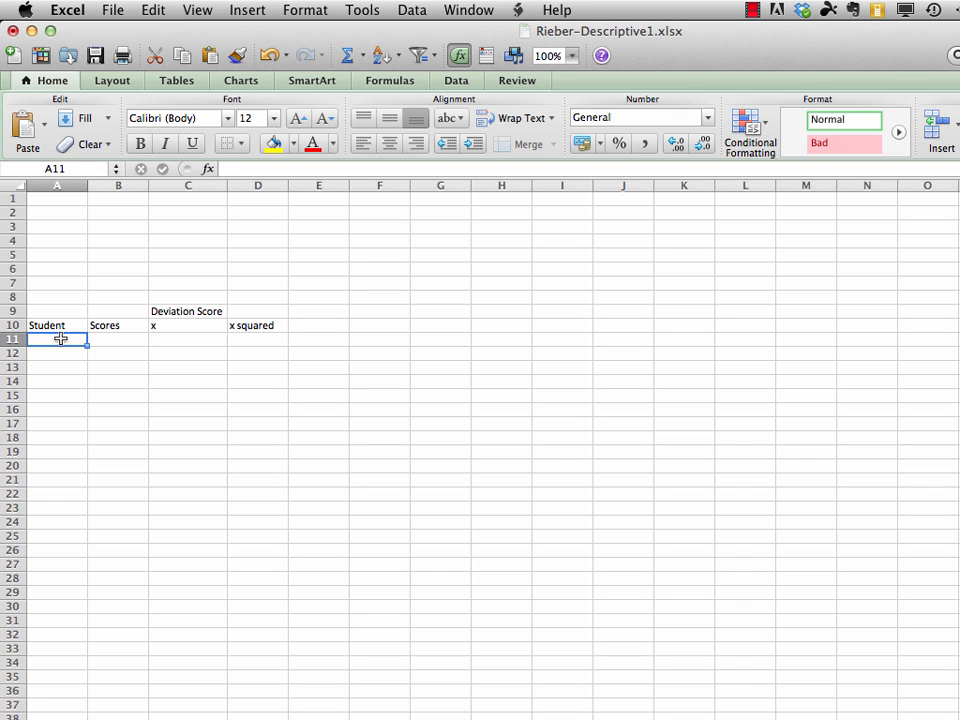
text(A)
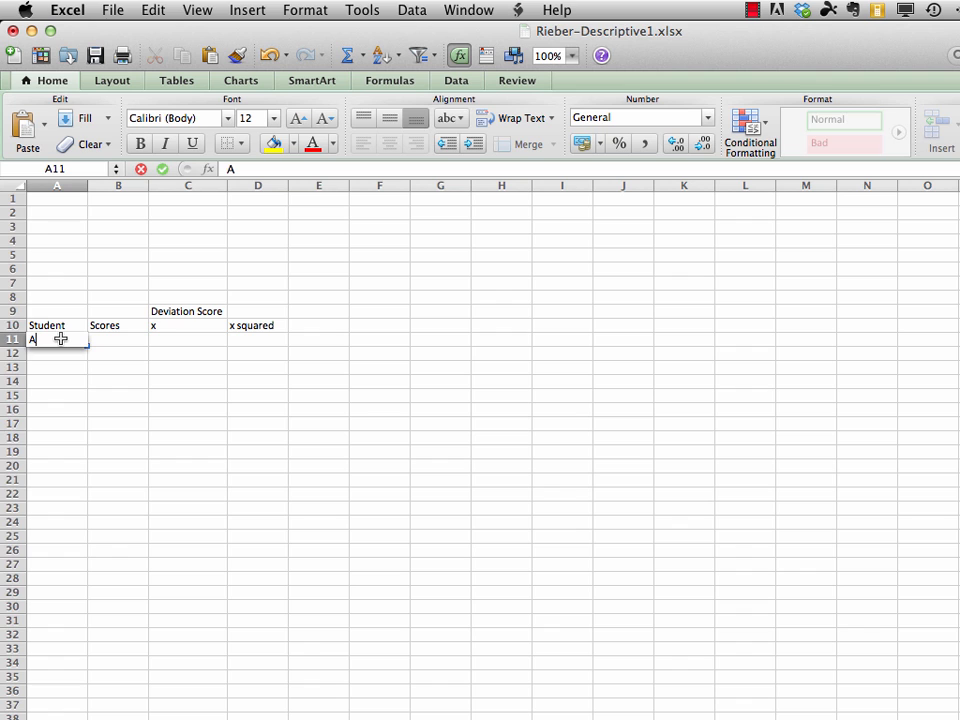
key(Return)
text(B)
key(Return)
text(C)
key(Return)
text(D)
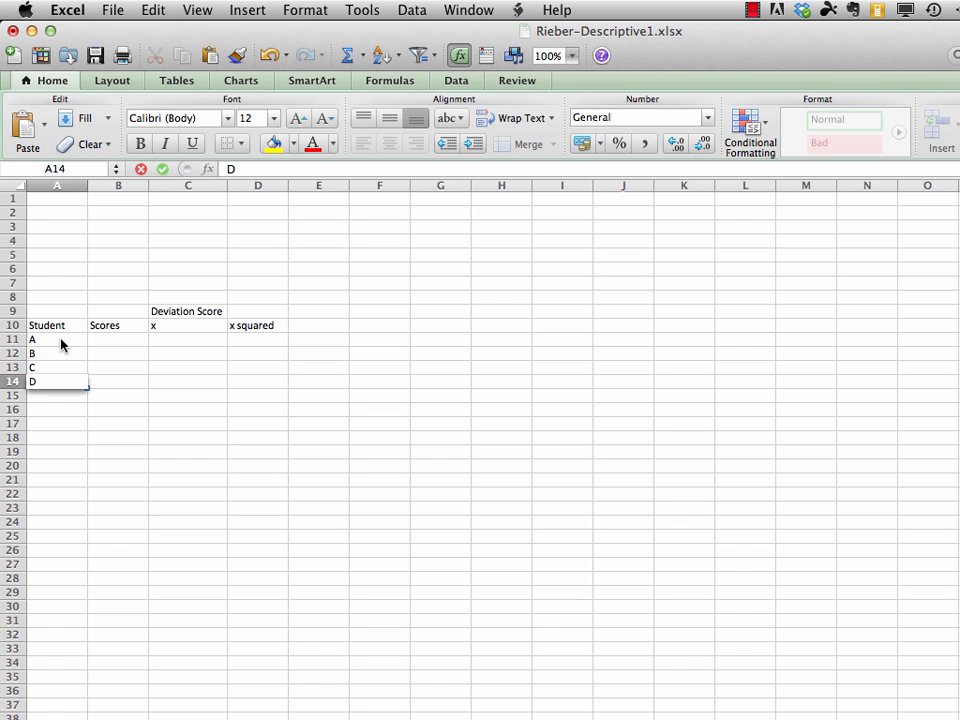
key(Return)
text(E)
key(Return)
text(F)
key(Return)
text(G)
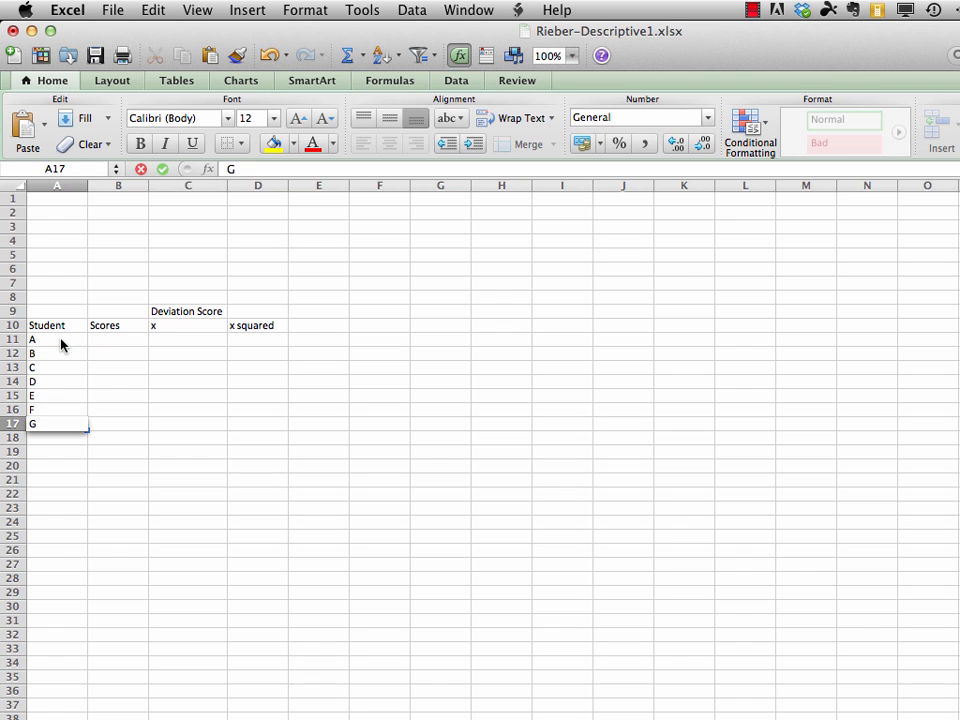
key(Return)
text(H)
key(Return)
text(I)
key(Return)
text(J)
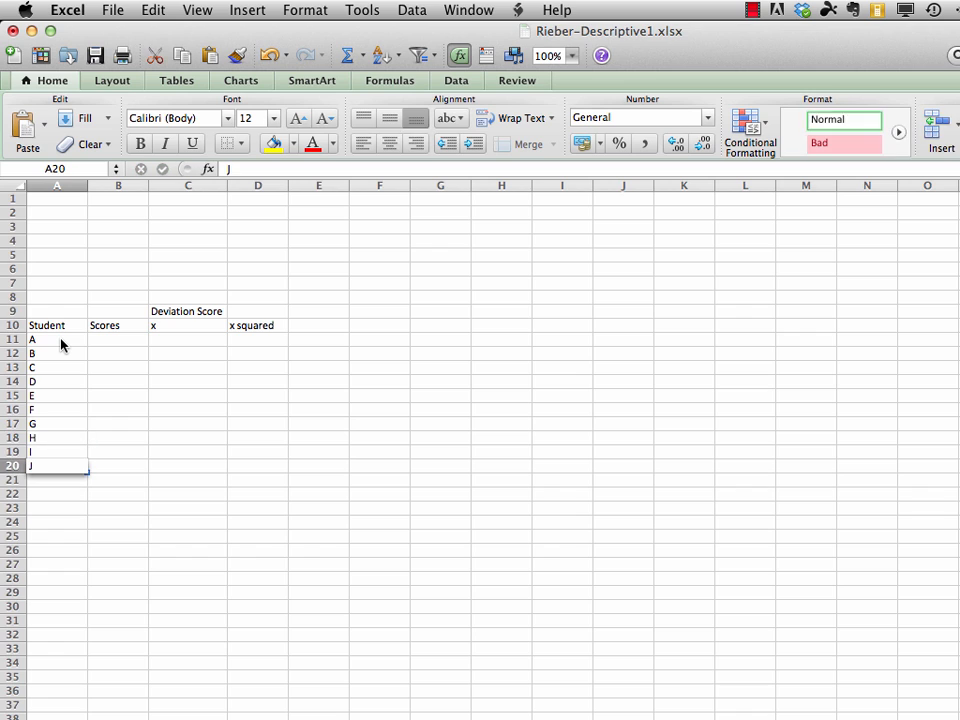
key(Return)
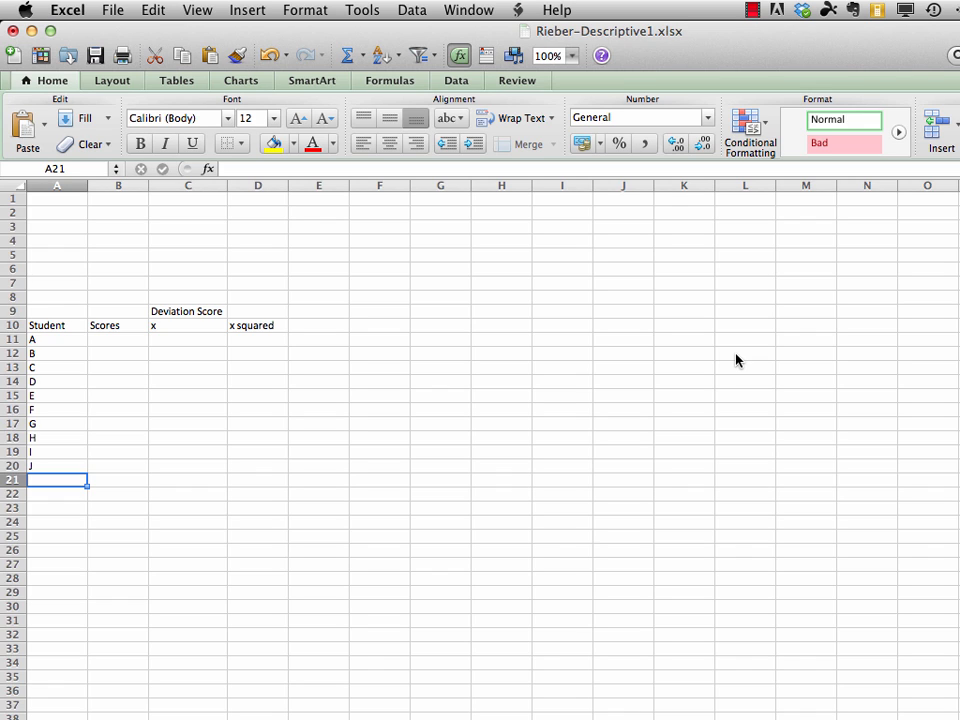
Step: Enter the students' scores 34, 22, 23, 29, 24, 30, 35, 37, 16 and 29 in cells B11 to B20
click(124, 338)
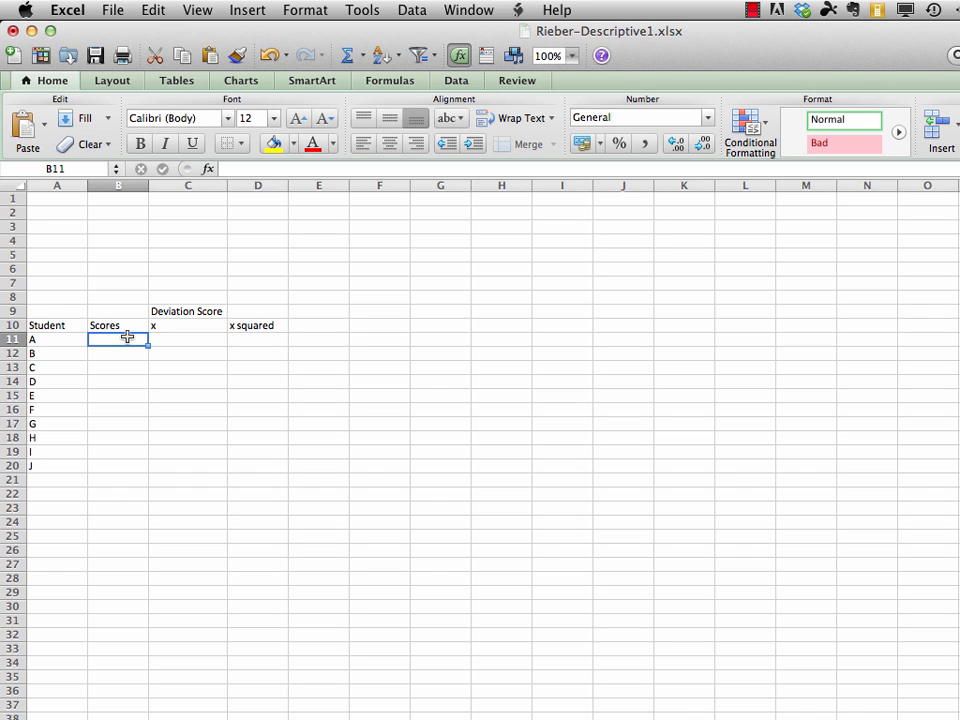
text(34)
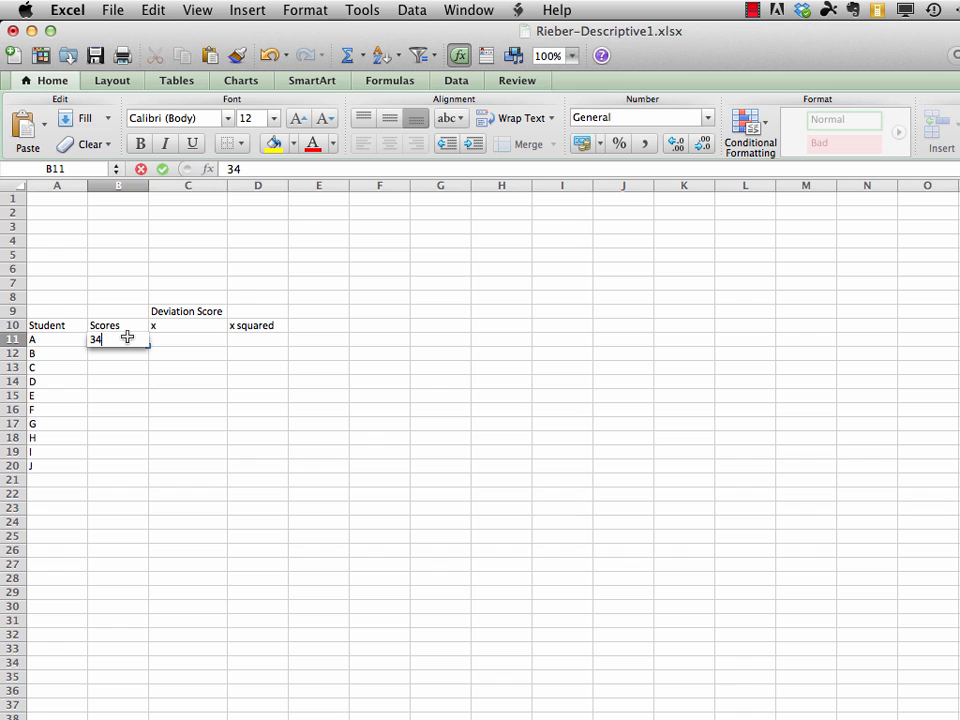
key(Return)
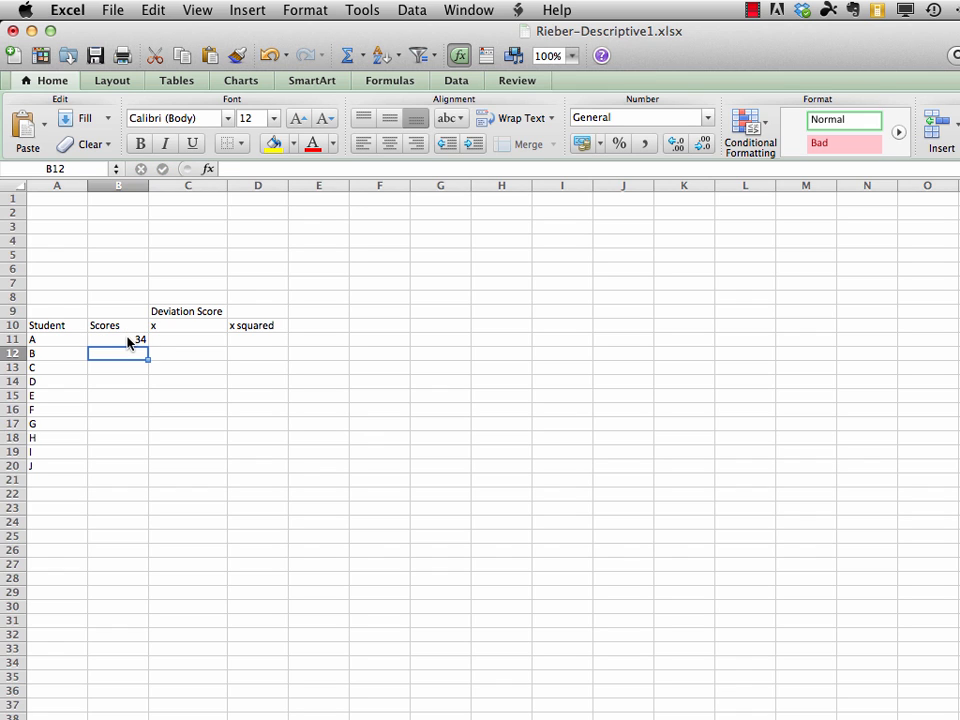
text(22)
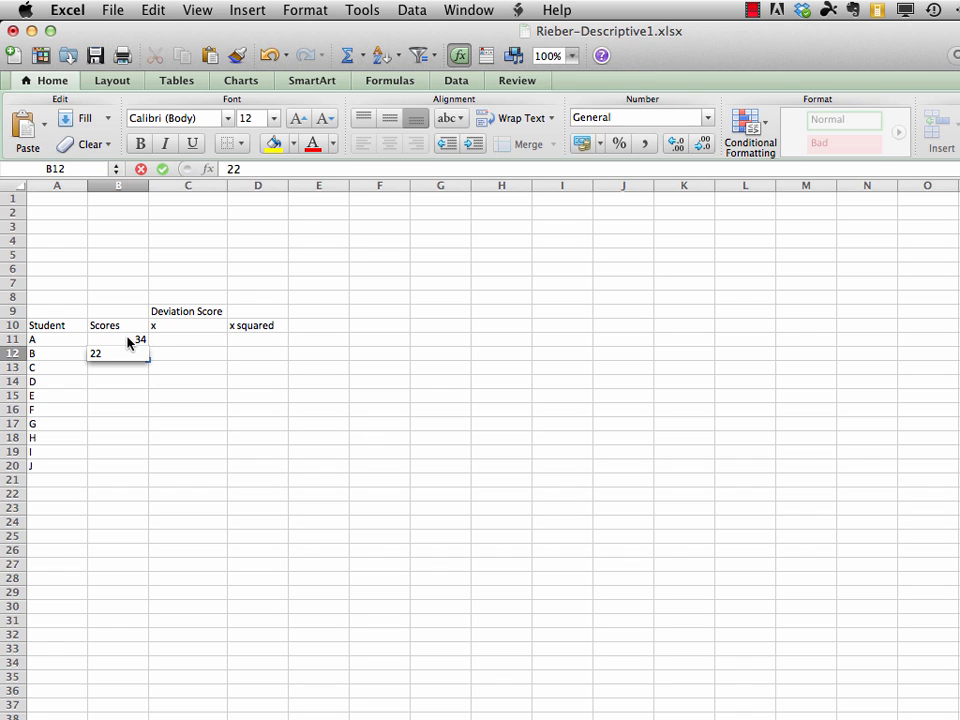
key(Return)
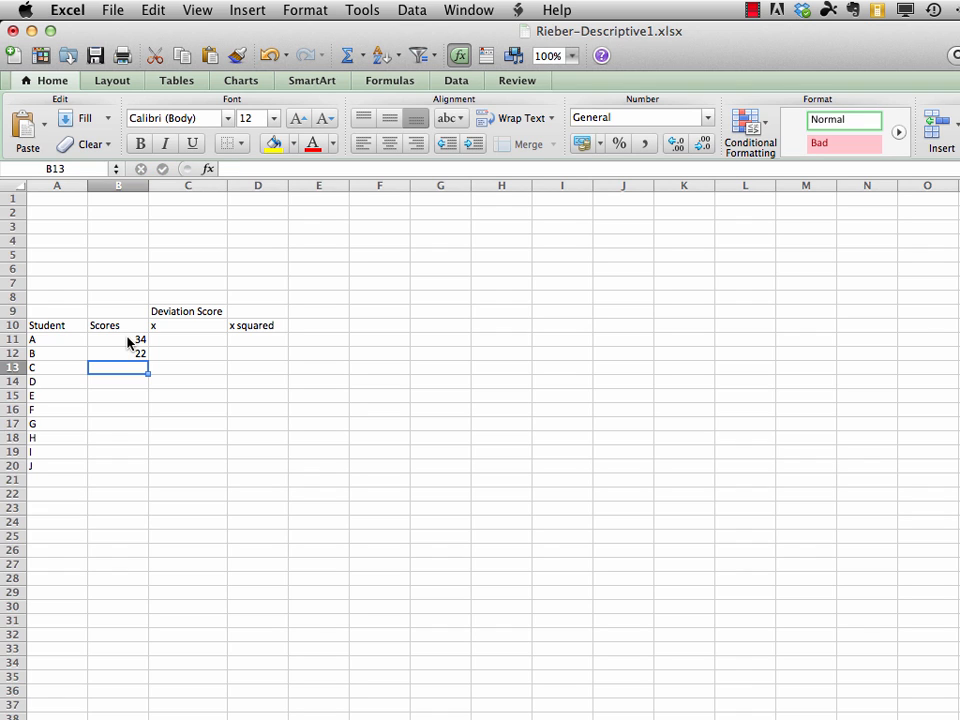
text(23)
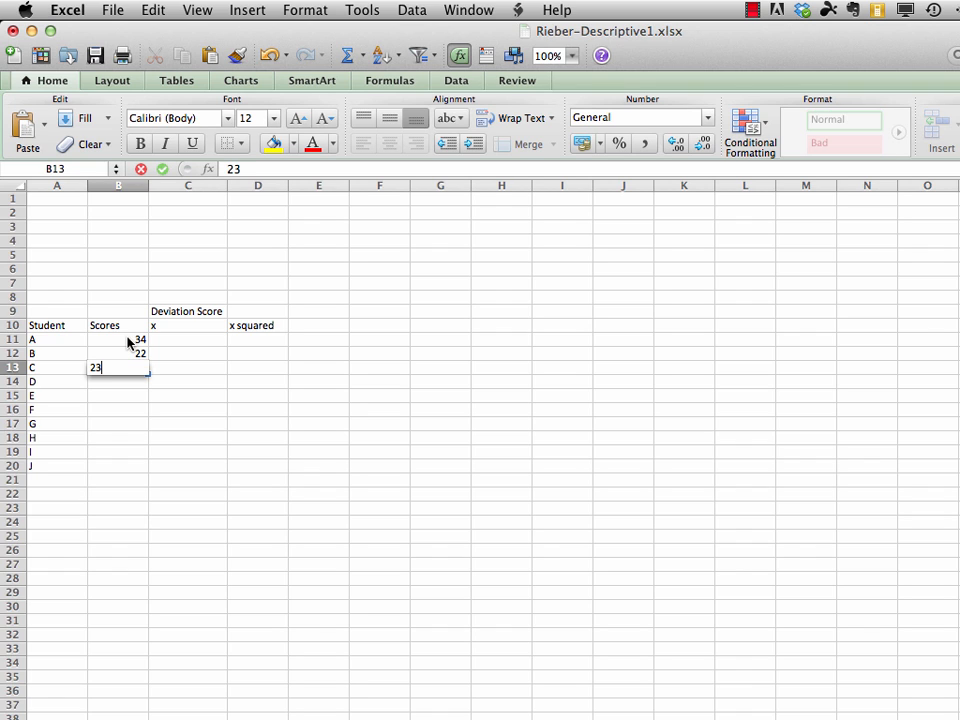
key(Return)
text(29)
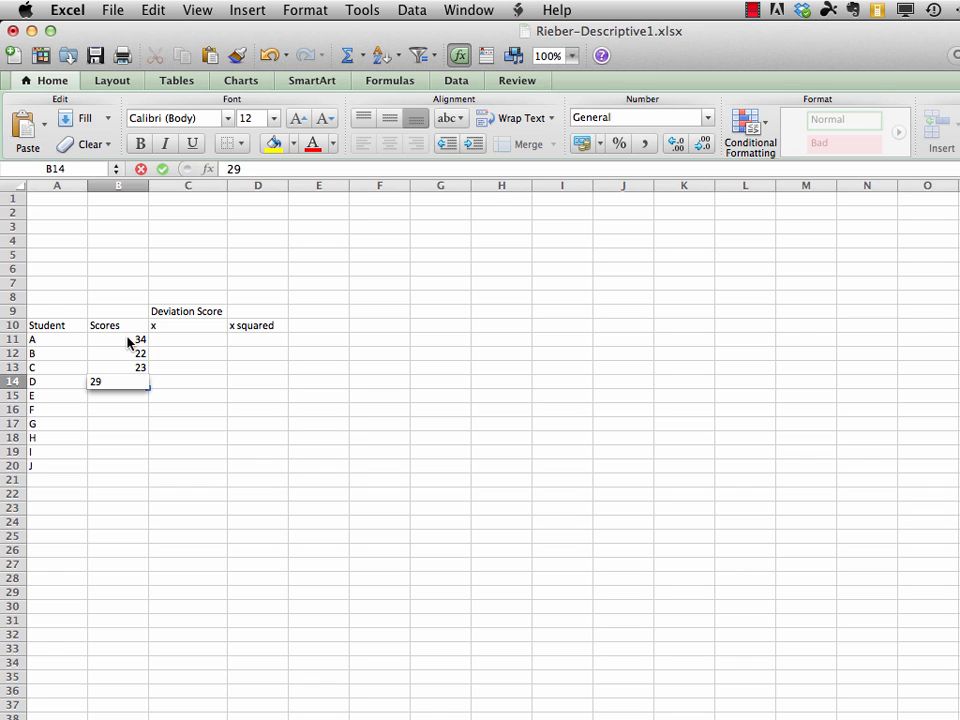
key(Return)
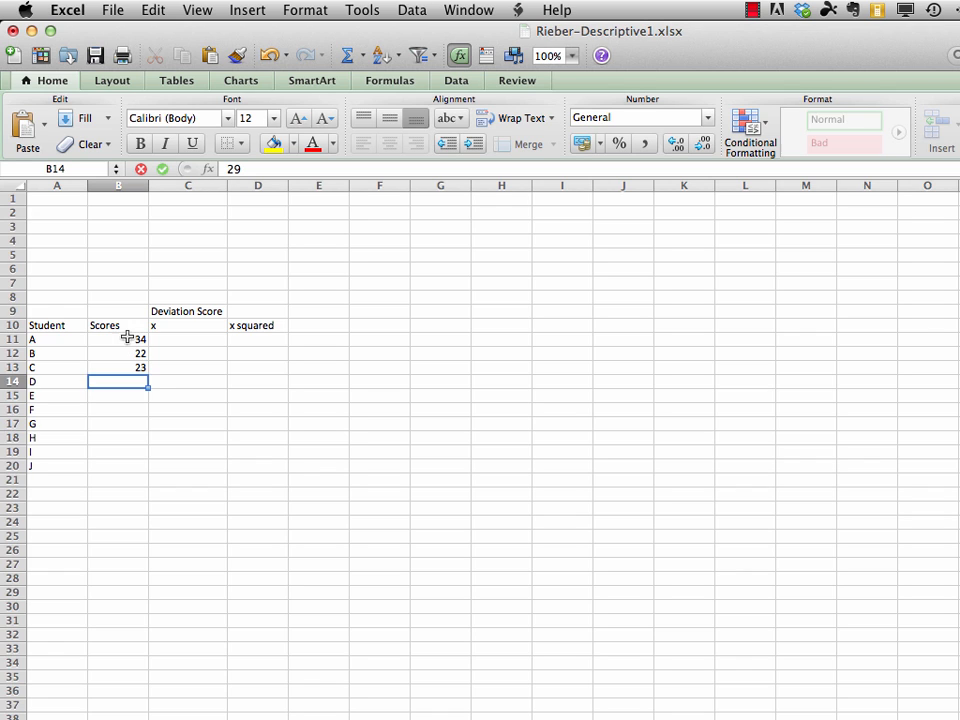
text(24)
key(Return)
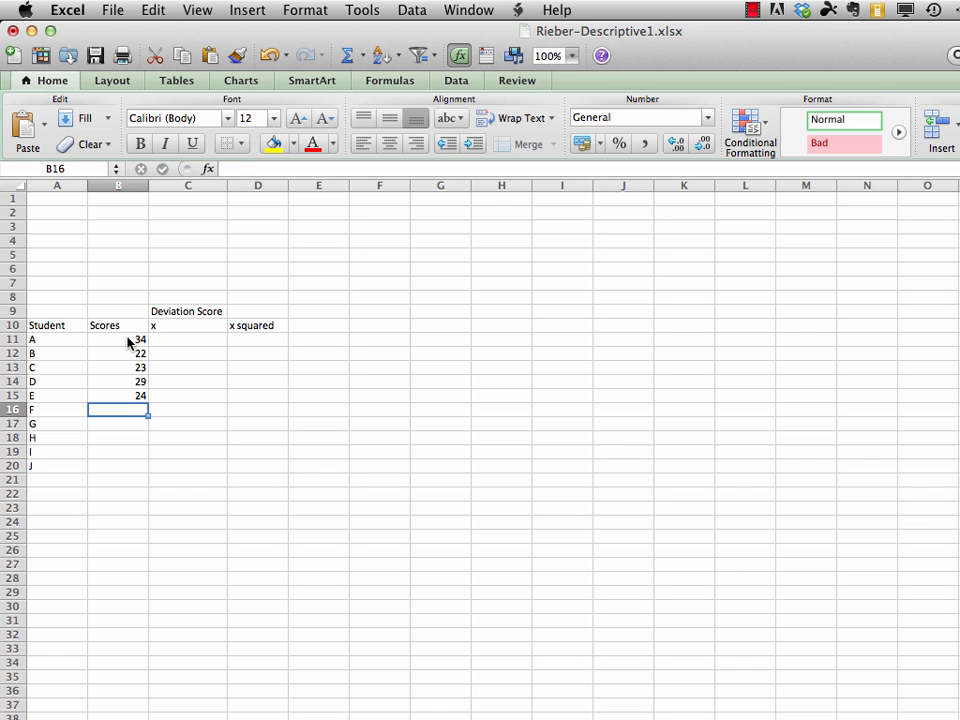
text(30)
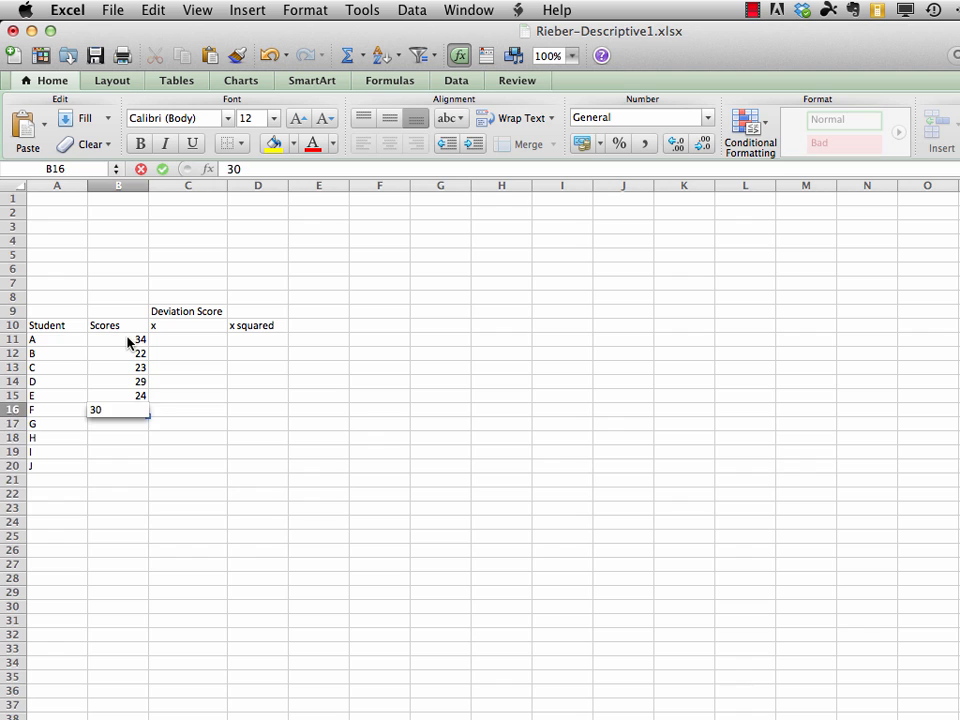
key(Return)
text(35)
key(Return)
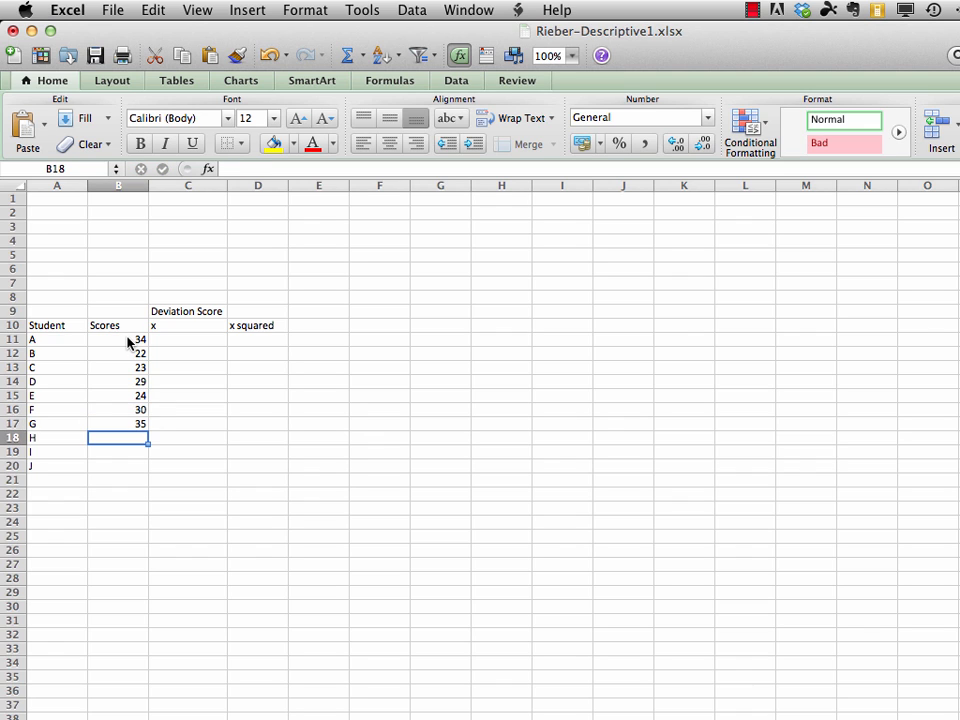
text(37)
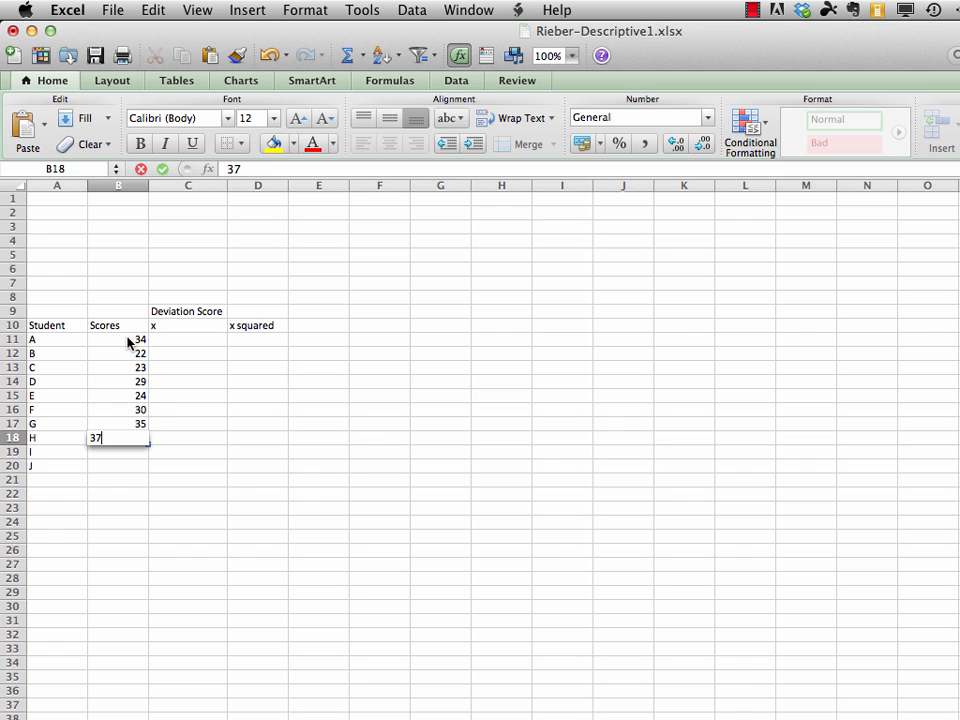
key(Return)
text(16)
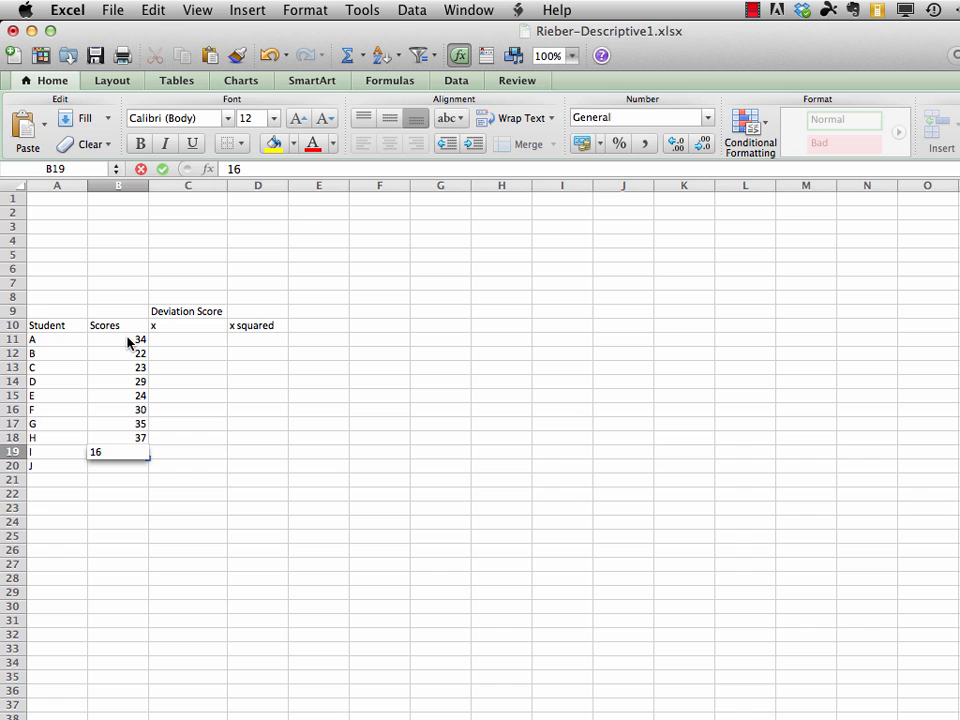
key(Return)
text(29)
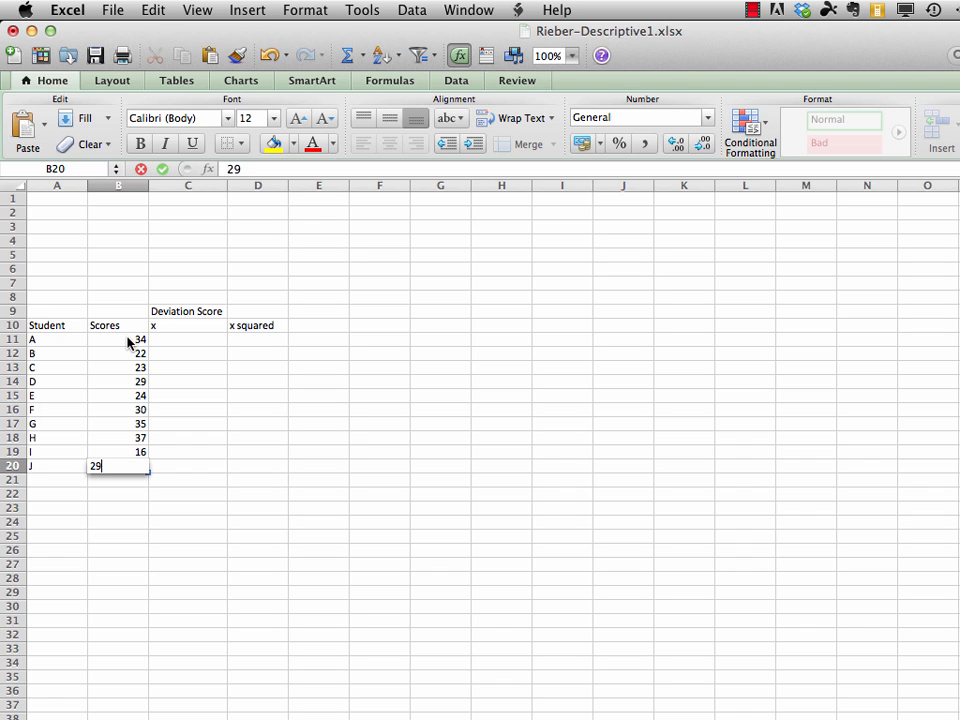
key(Return)
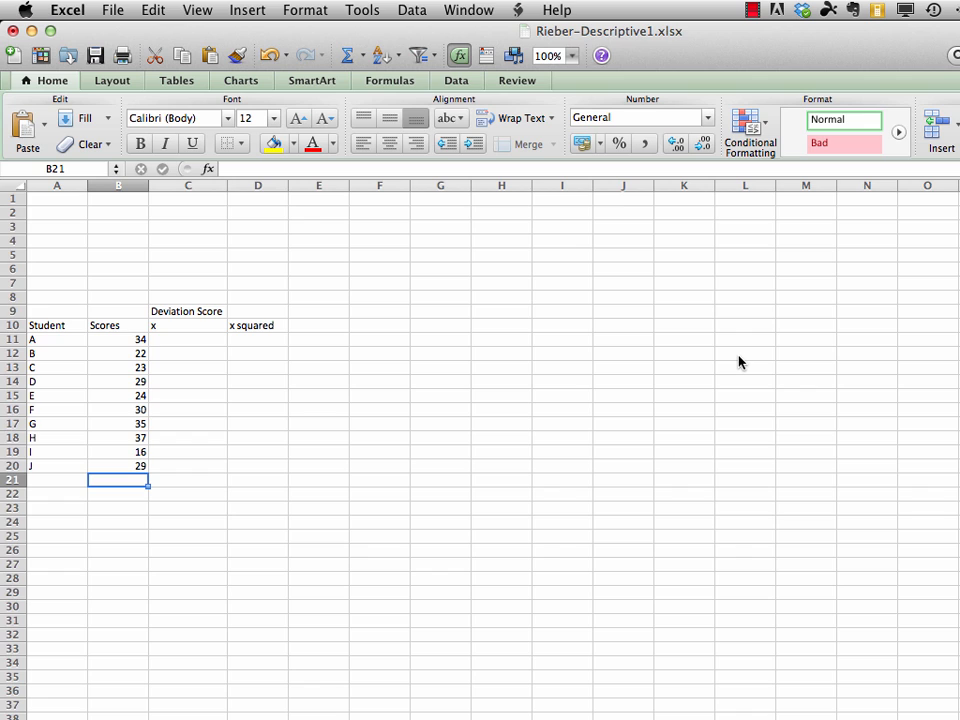
Step: Label cell B22 "Mean" and calculate the mean of the scores below it in B23 with =average(B11:B20)
click(124, 495)
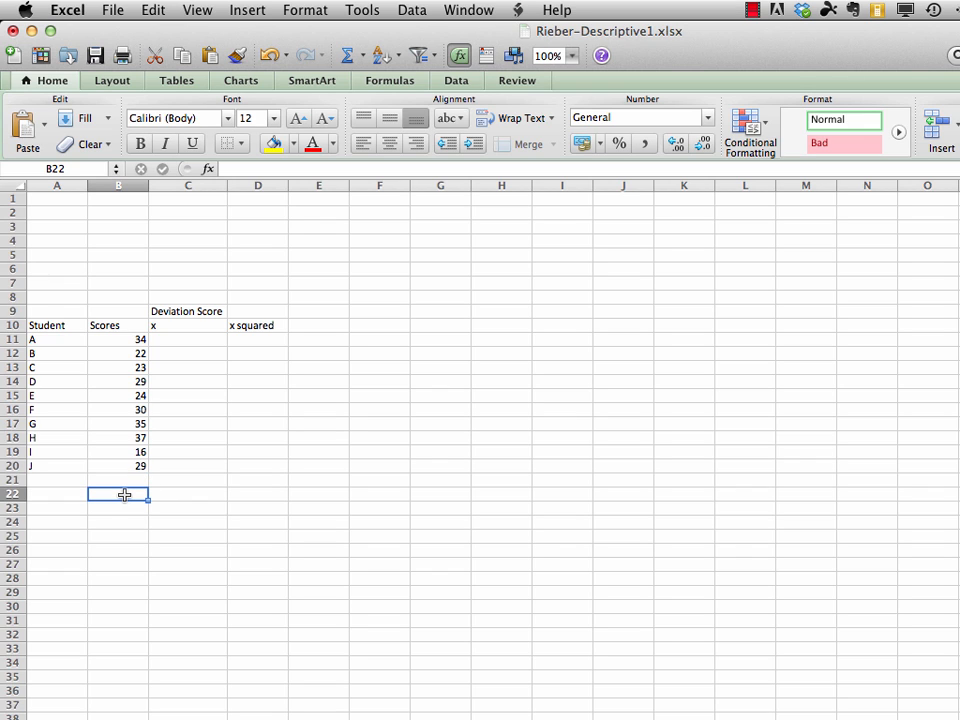
text(Mean)
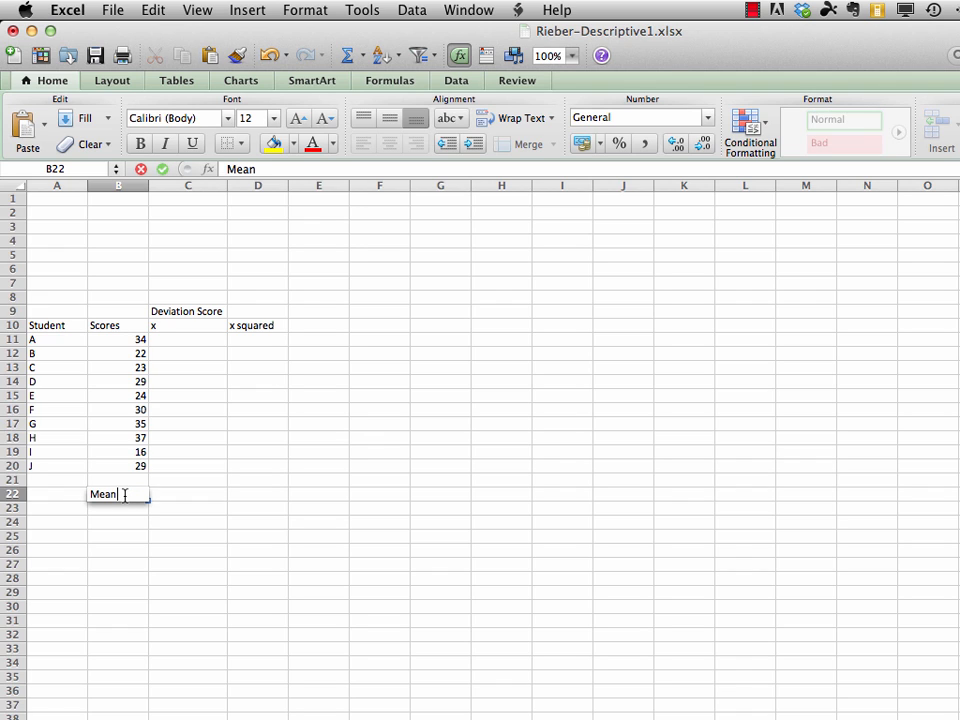
key(Return)
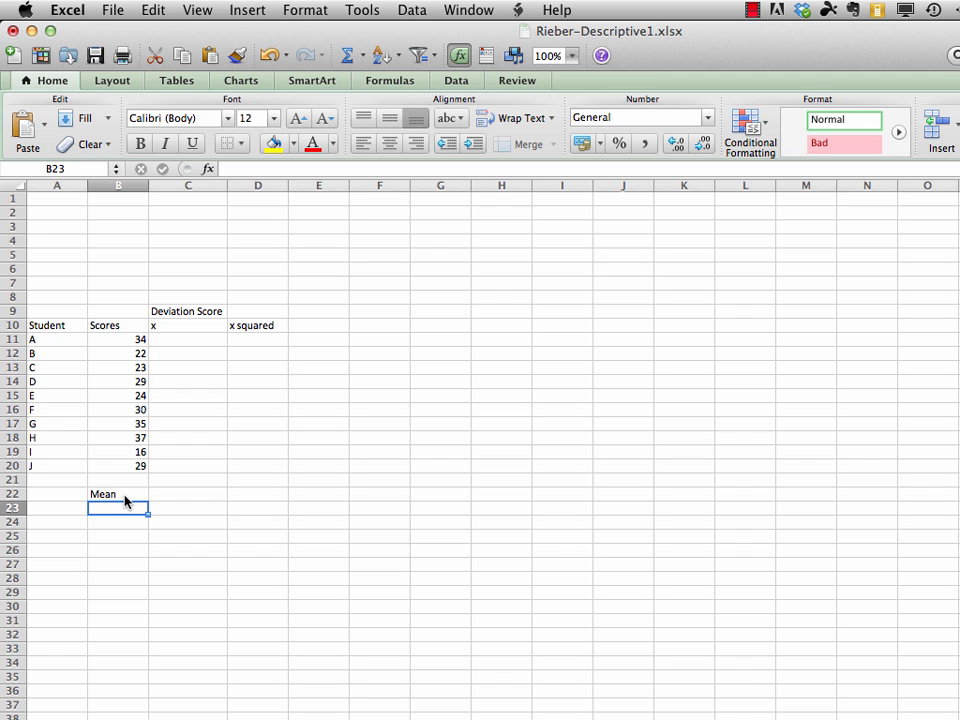
text(=)
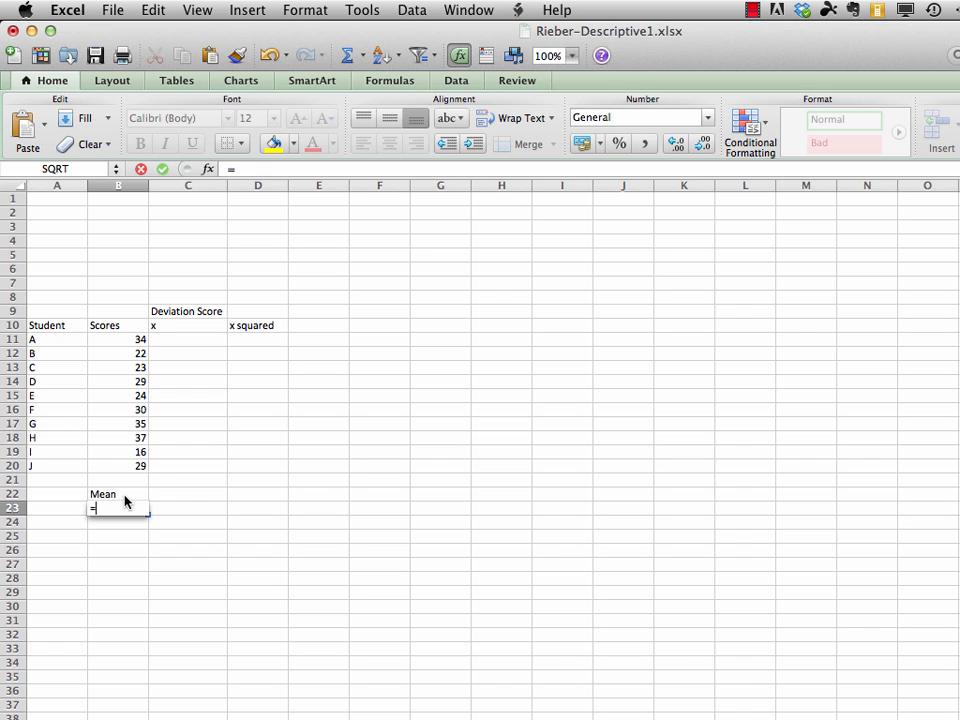
text(avera)
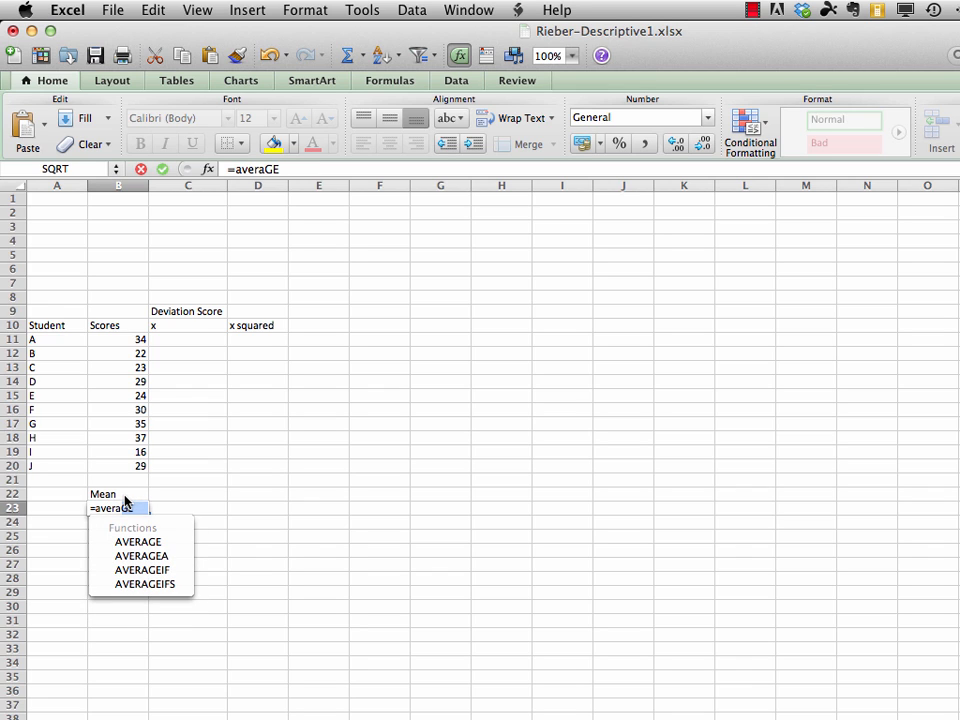
text(ge)
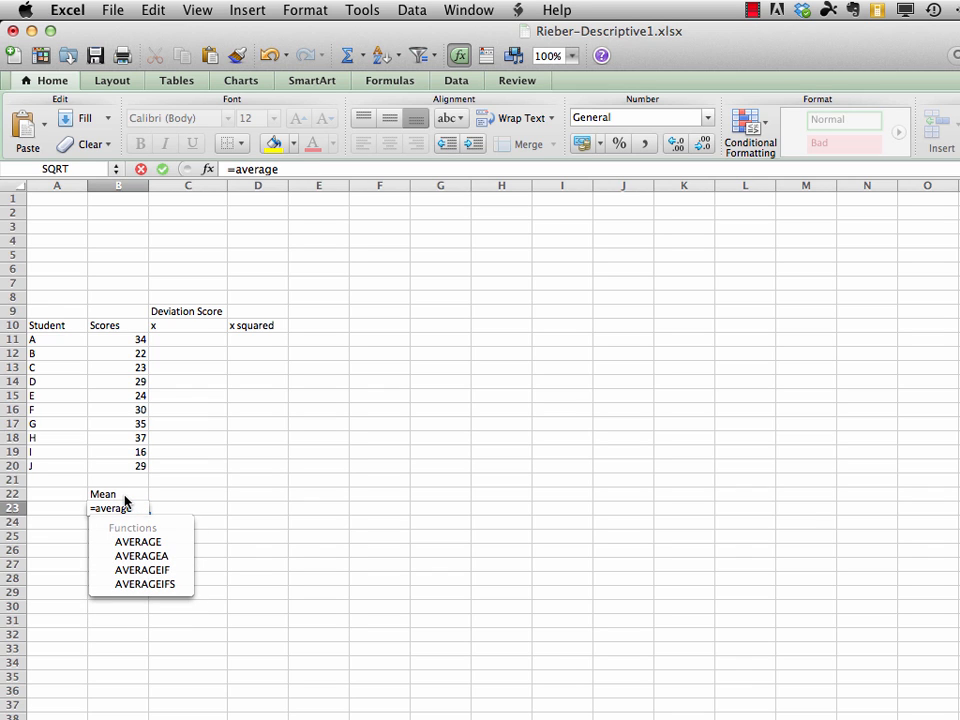
click(124, 495)
text(()
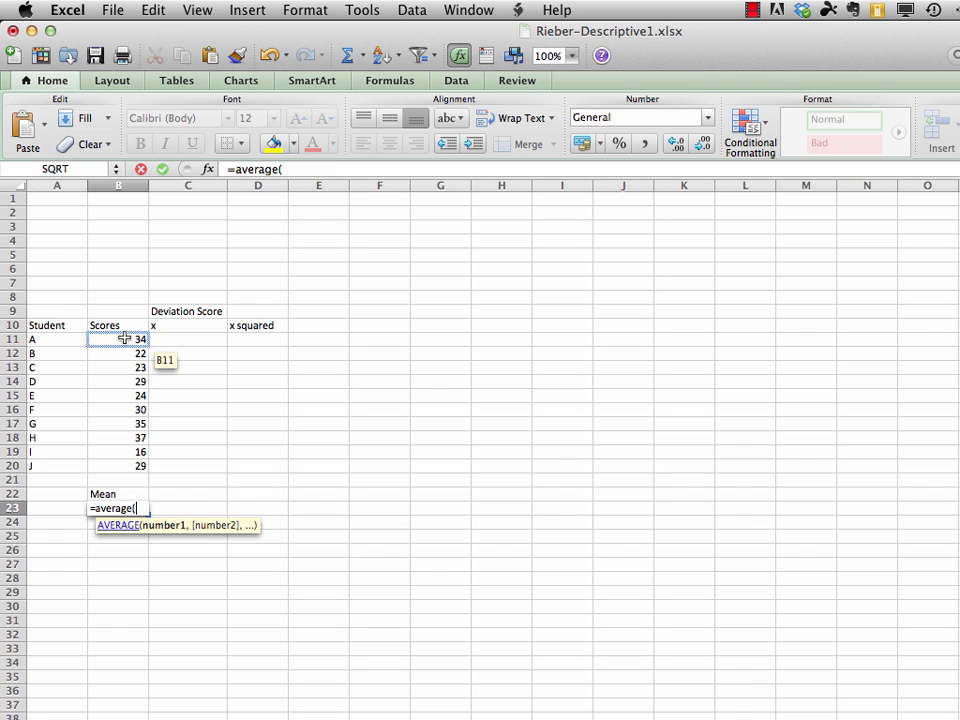
drag(124, 339, 131, 473)
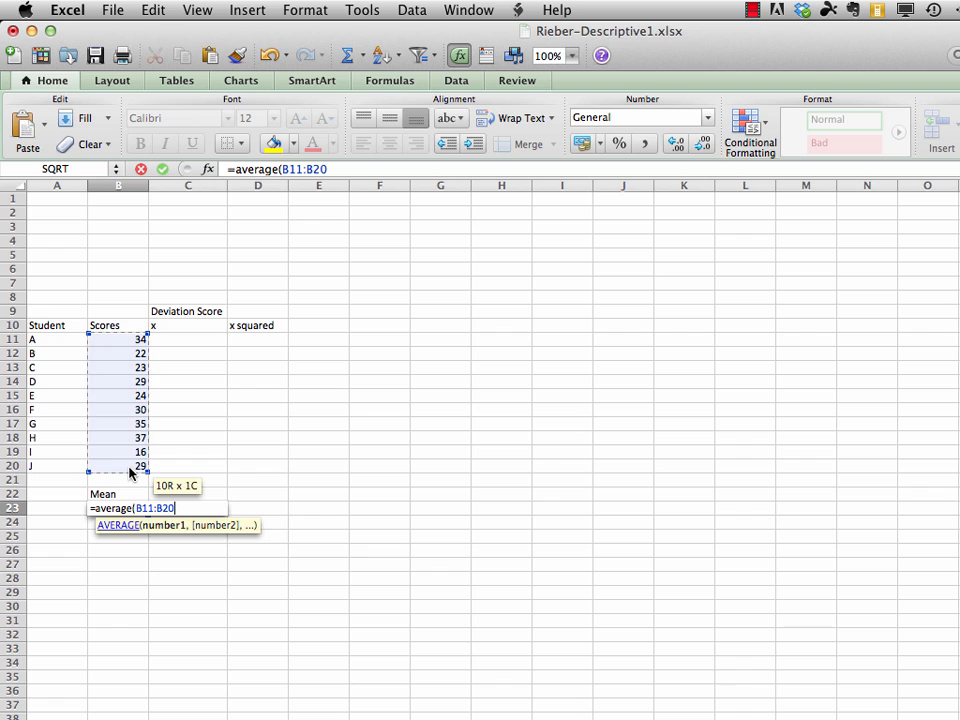
drag(131, 473, 130, 467)
text())
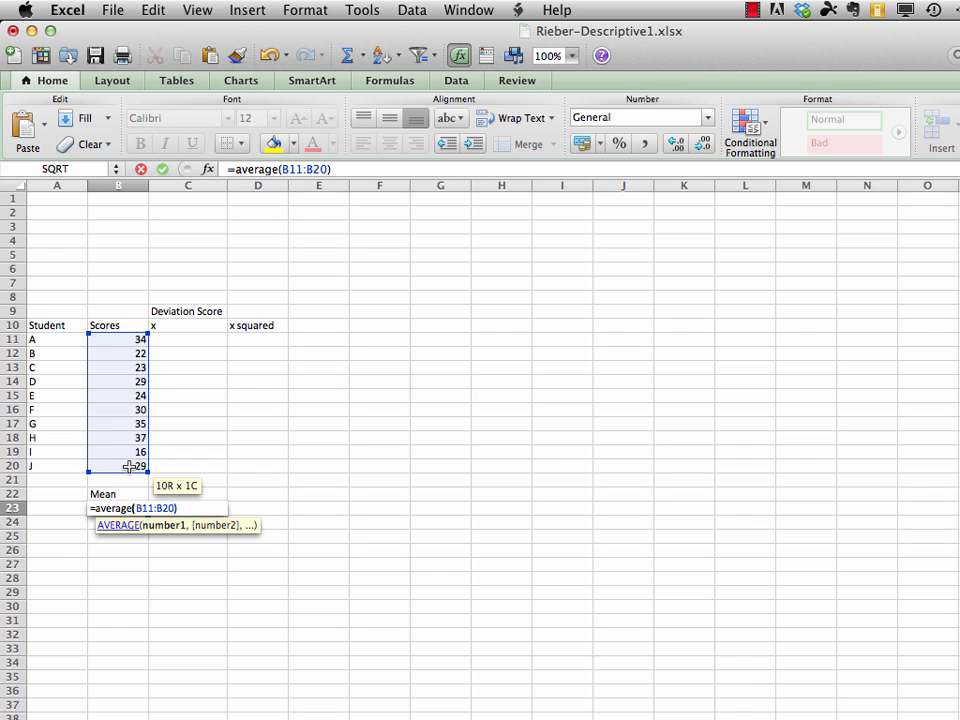
key(Return)
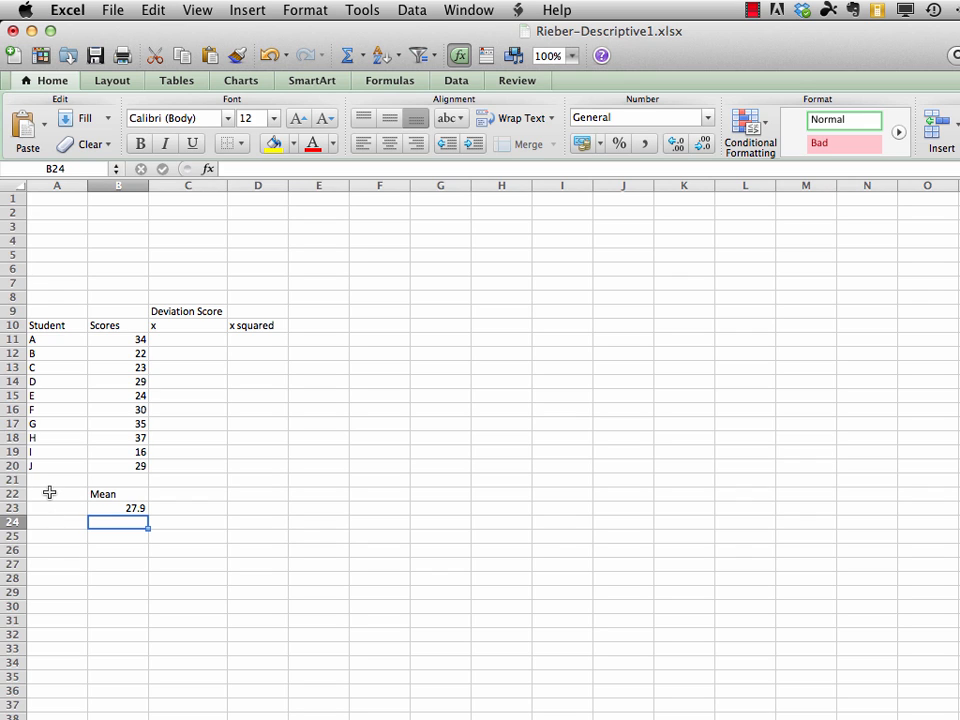
Step: Label cell A22 "N" and count the students below it in A23 by inserting the COUNTA function over A11:A20
click(49, 492)
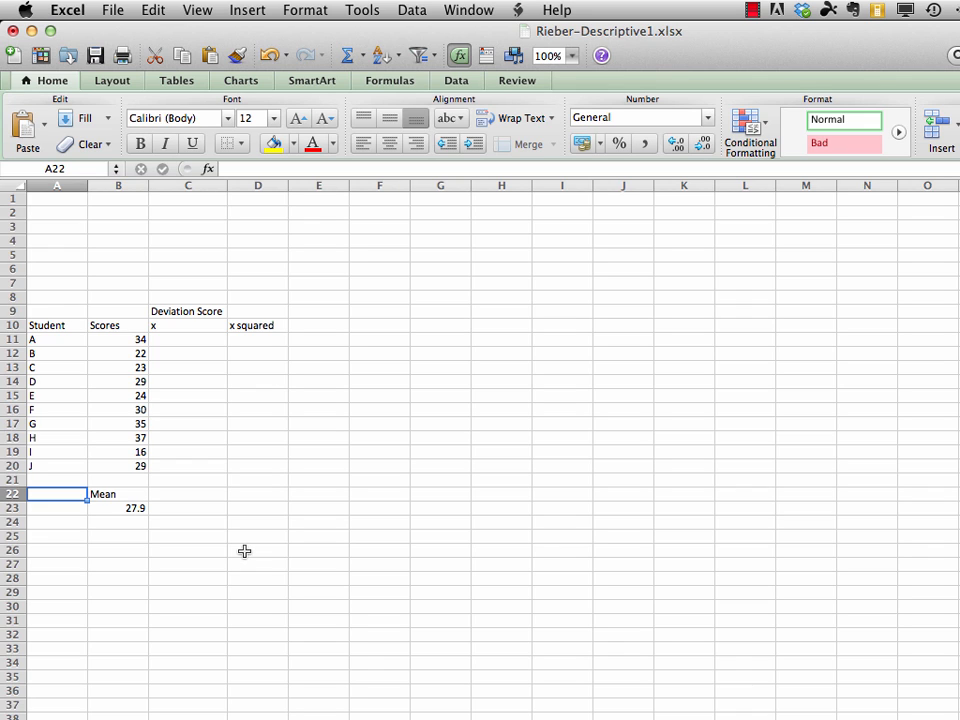
text(N)
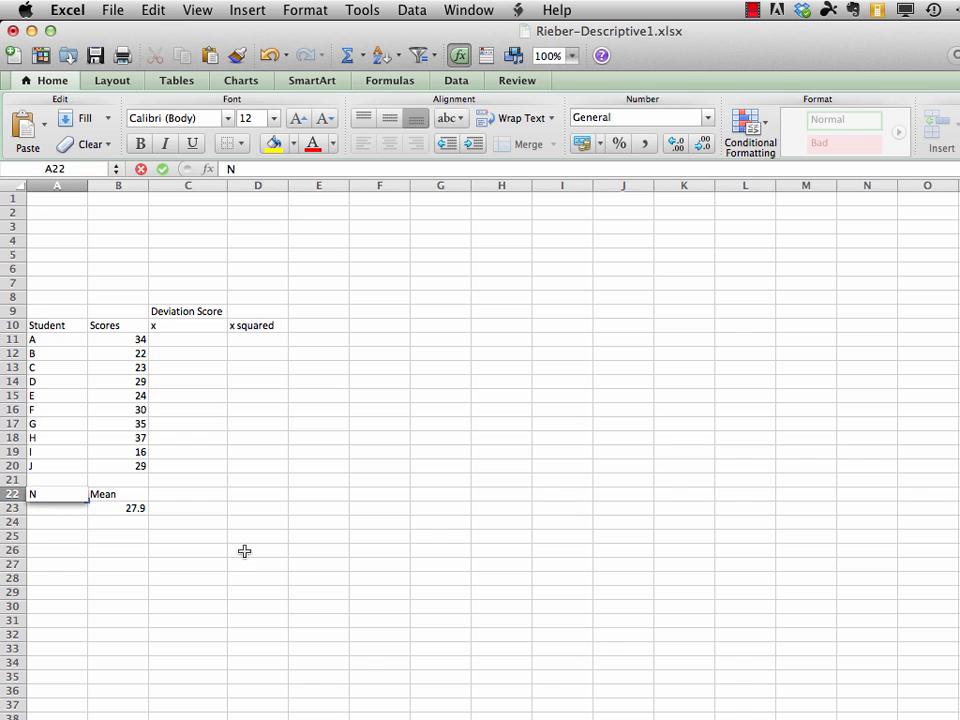
key(Return)
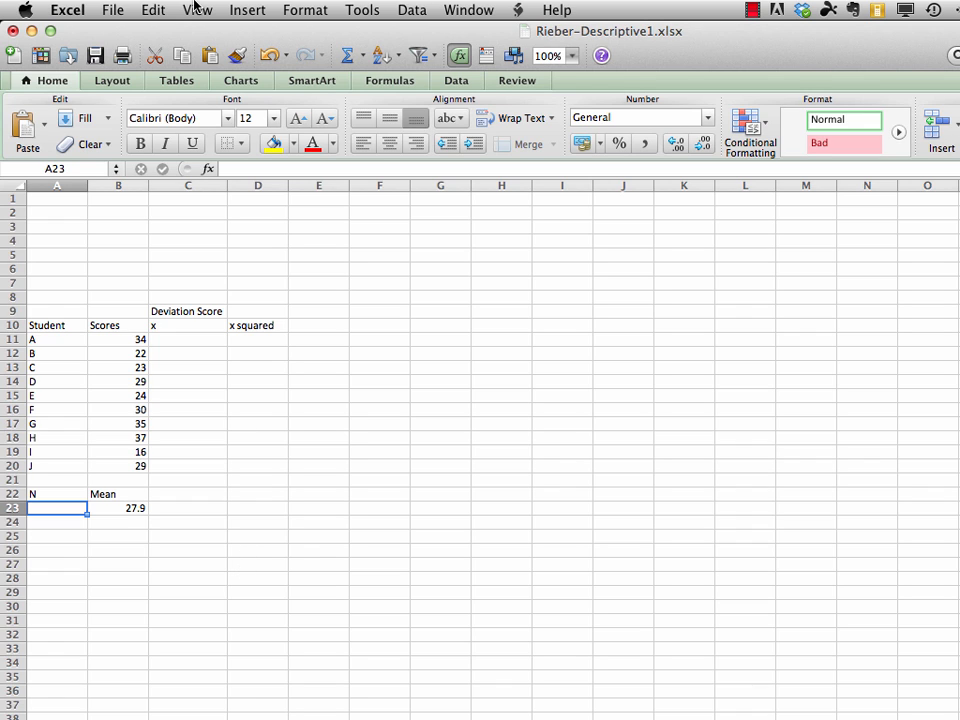
click(248, 12)
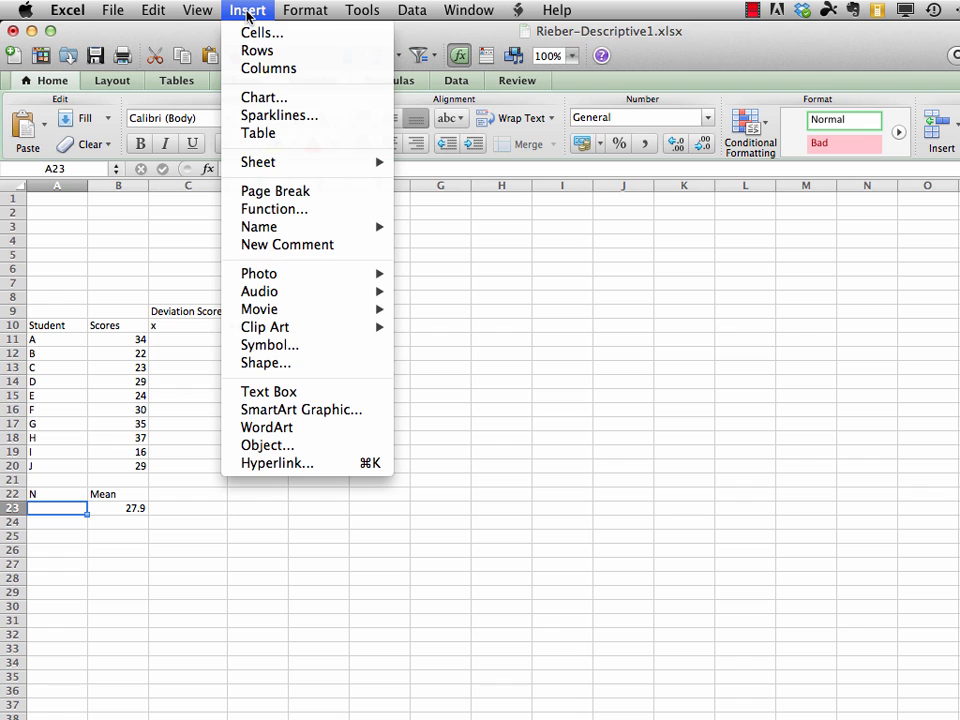
click(265, 212)
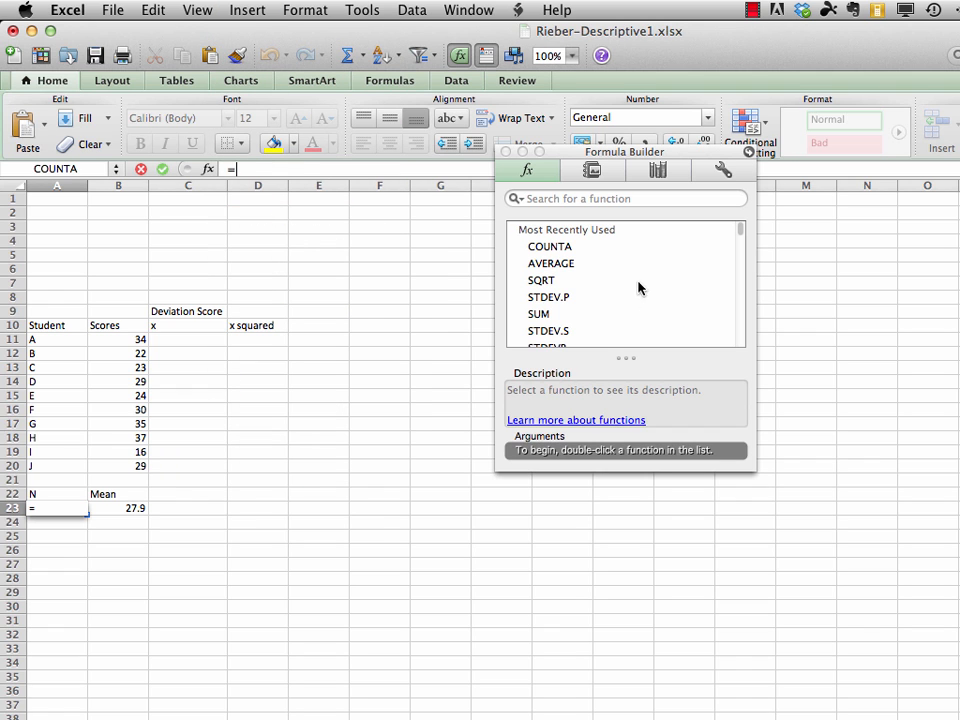
drag(741, 231, 739, 309)
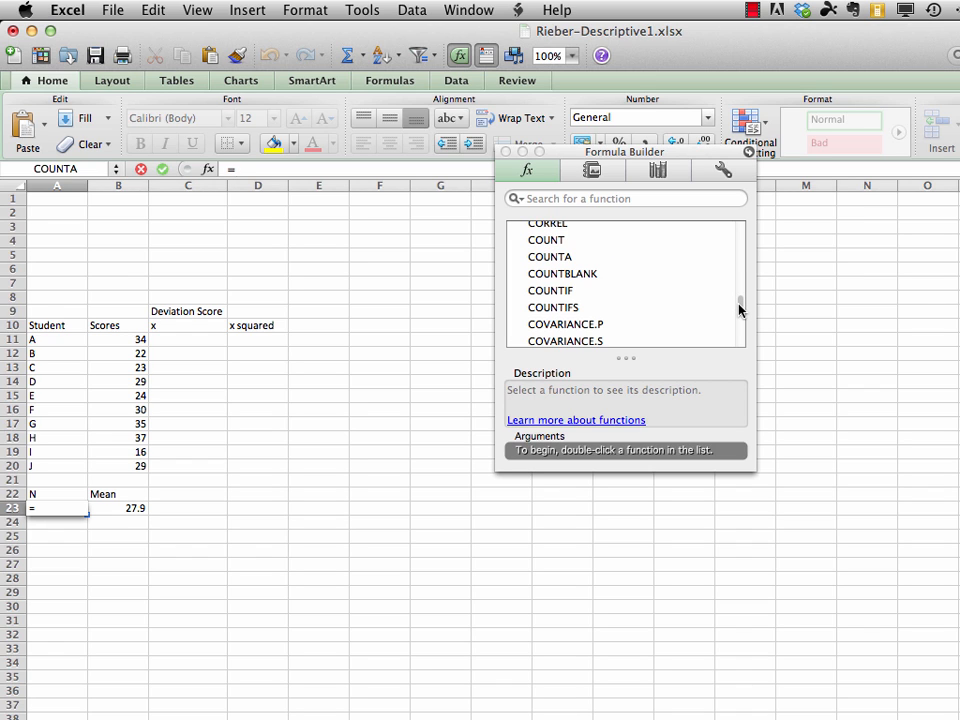
click(553, 258)
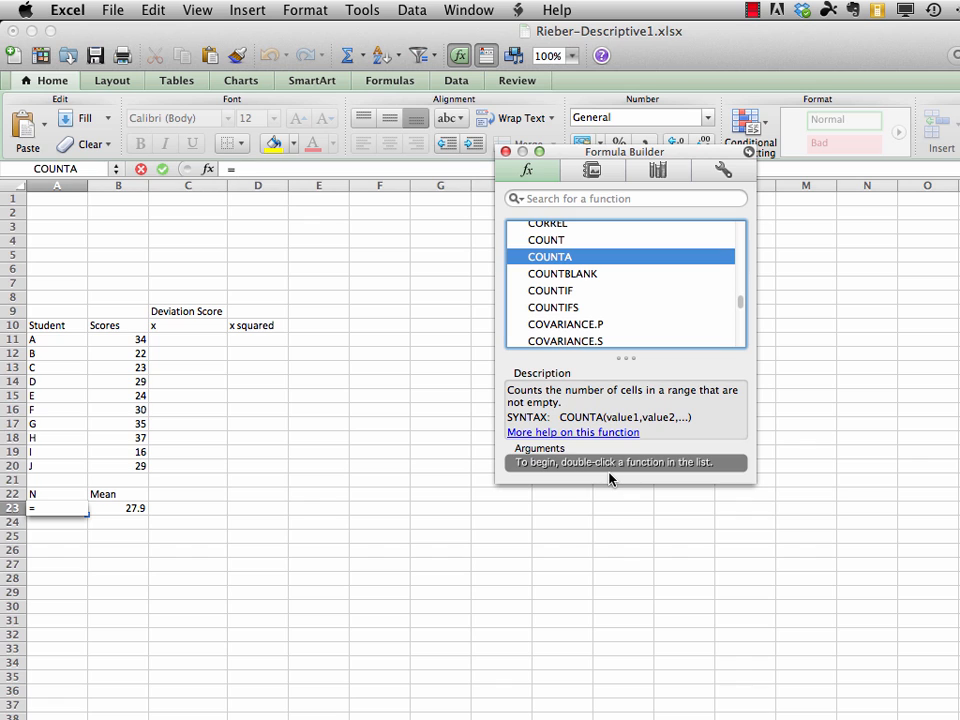
double_click(552, 257)
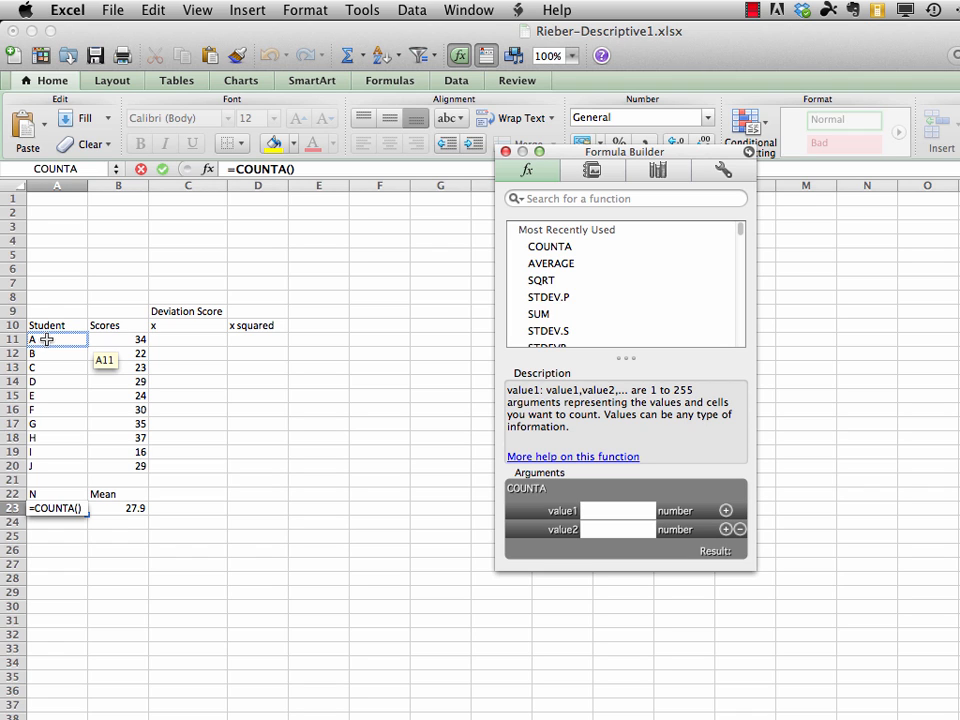
drag(47, 339, 47, 464)
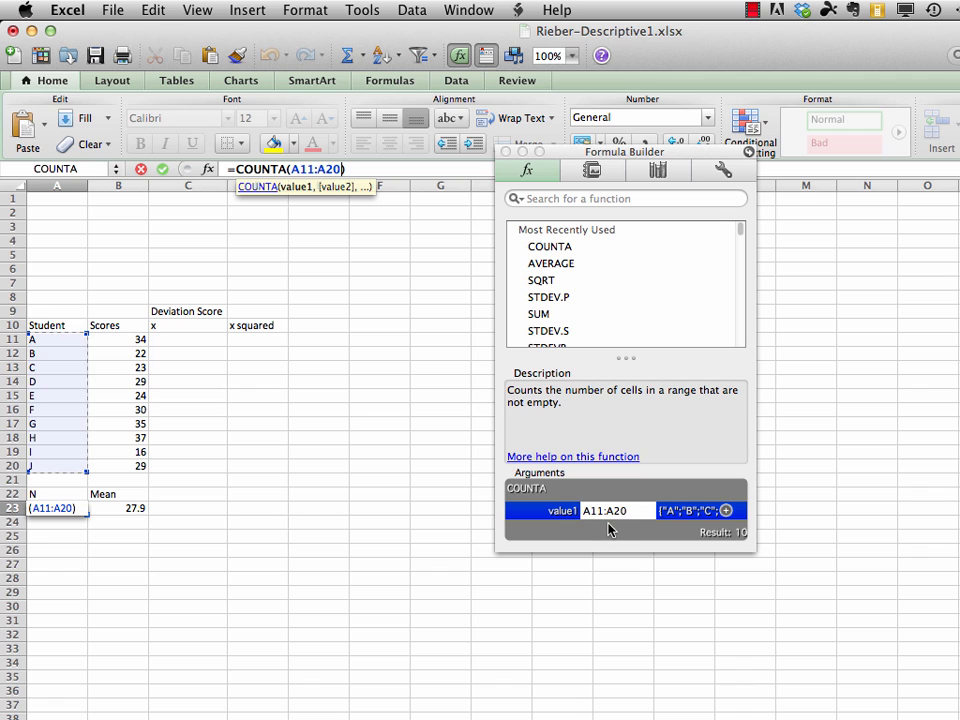
key(Return)
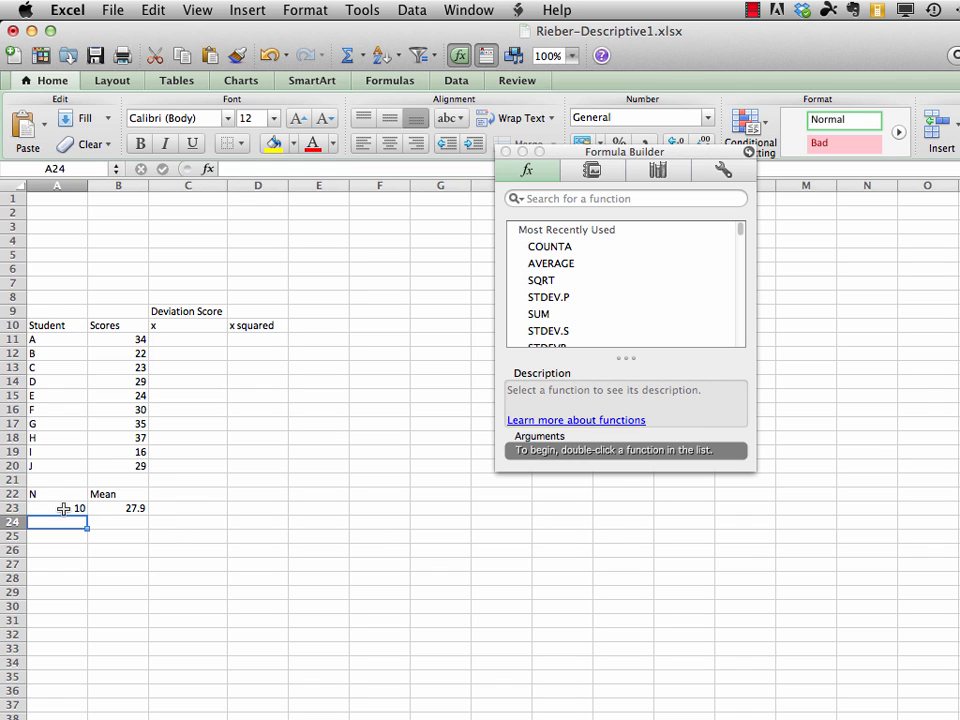
Step: Close the Formula Builder and save the workbook
click(506, 153)
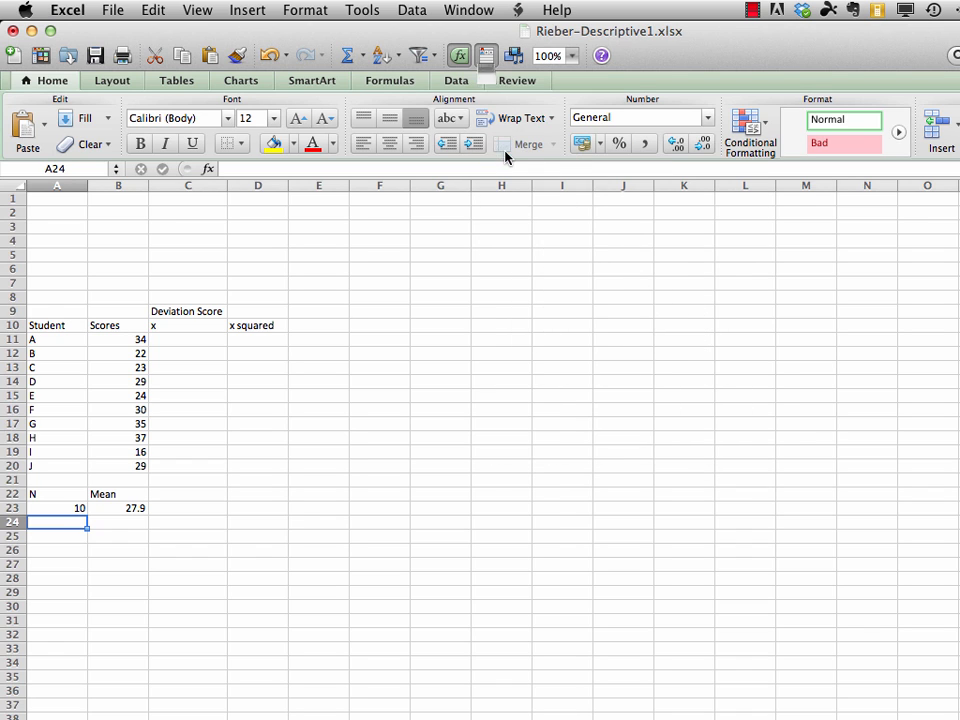
click(113, 12)
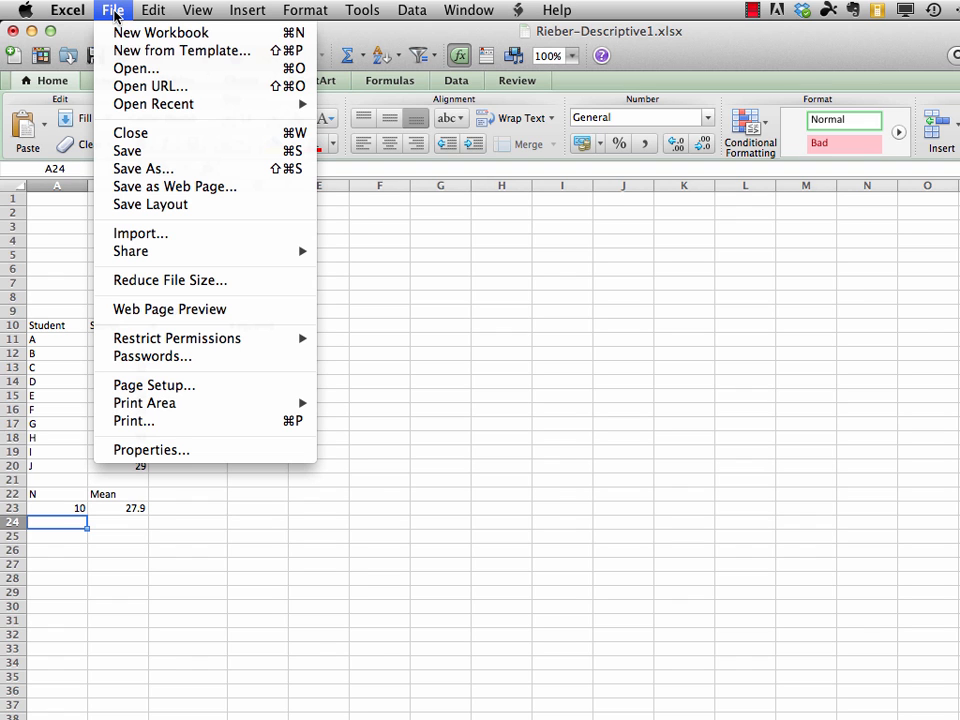
click(143, 157)
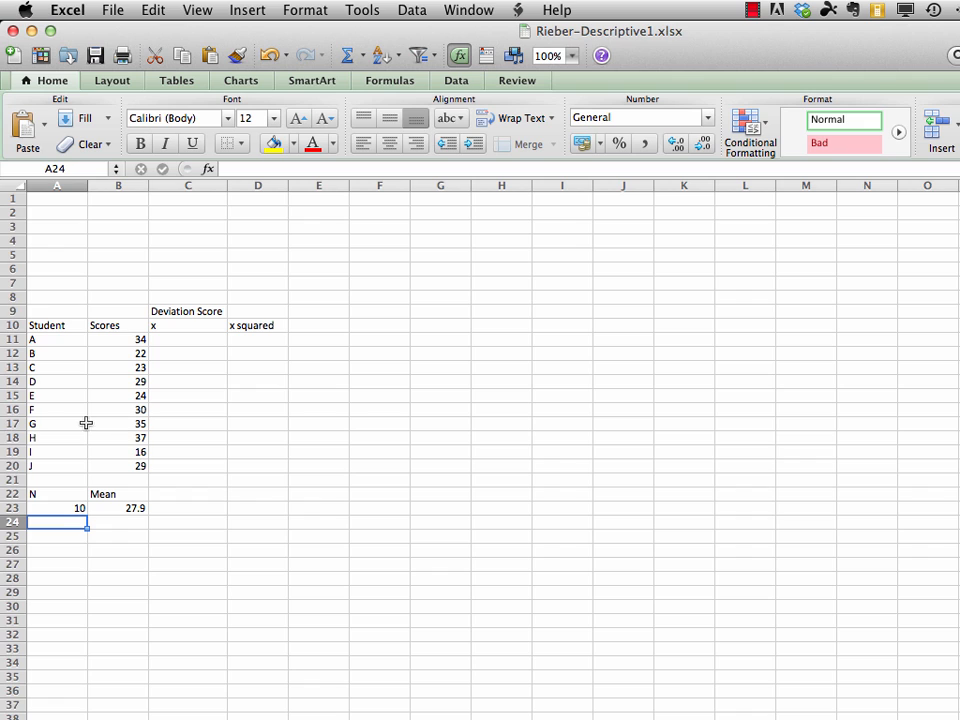
Step: Delete student F's entire row 16 and undo the deletion
click(12, 409)
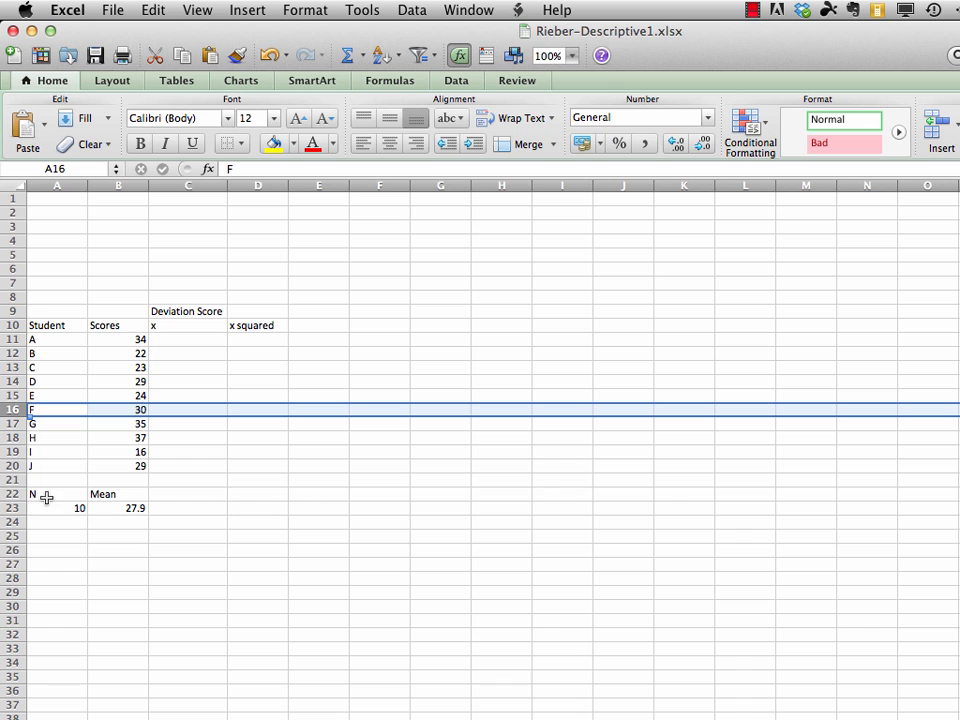
click(153, 10)
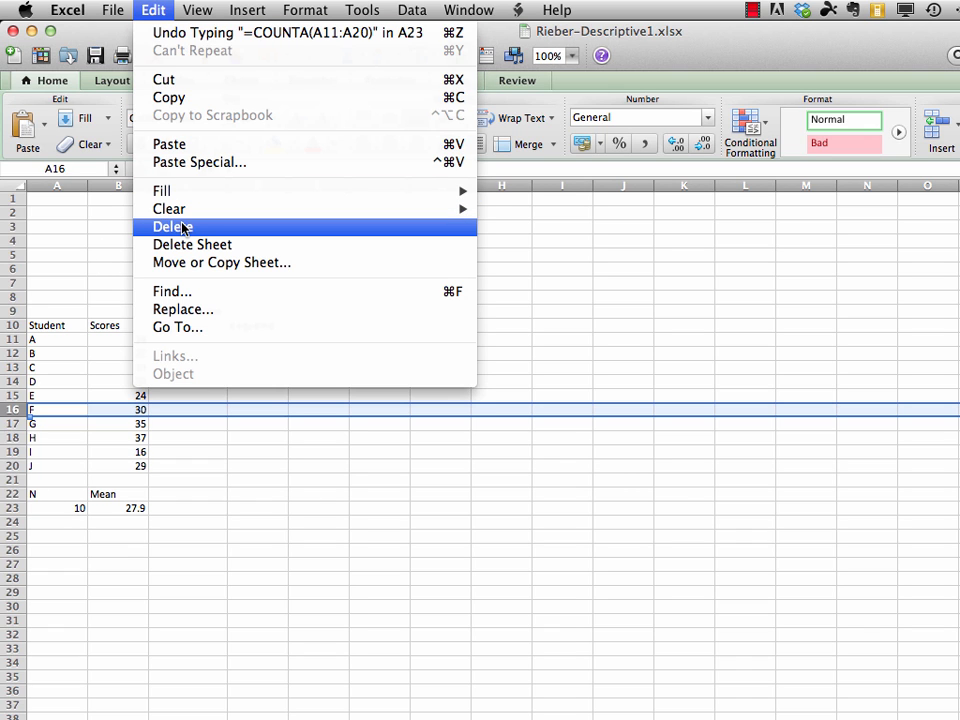
click(182, 227)
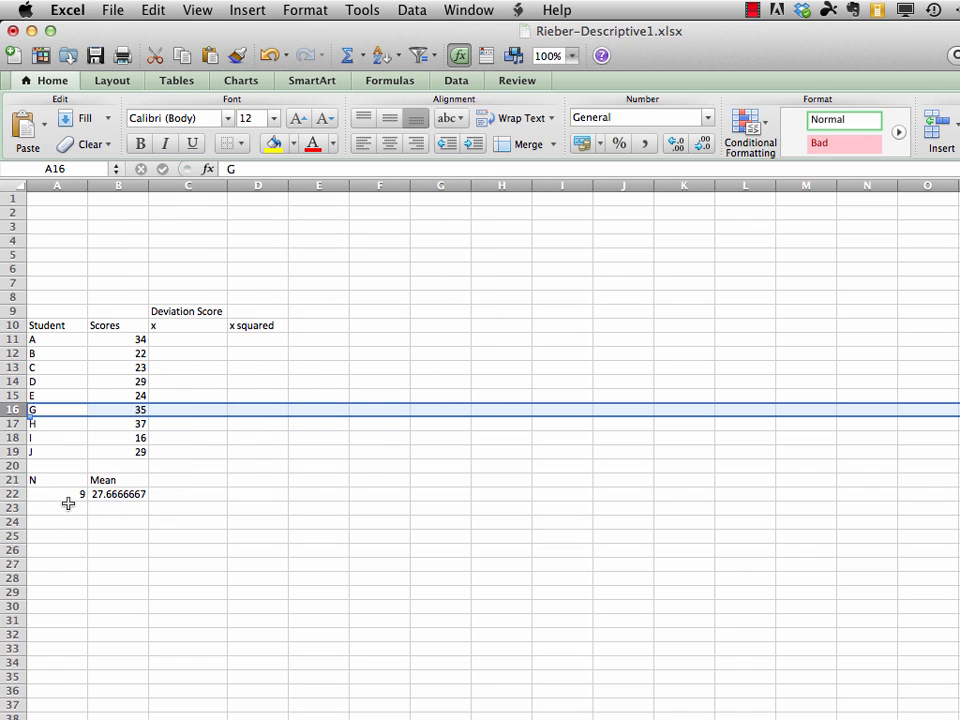
scroll(66, 497, down, 3)
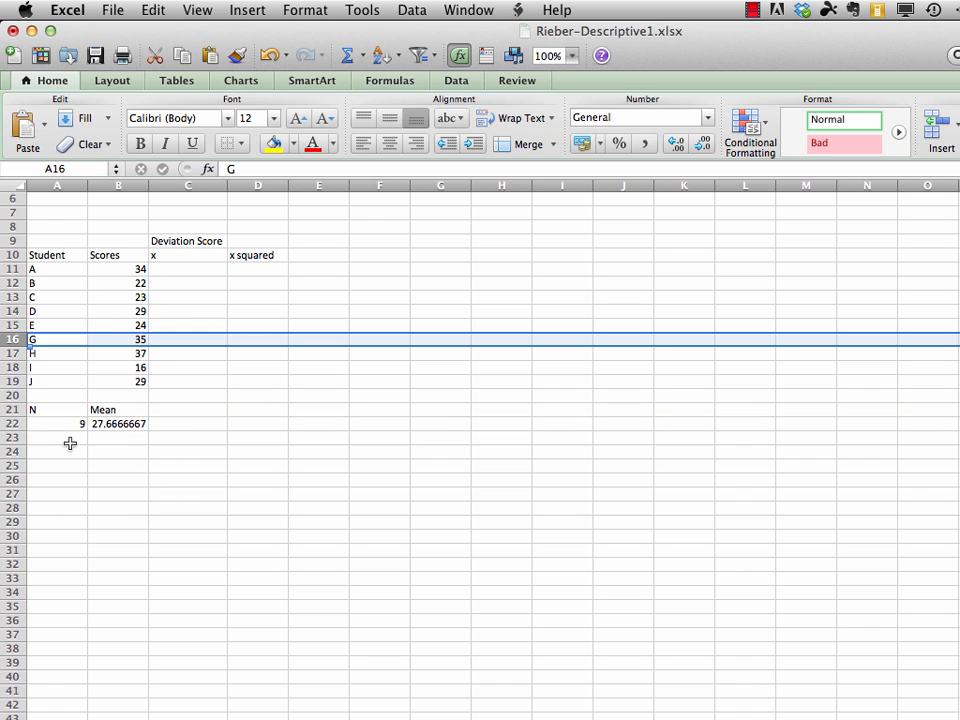
scroll(77, 437, up, 2)
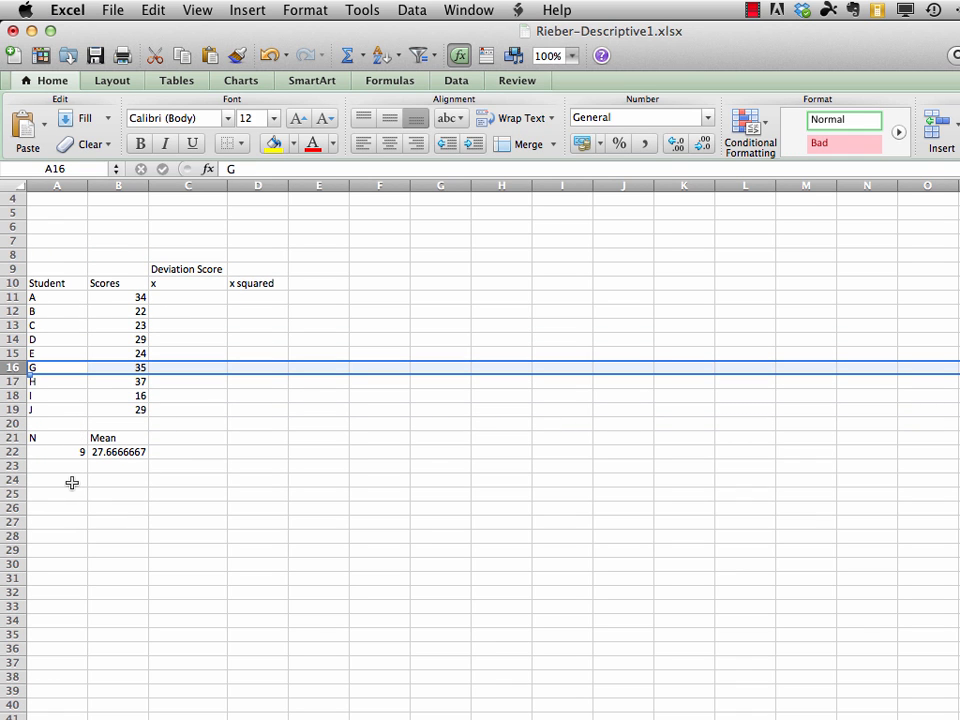
key(super+z)
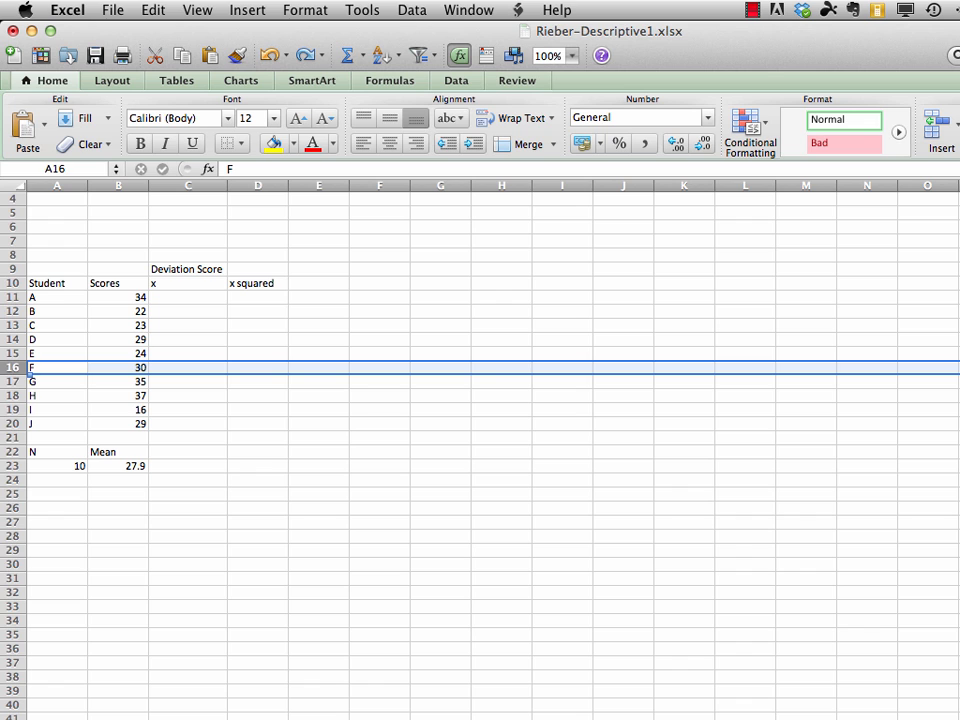
Step: Consult the standard deviation formula in the Word document and calculate student A's deviation score in C11 with =B11-B23
key(super+Tab)
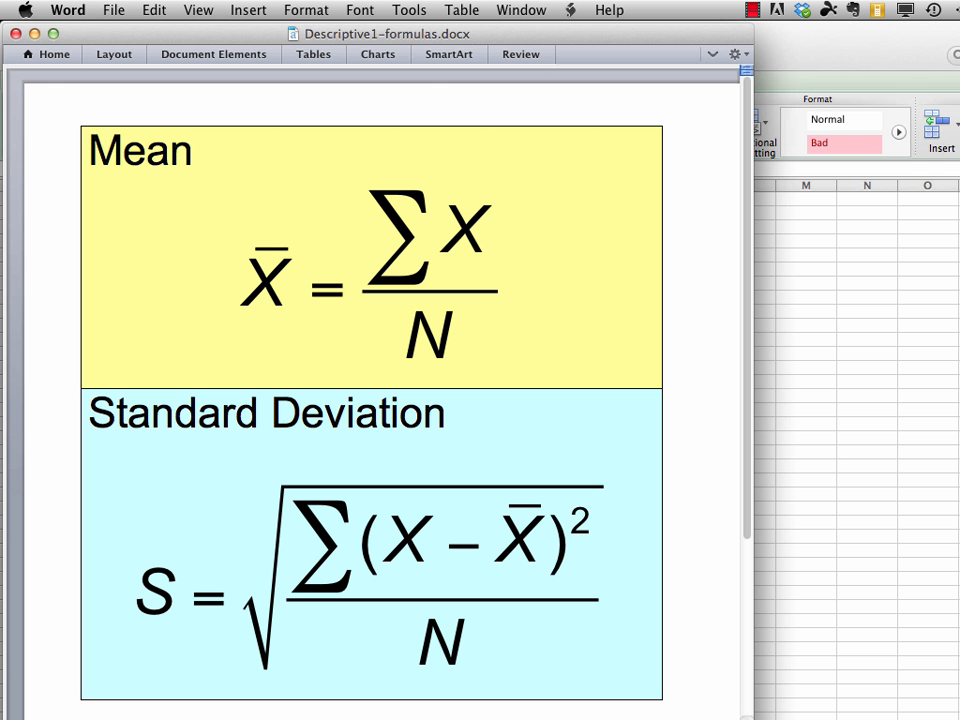
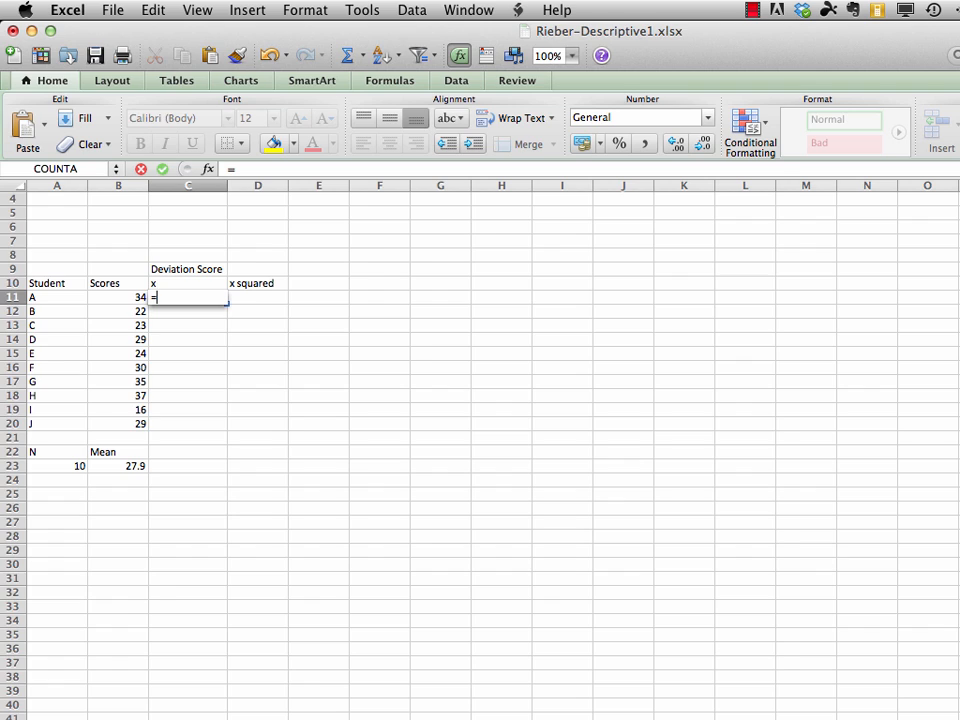
key(super+Tab)
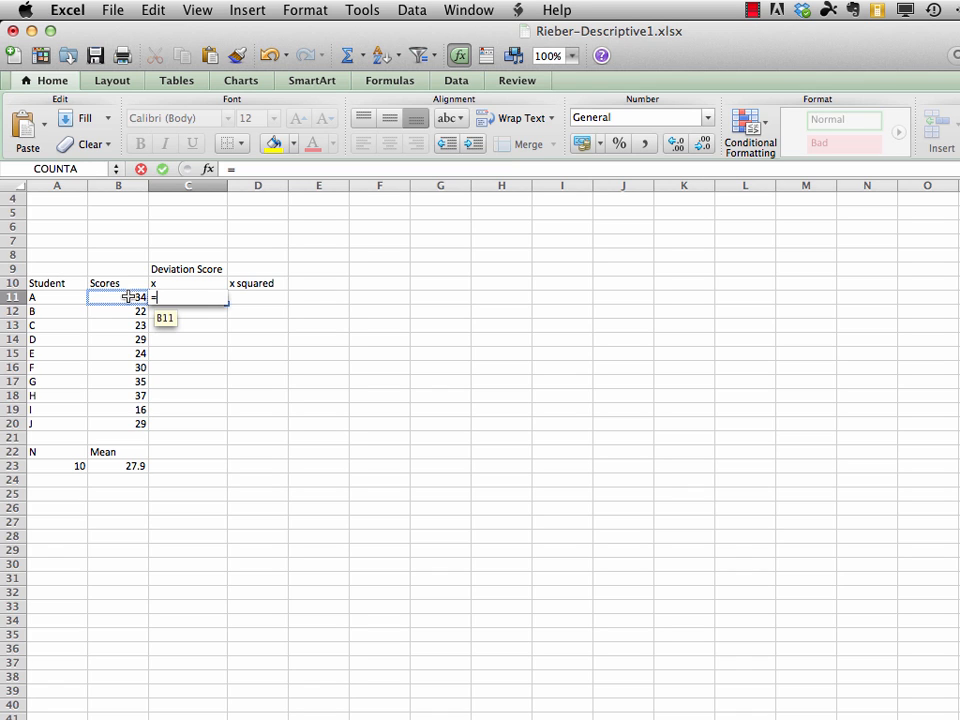
click(128, 297)
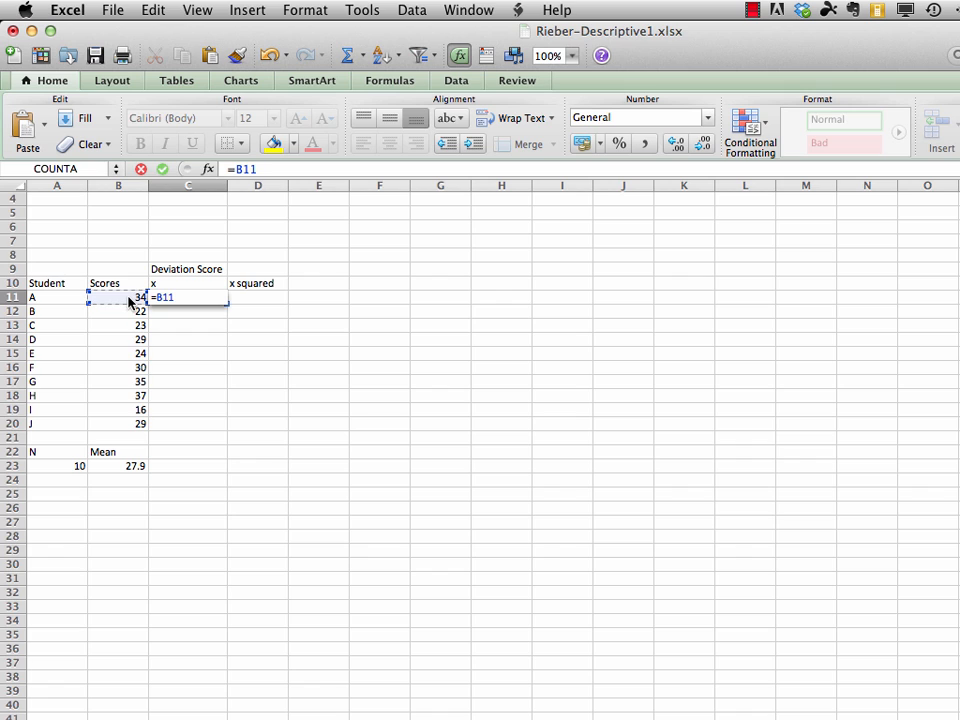
text(-)
click(120, 466)
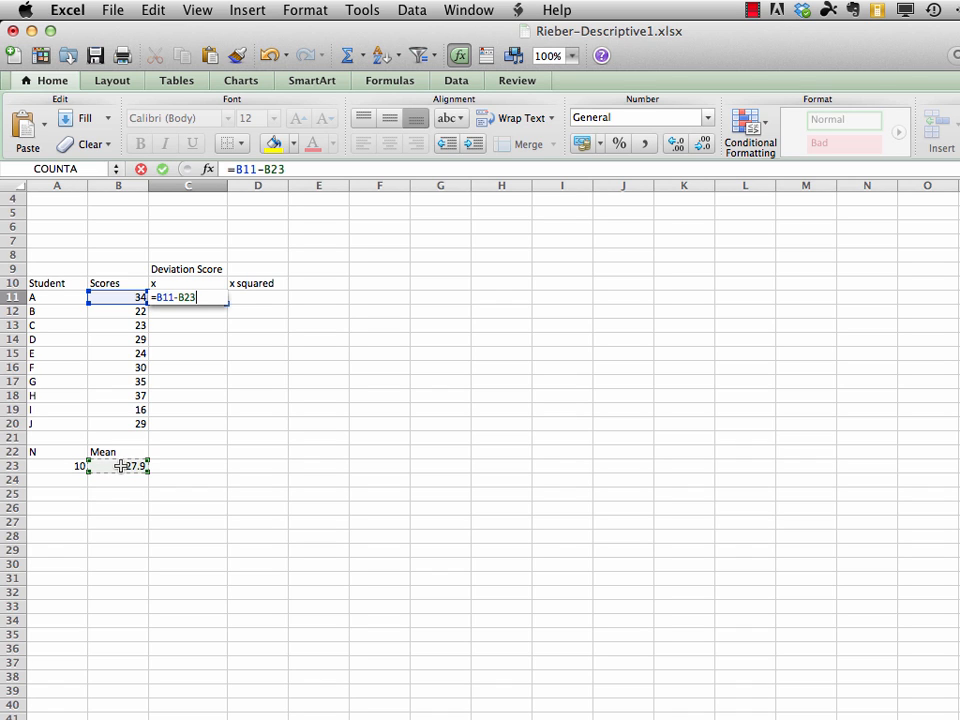
key(Return)
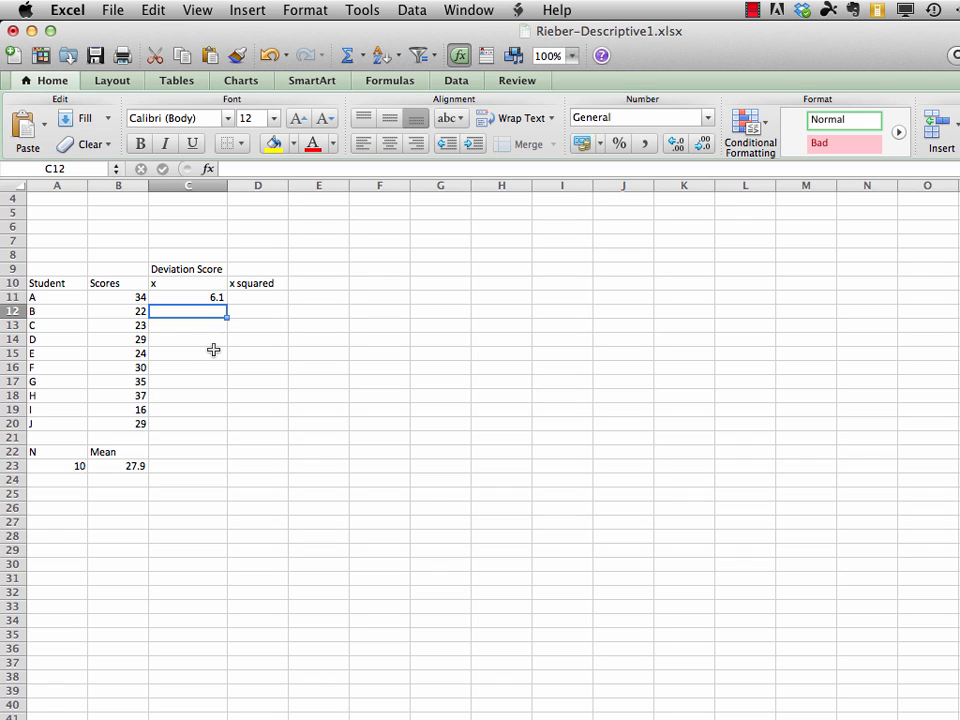
Step: Make the mean reference in C11 absolute so the formula reads =B11-$B$23
click(206, 297)
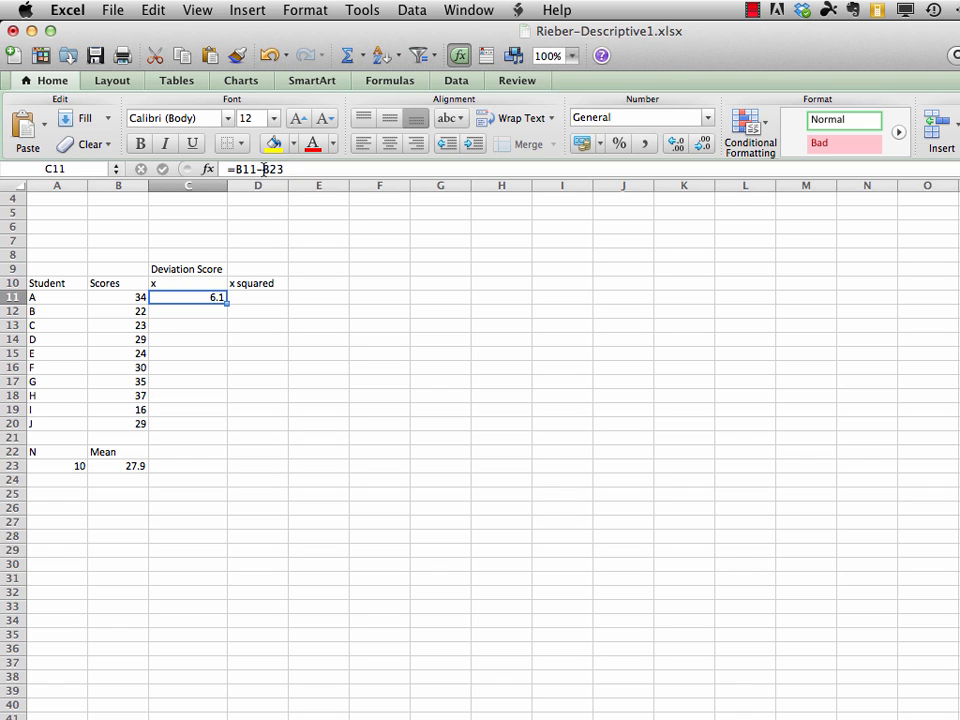
click(263, 169)
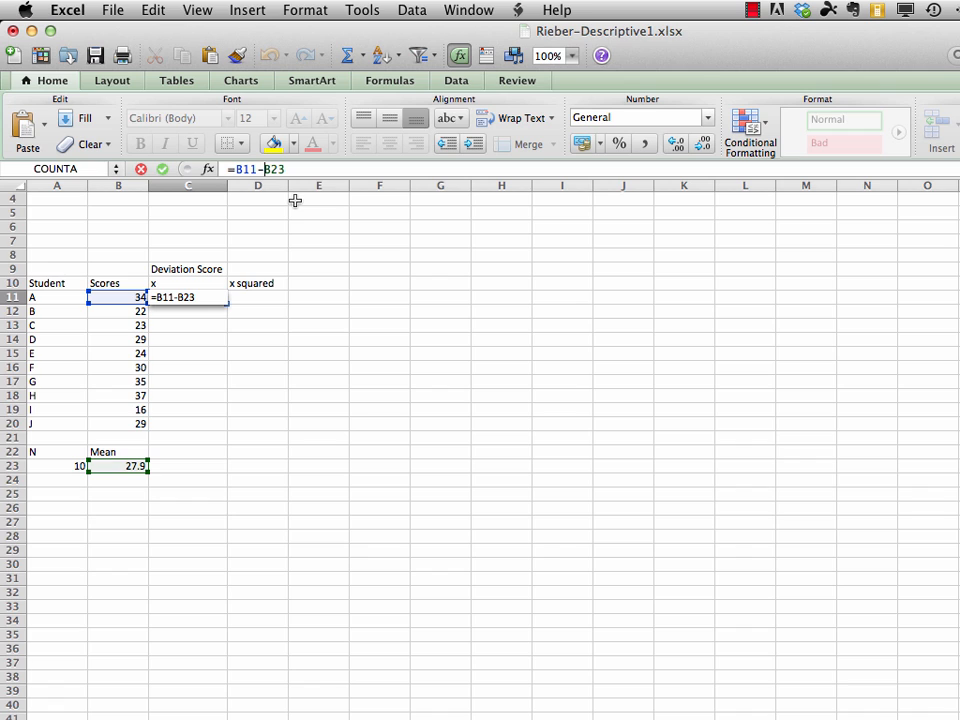
text($)
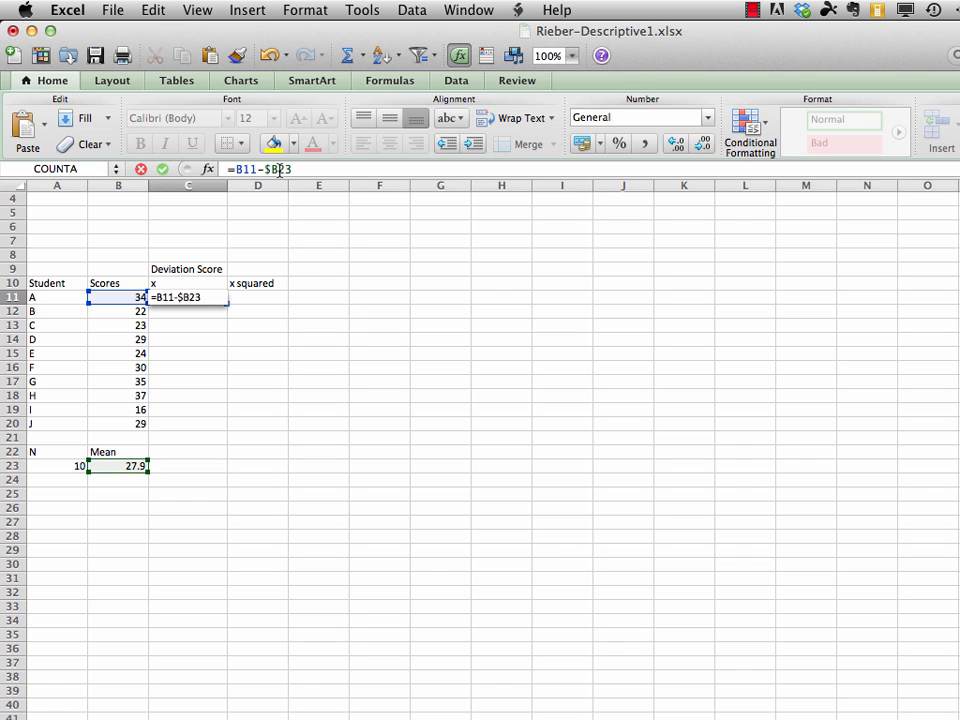
text($)
key(Return)
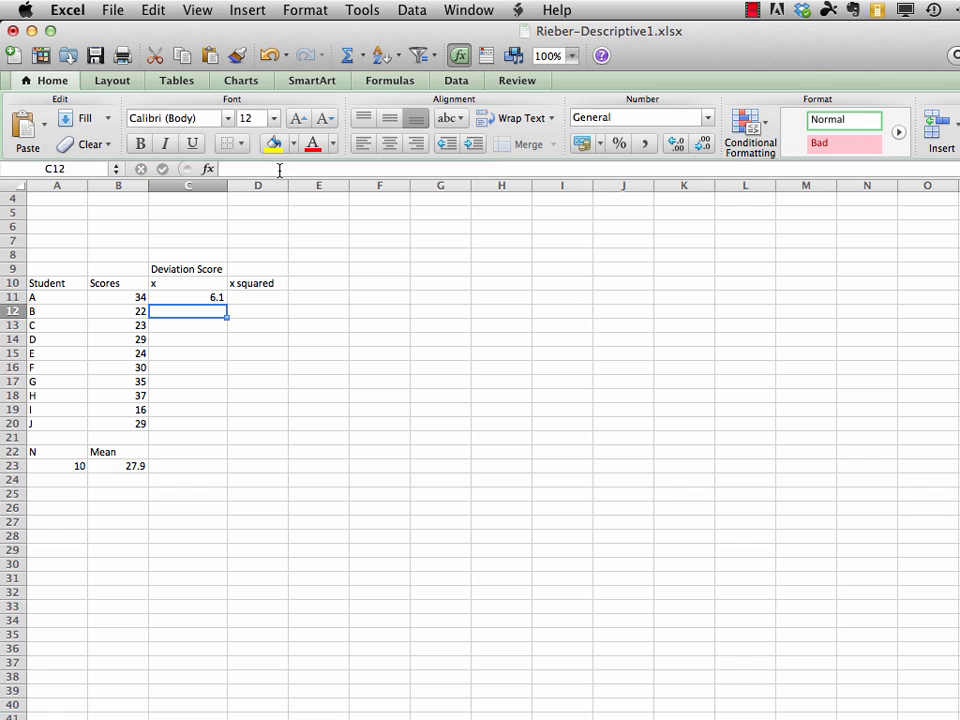
Step: Fill the deviation score formula from C11 down through C20
click(208, 297)
drag(208, 297, 206, 426)
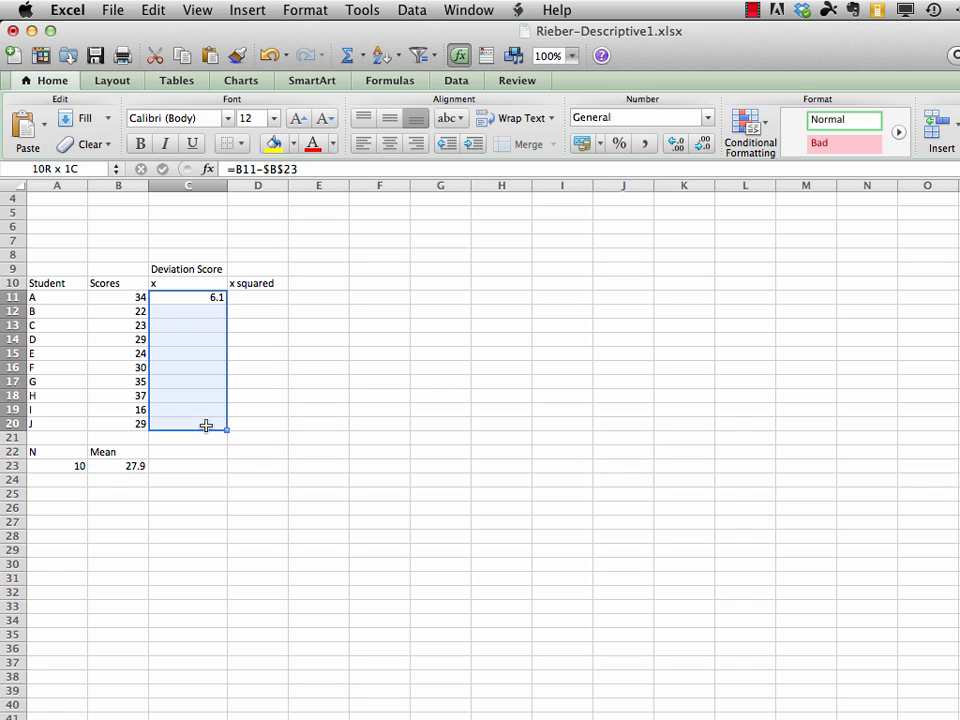
drag(206, 426, 205, 425)
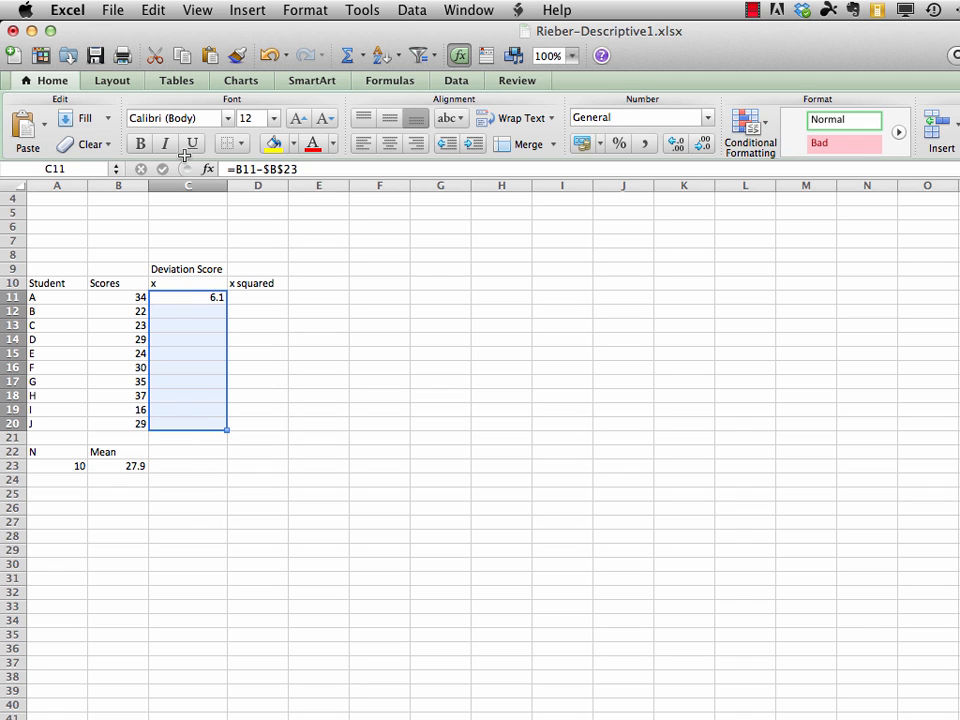
click(153, 10)
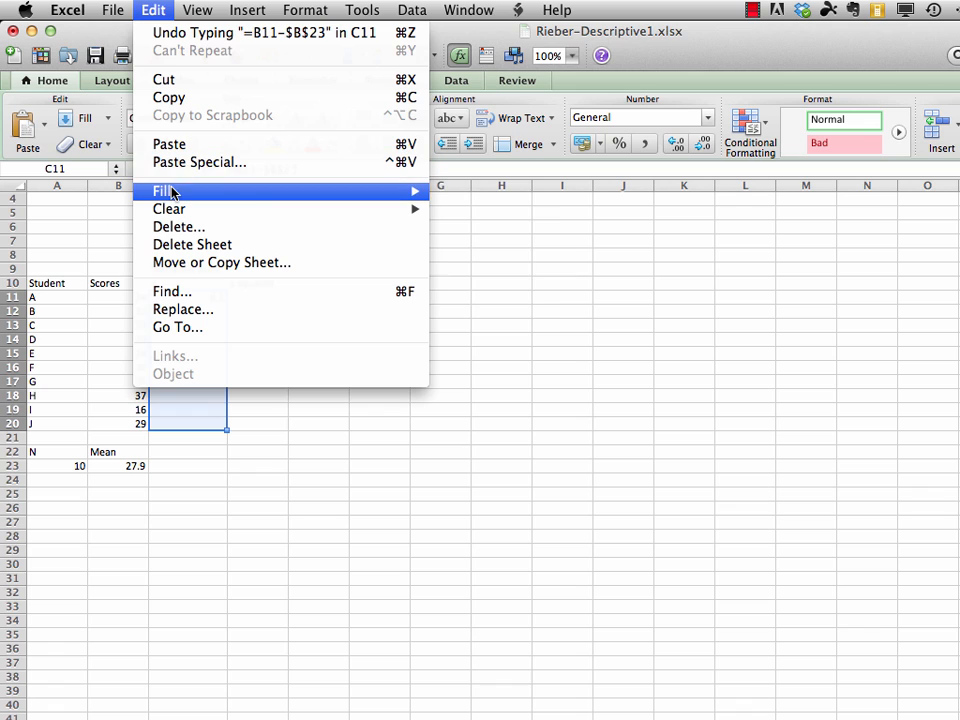
mouse_move(165, 192)
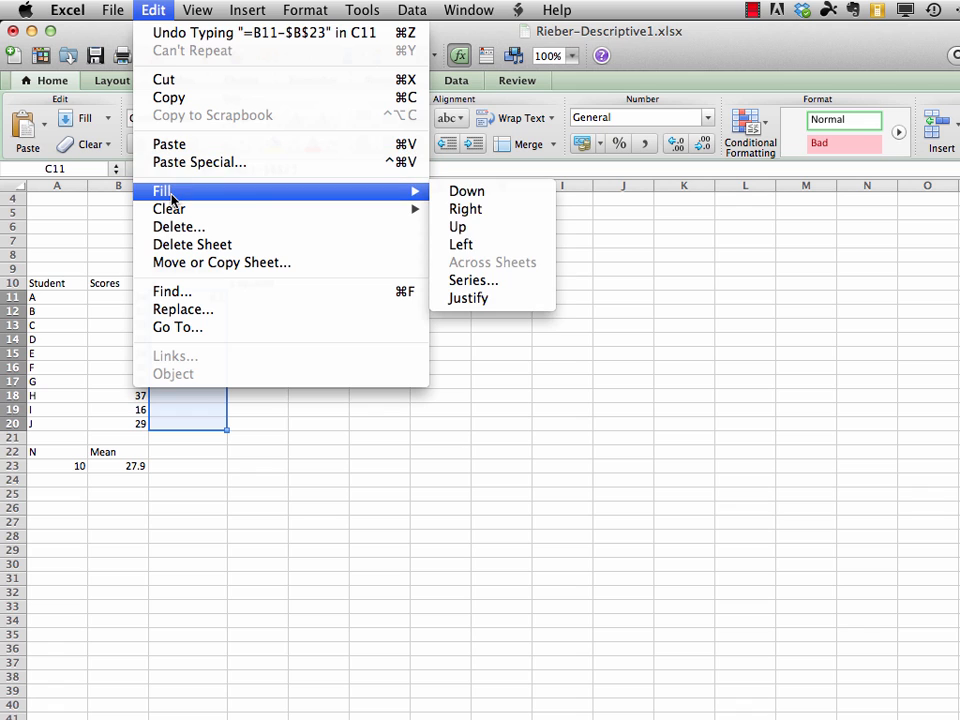
click(474, 194)
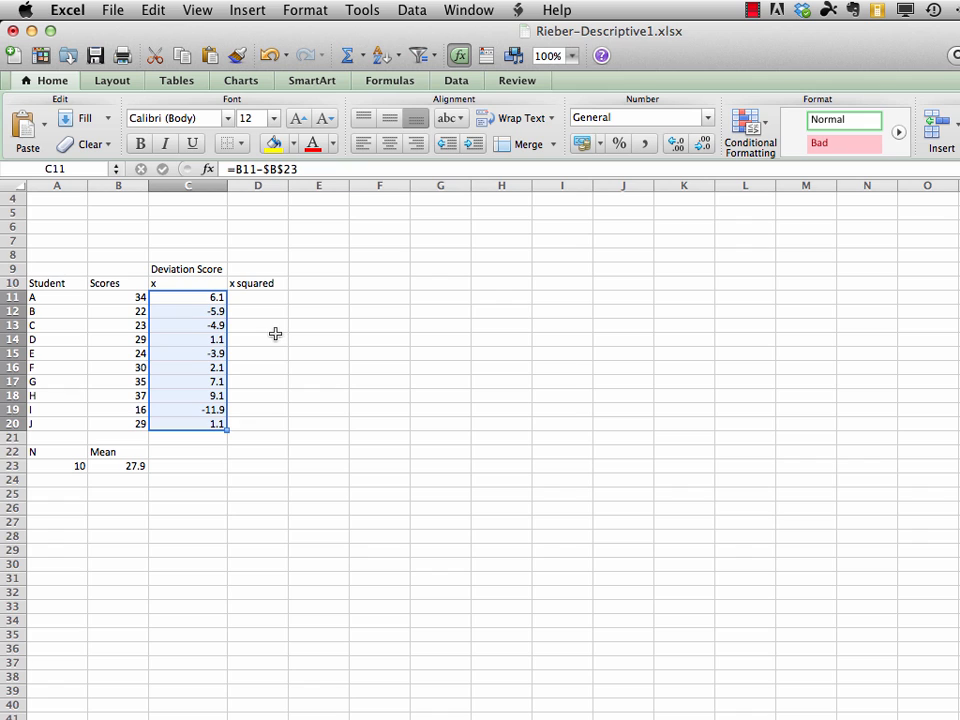
Step: Examine the filled deviation score formulas in cells C14 to C17
click(195, 339)
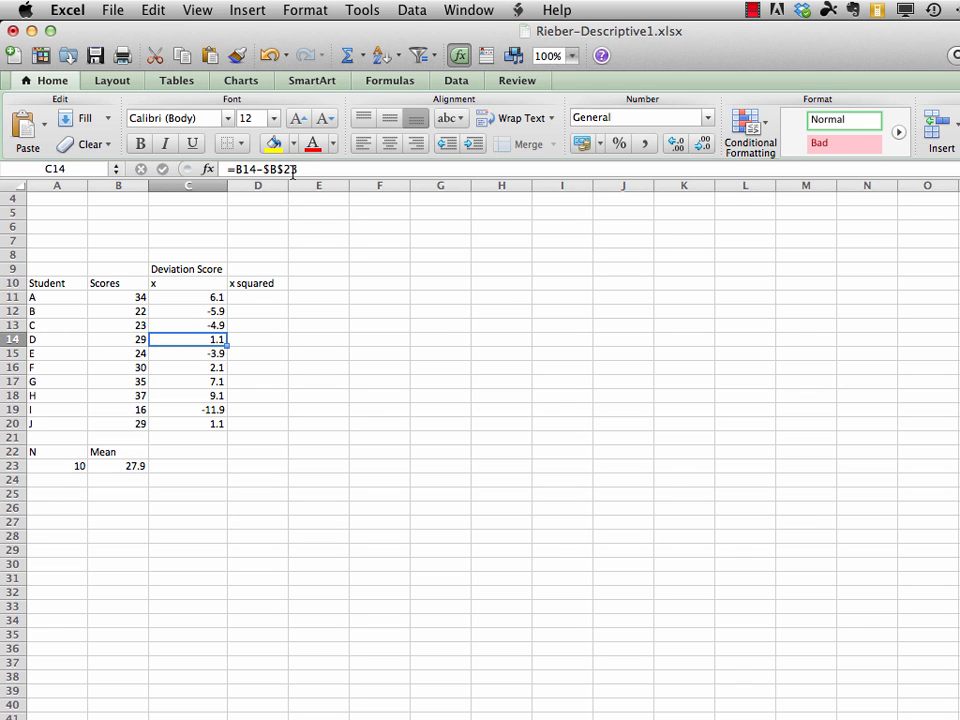
click(214, 353)
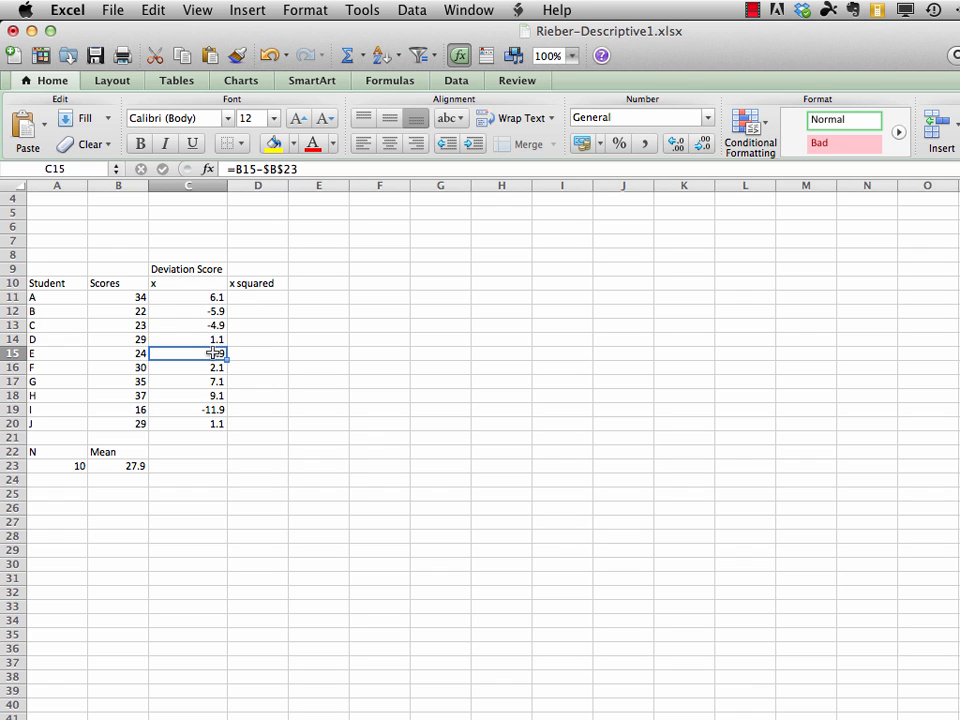
click(208, 368)
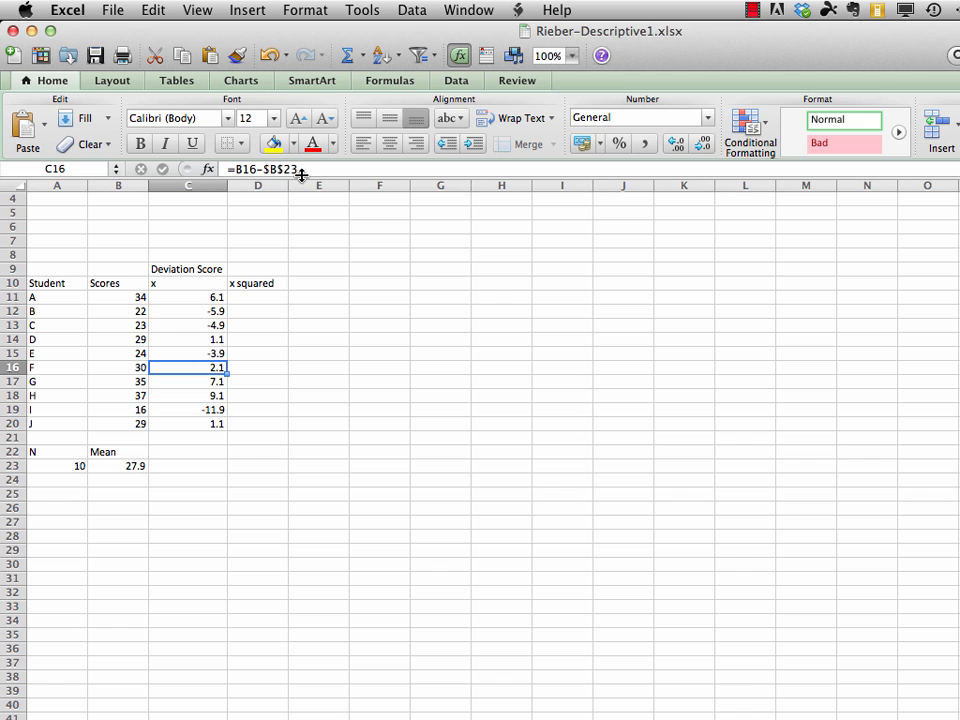
click(187, 382)
click(189, 356)
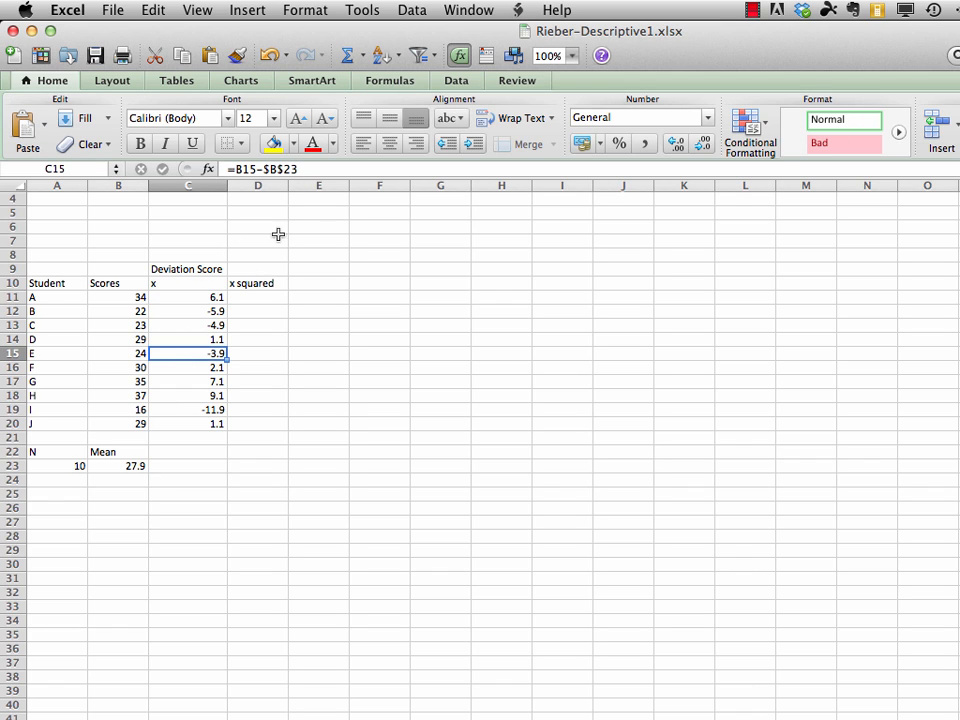
click(304, 169)
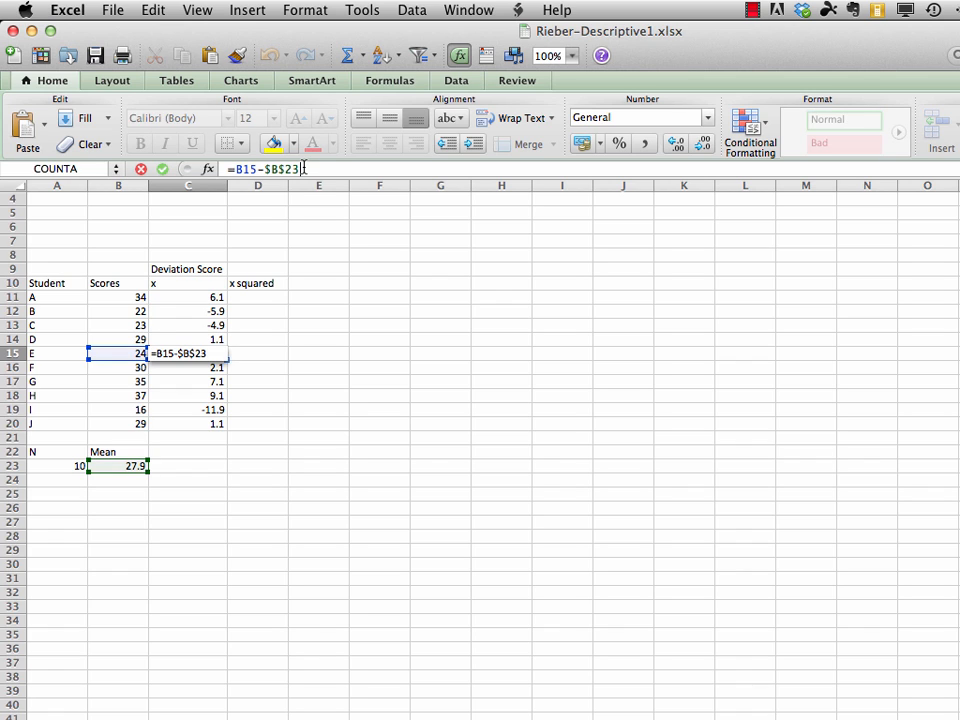
text(+)
click(204, 338)
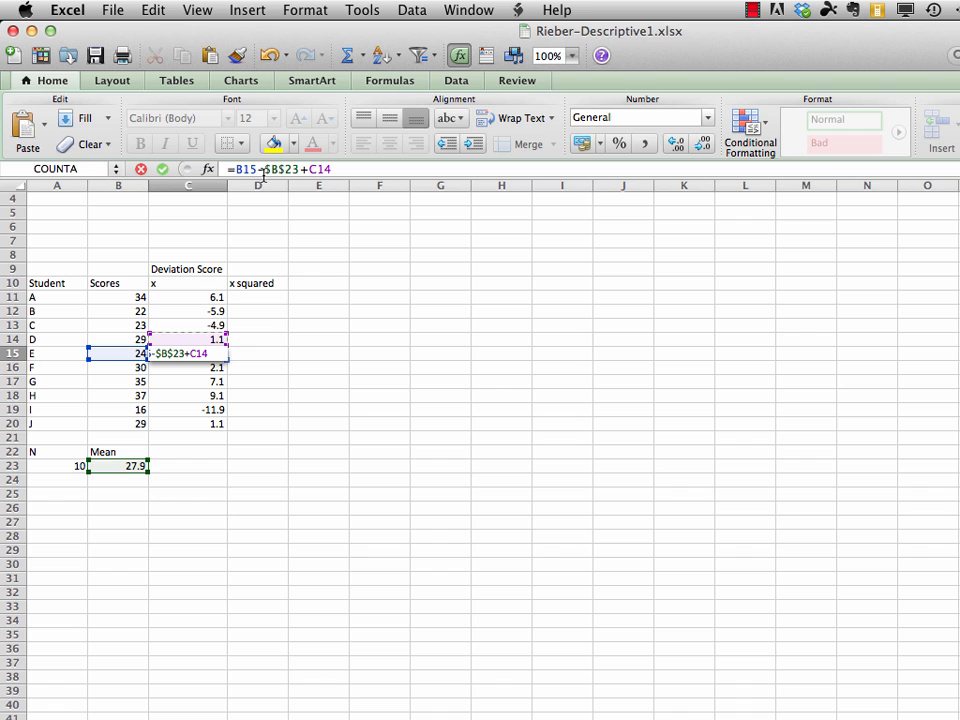
click(141, 170)
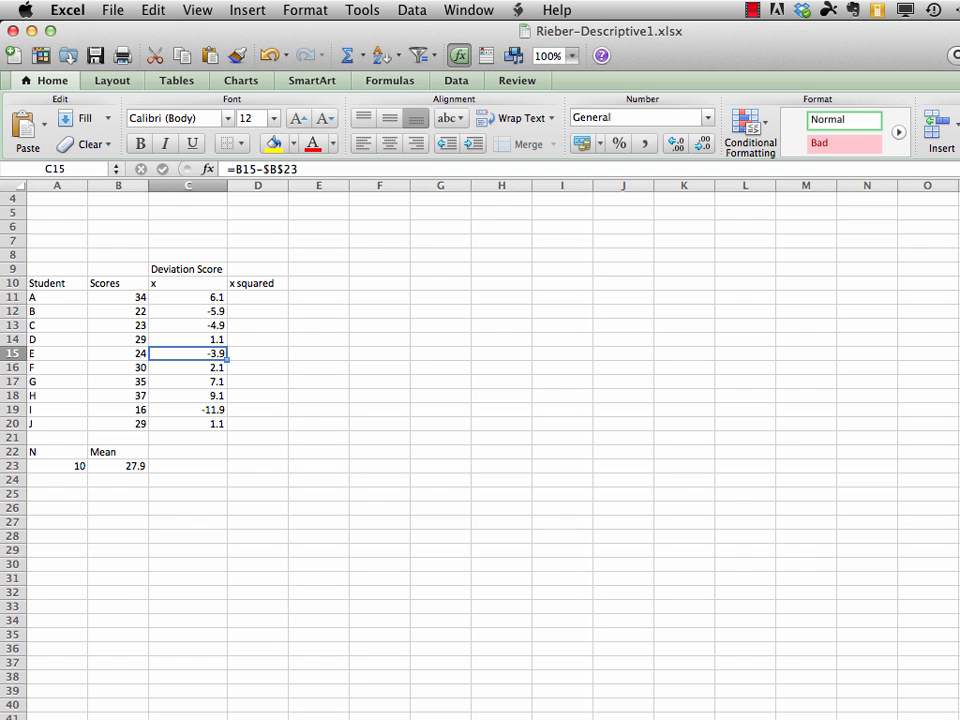
Step: Consult the standard deviation formula in the Word document and calculate student A's squared deviation in D11 with =C11*C11
key(super+Tab)
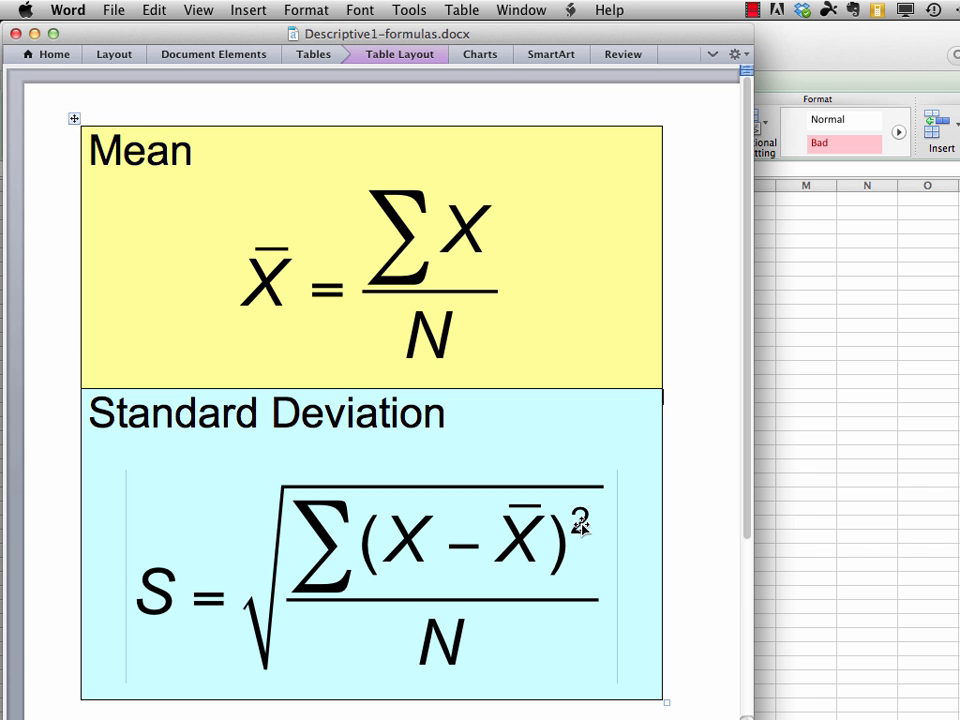
key(super+Tab)
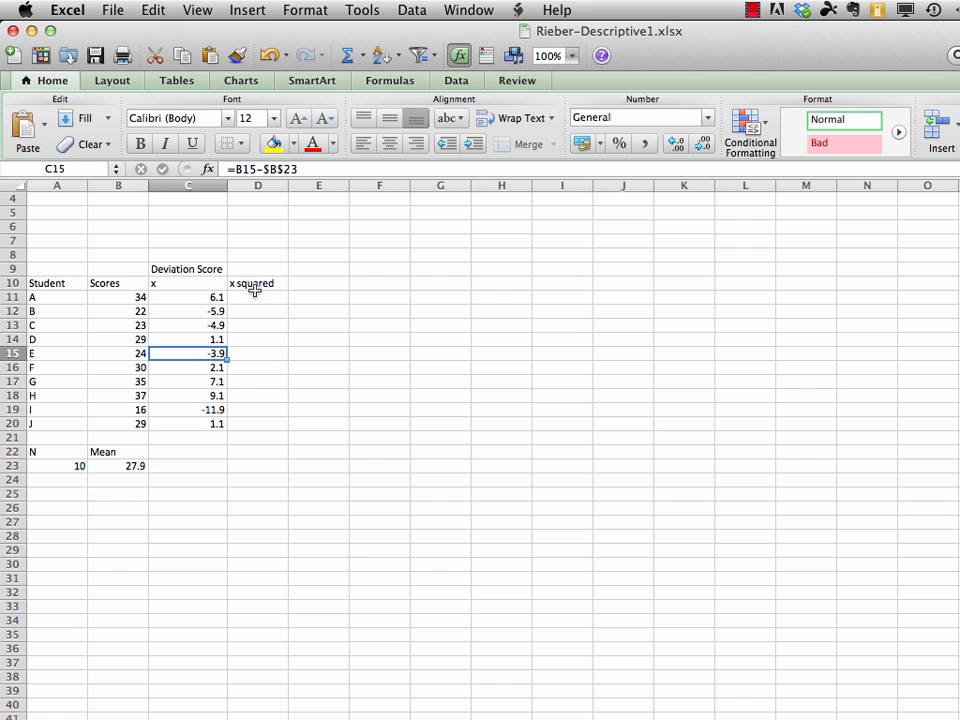
click(257, 297)
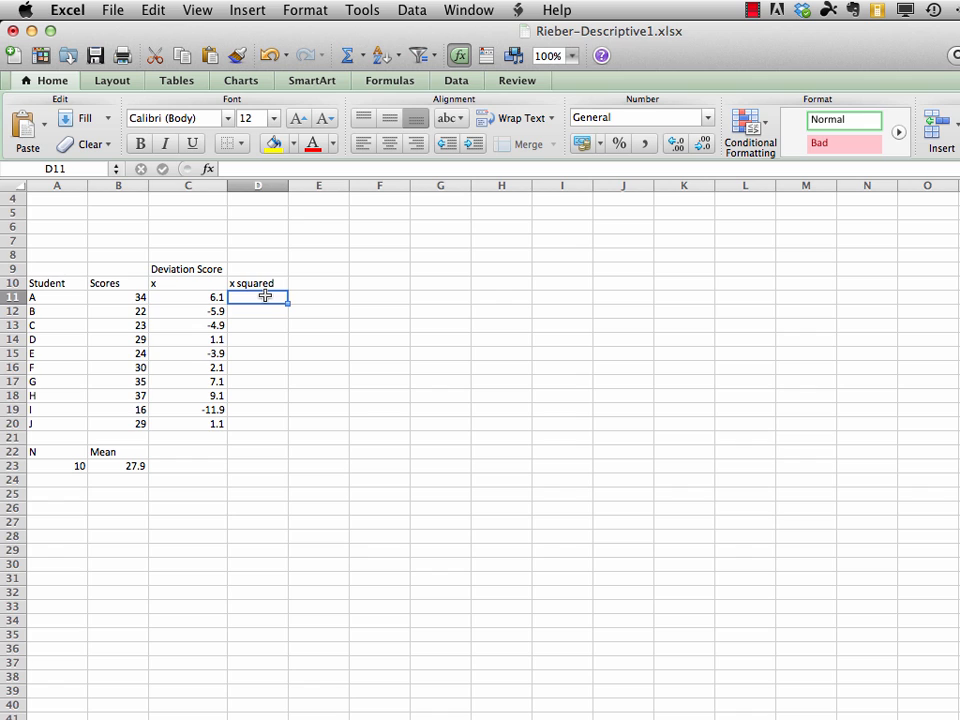
text(=)
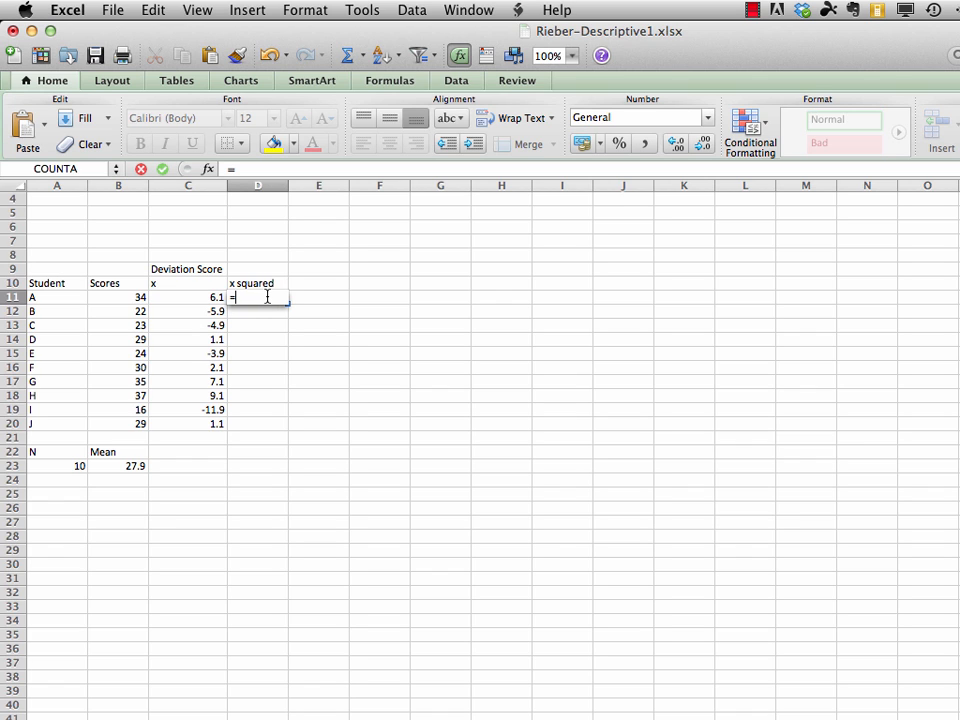
click(206, 299)
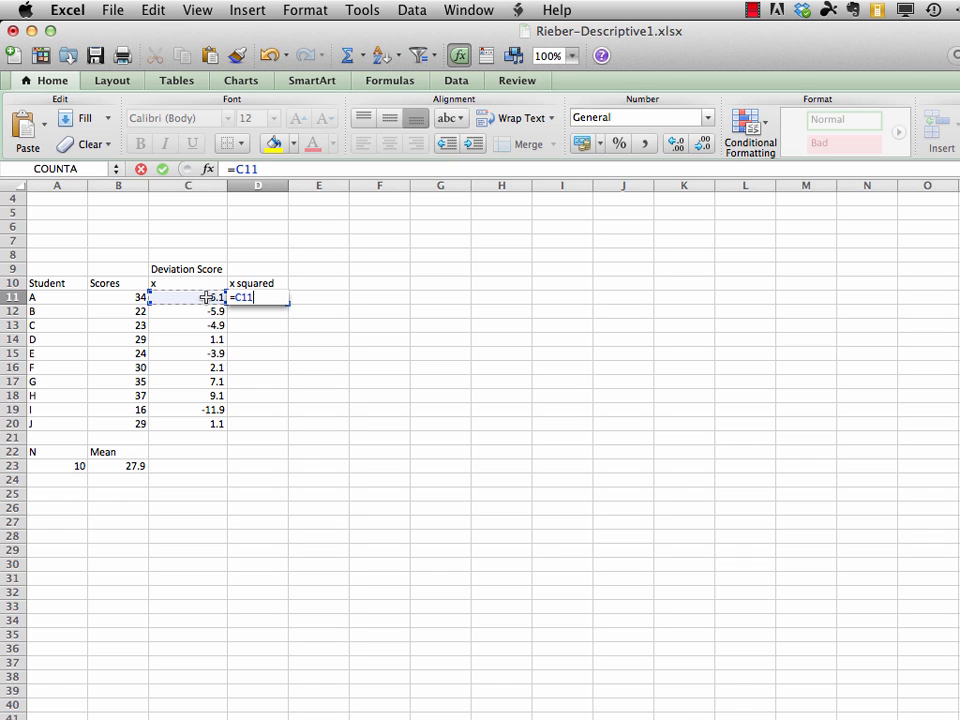
text(*)
click(206, 297)
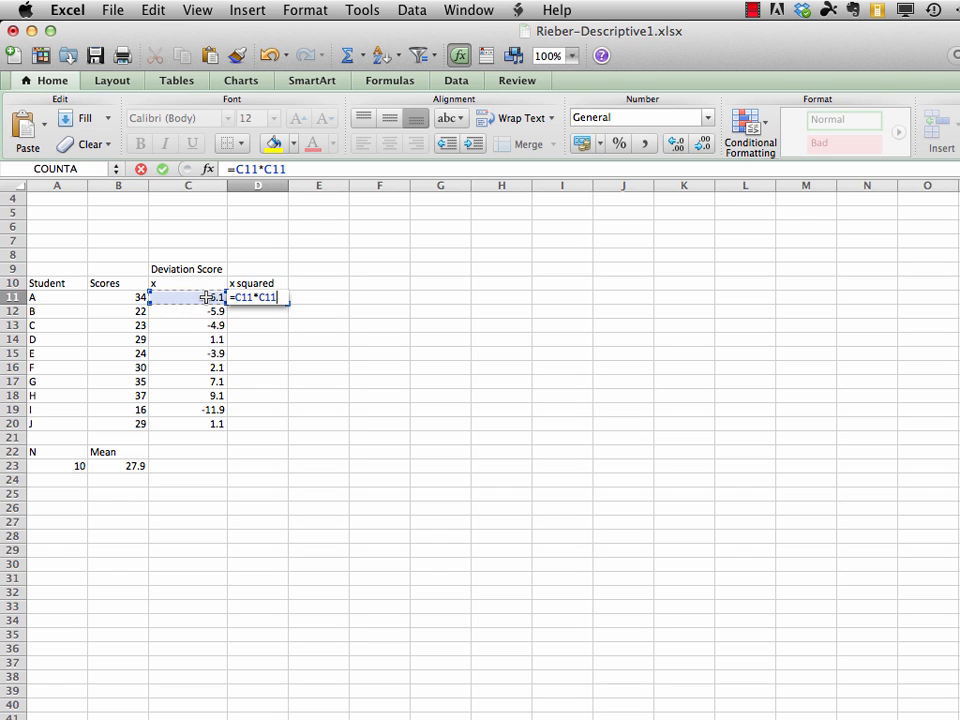
key(Return)
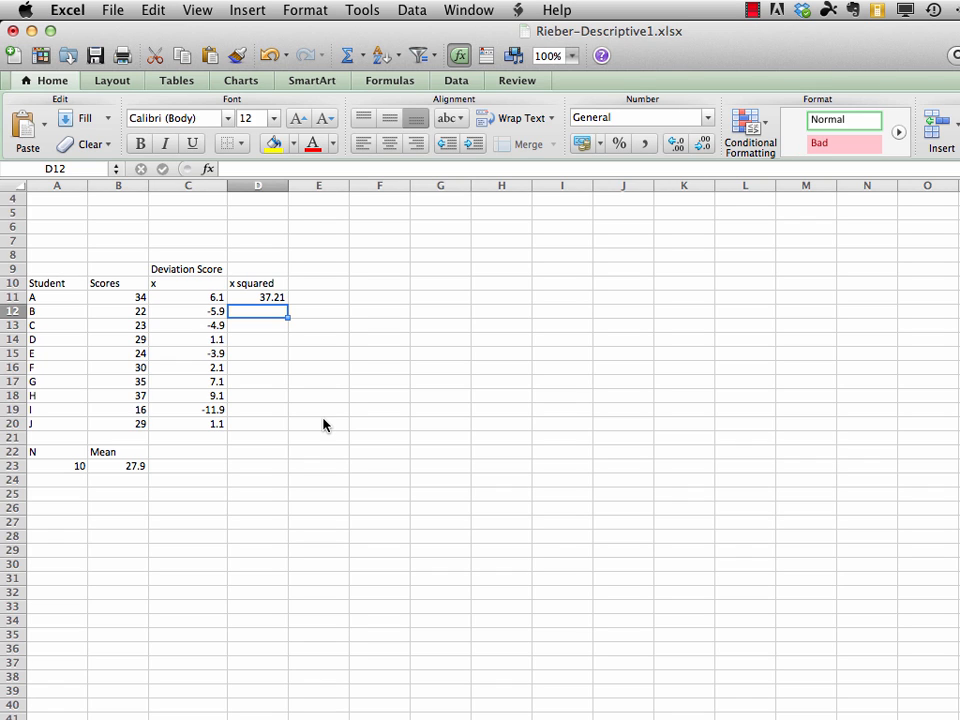
Step: Fill the squared deviation formula from D11 down through D20
click(267, 297)
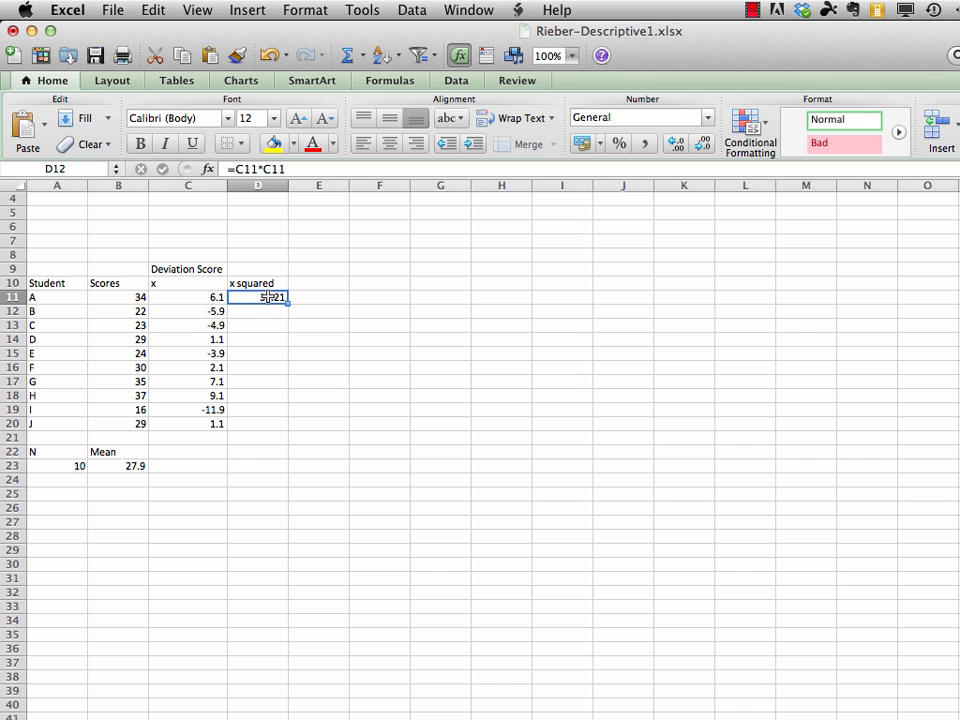
drag(267, 297, 267, 419)
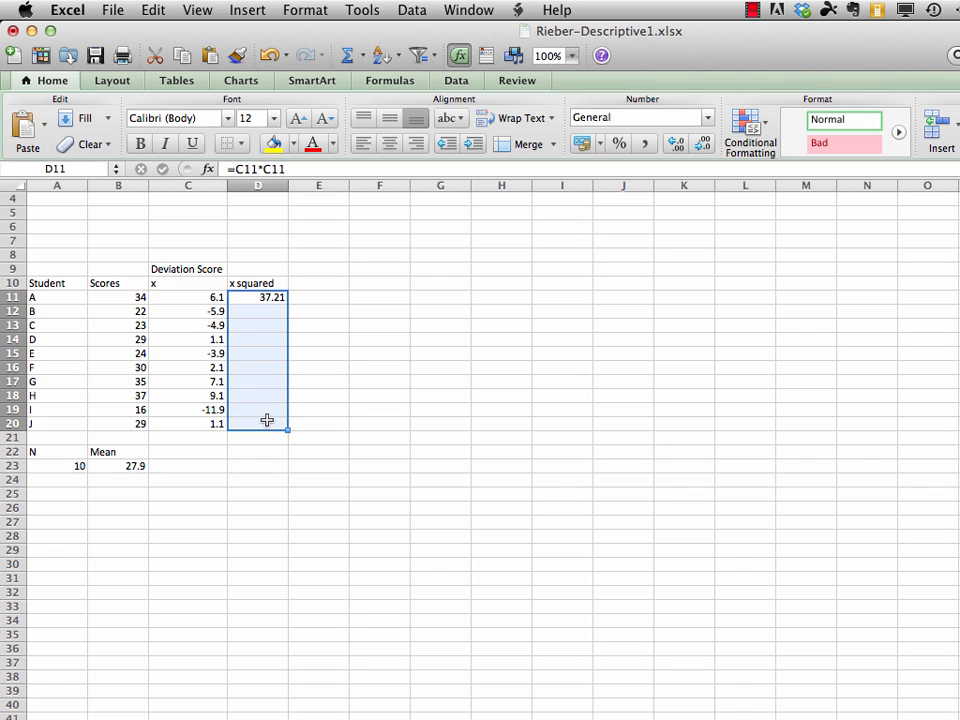
click(153, 9)
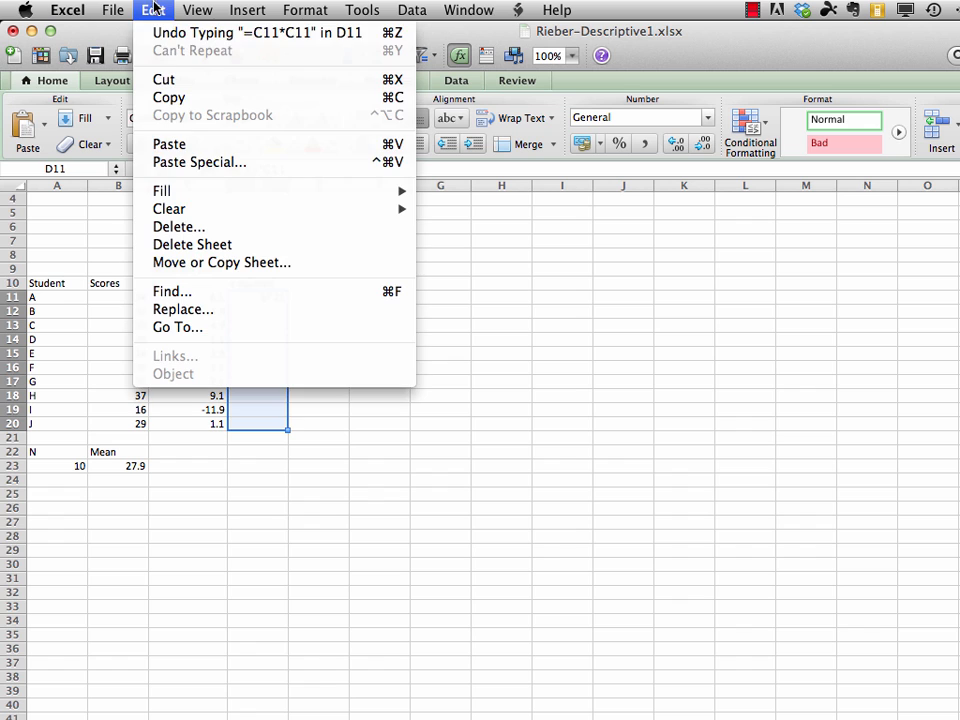
mouse_move(214, 197)
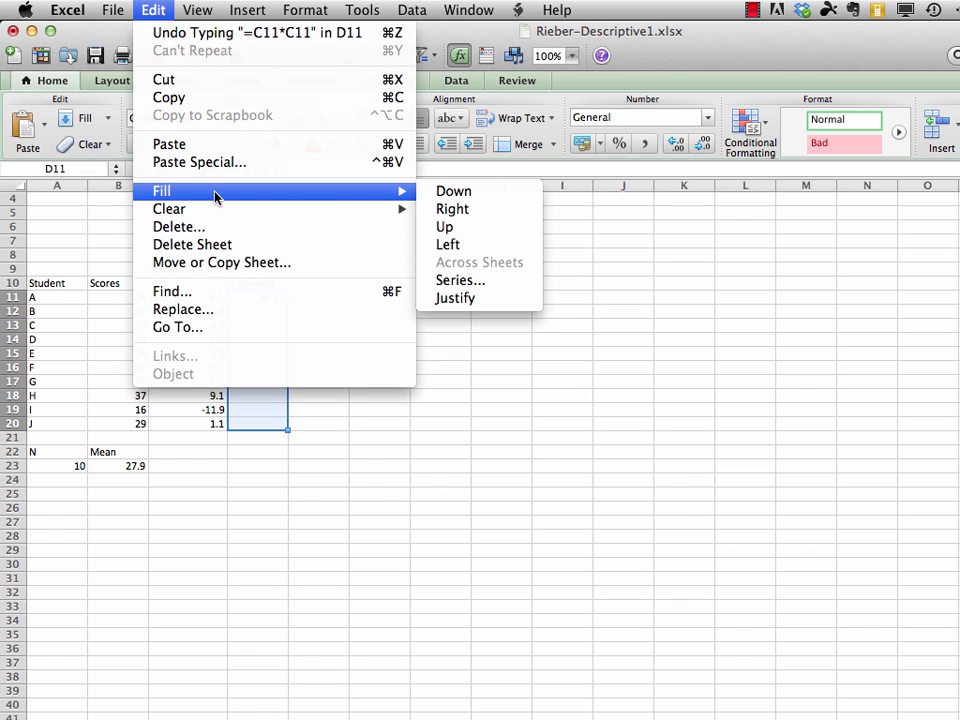
click(440, 195)
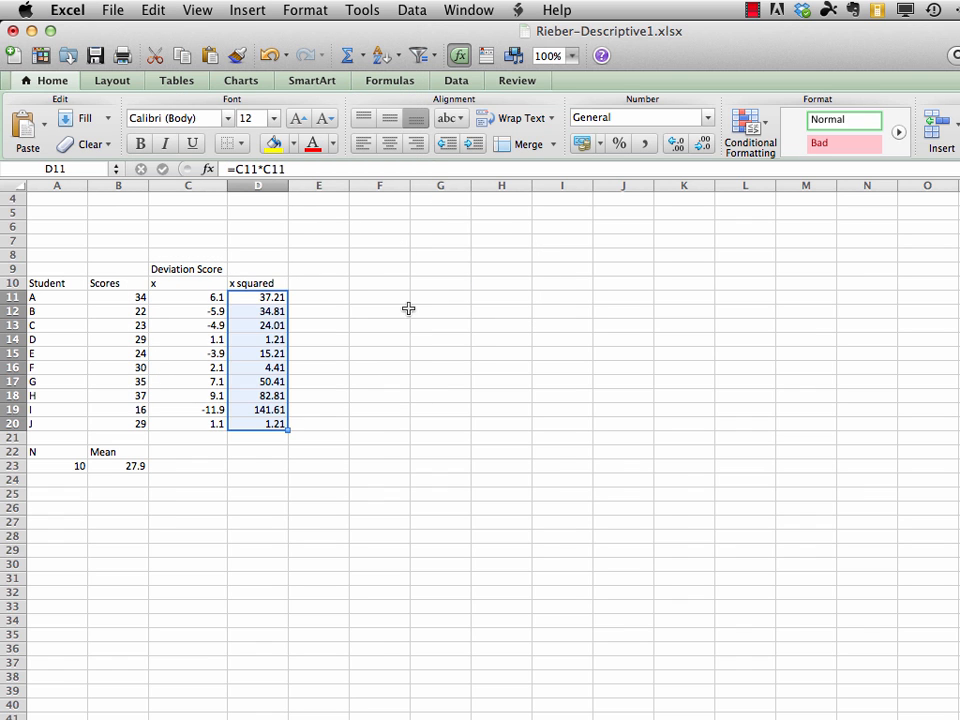
Step: Examine the filled x squared formulas in cells D12 to D17
click(269, 311)
click(267, 325)
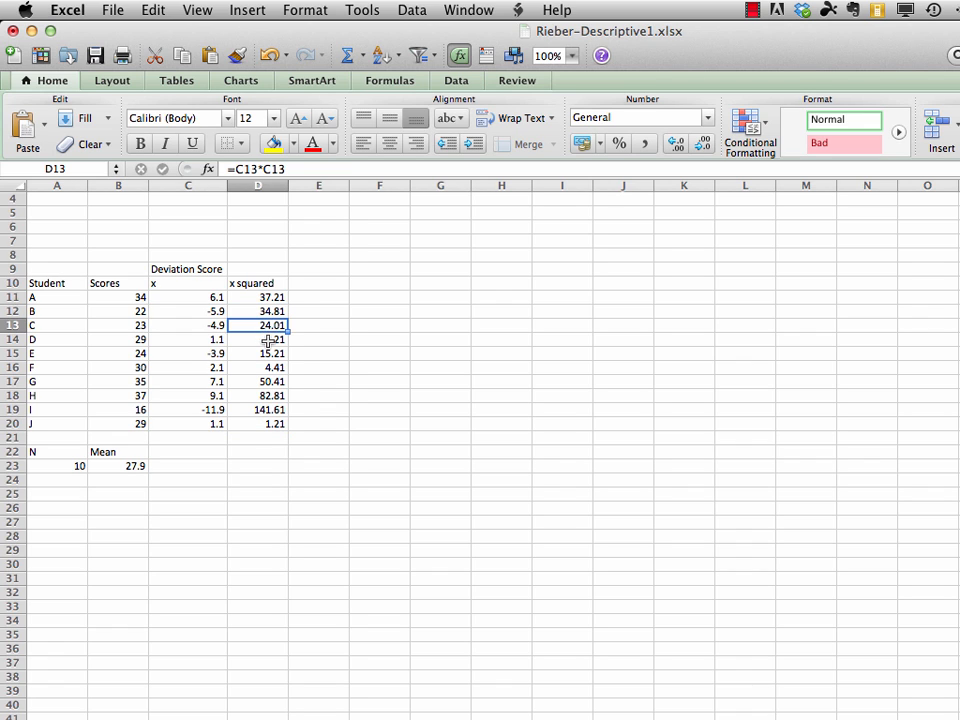
click(268, 339)
click(265, 353)
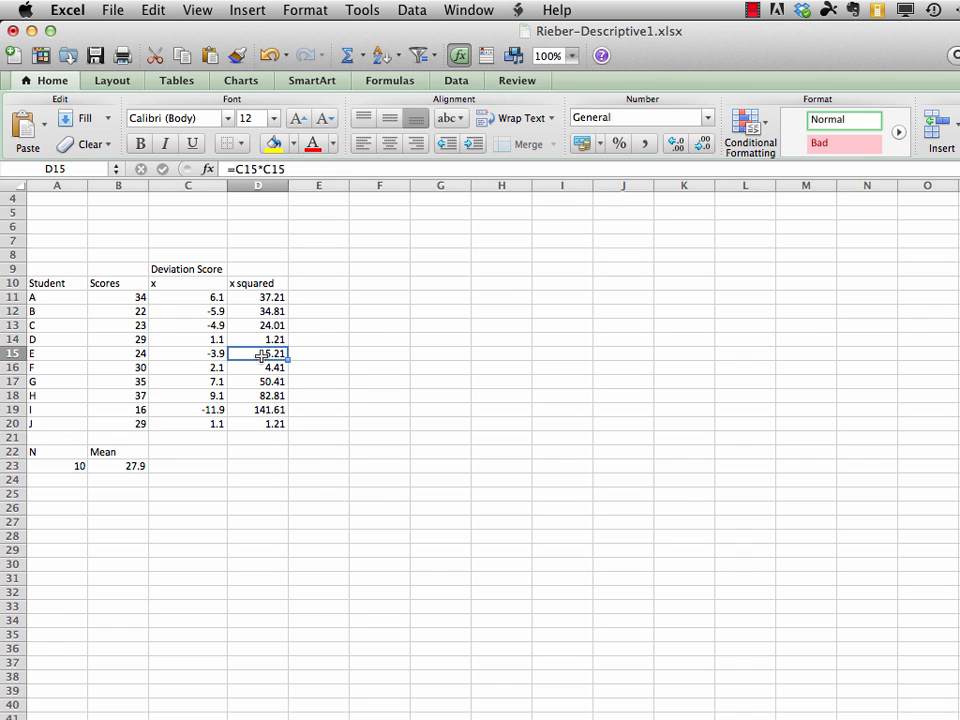
click(265, 381)
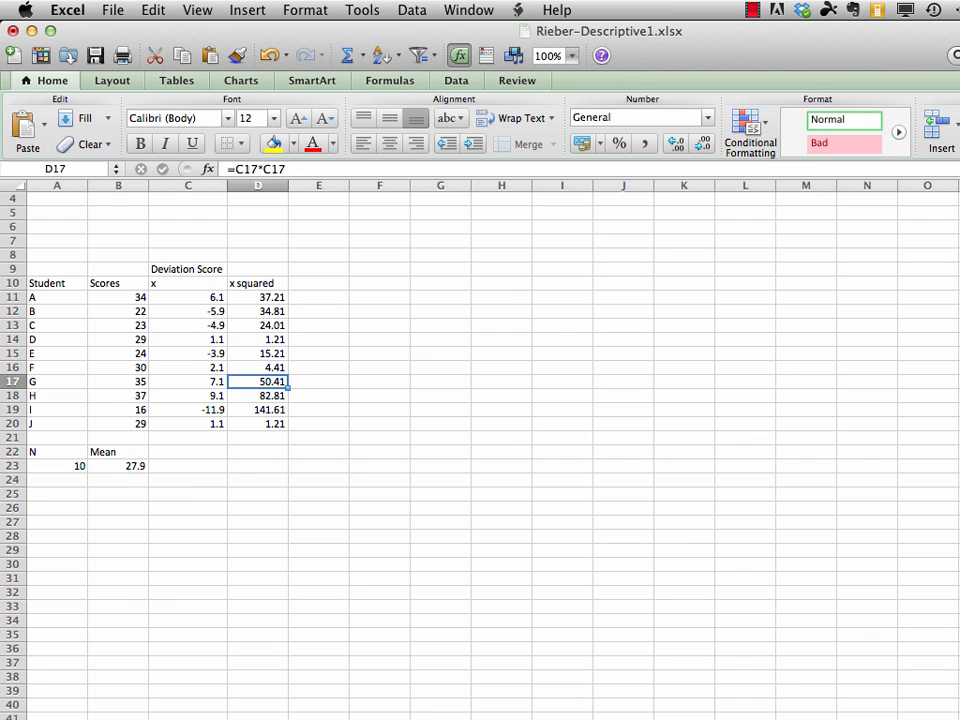
Step: Check the standard deviation formula in the Word document again and label cell D22 of the worksheet Sum
key(super+Tab)
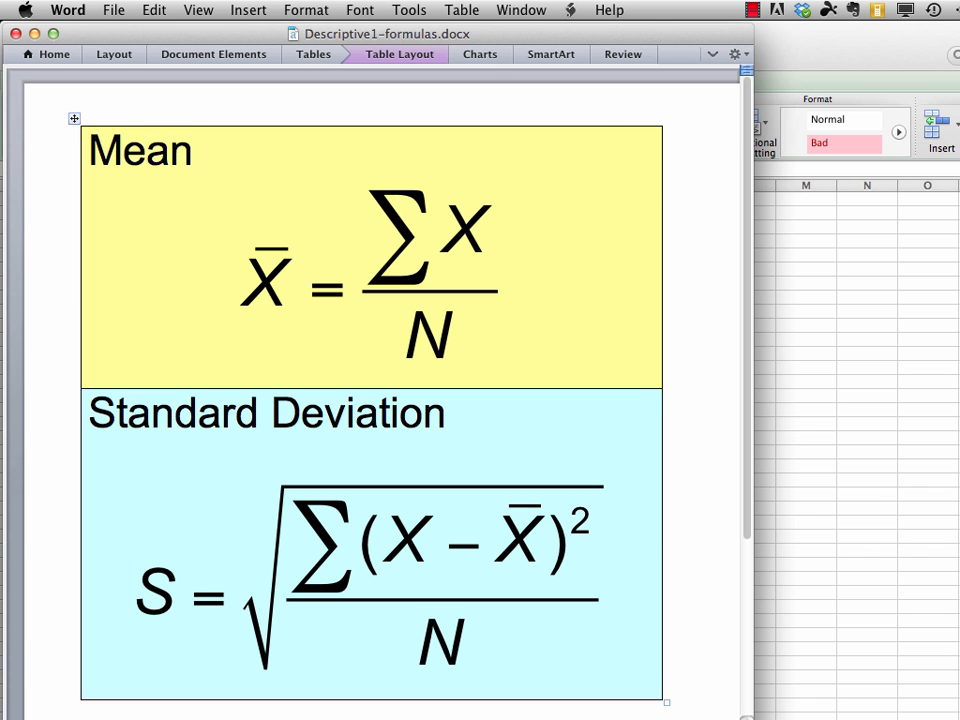
key(super+Tab)
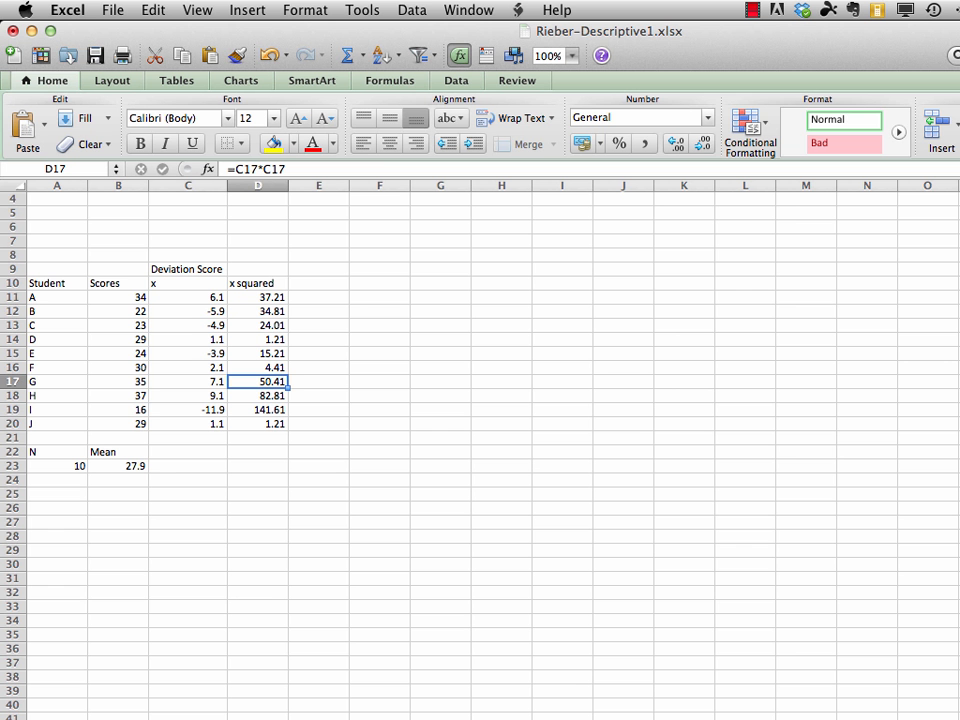
click(258, 451)
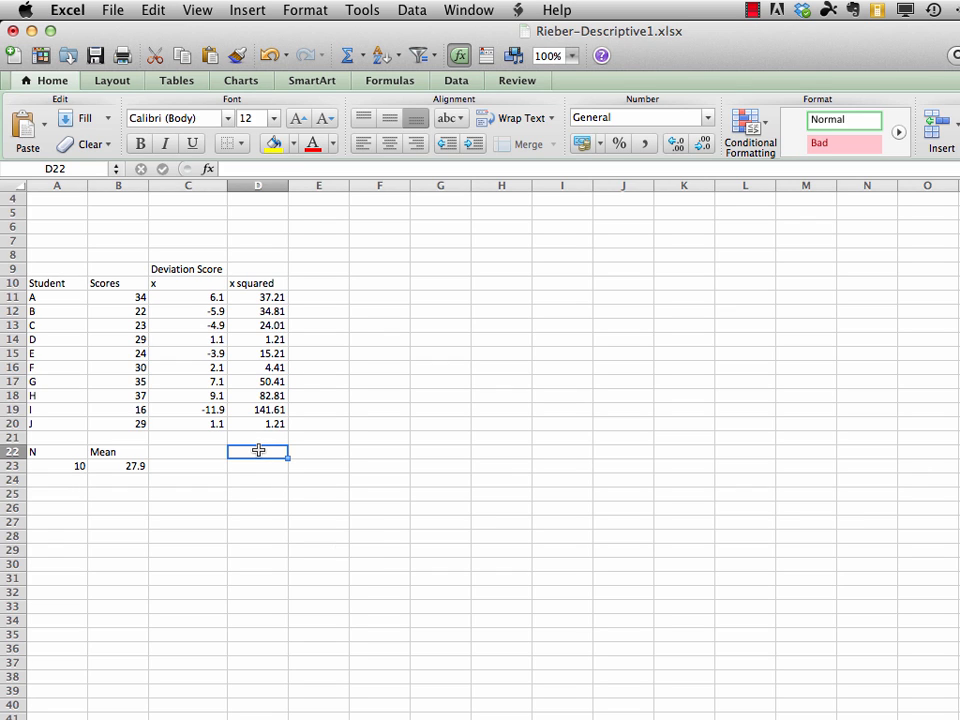
text(Sum)
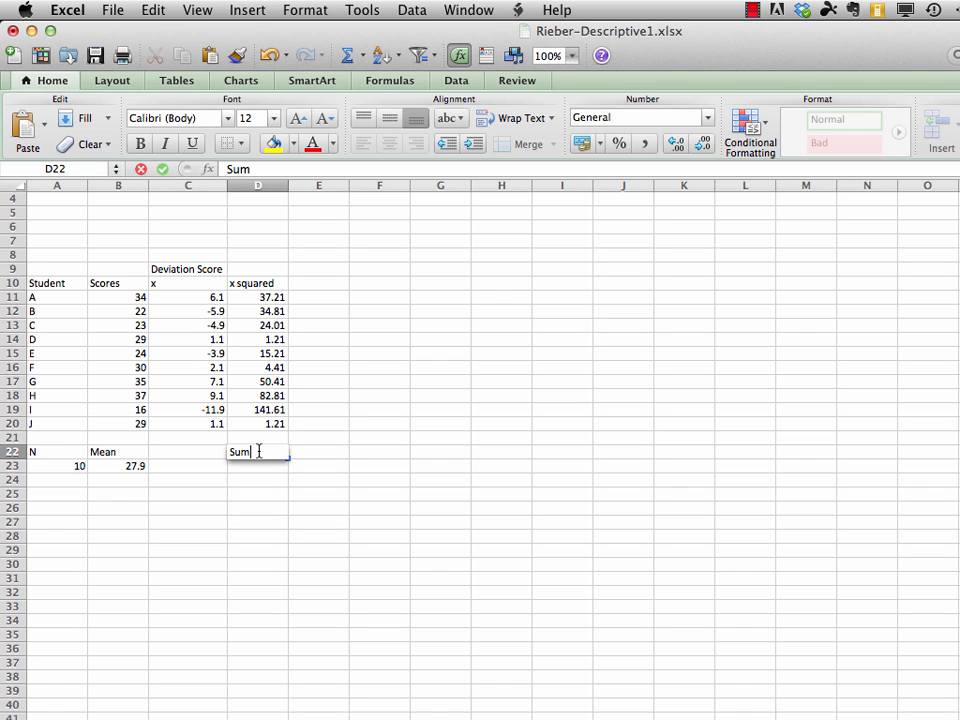
key(Return)
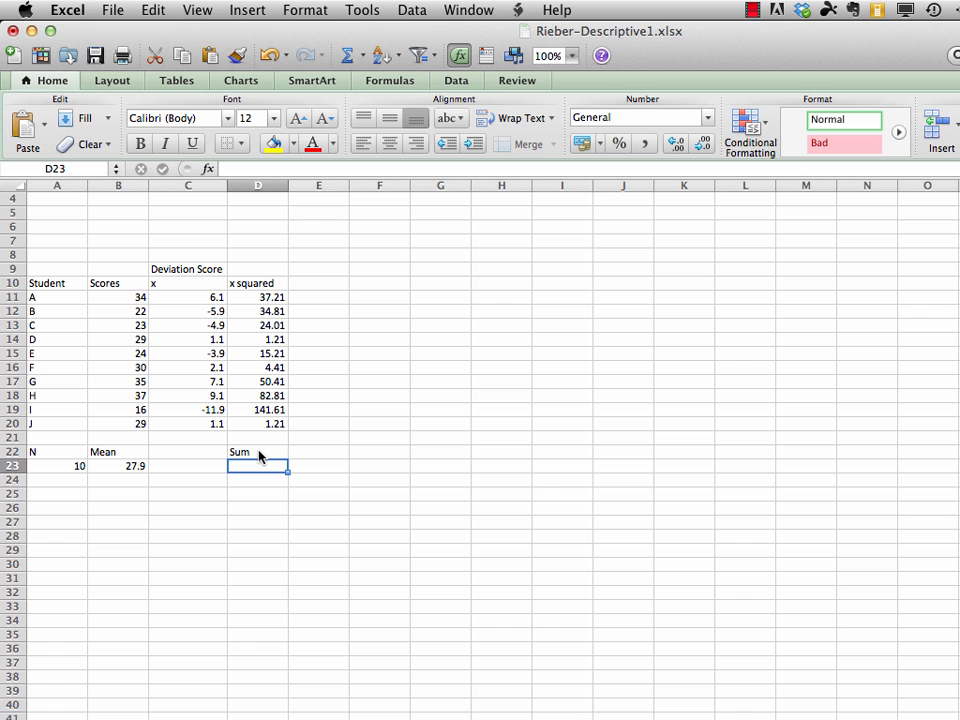
Step: Total the squared deviations in D23 with =sum(D11:D20)
text(=sum()
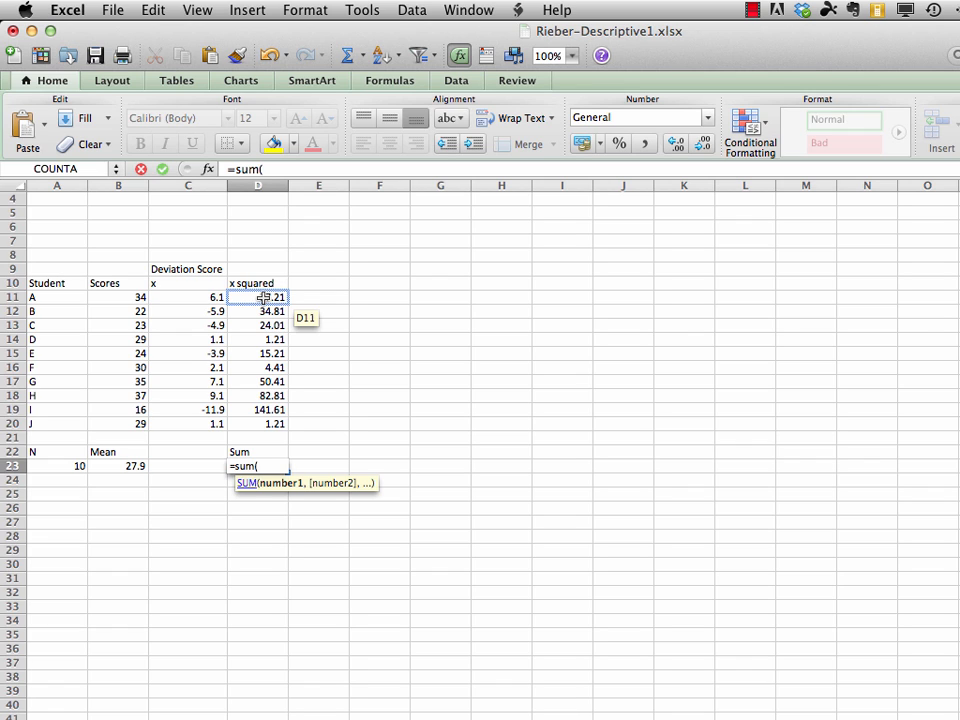
drag(261, 297, 266, 424)
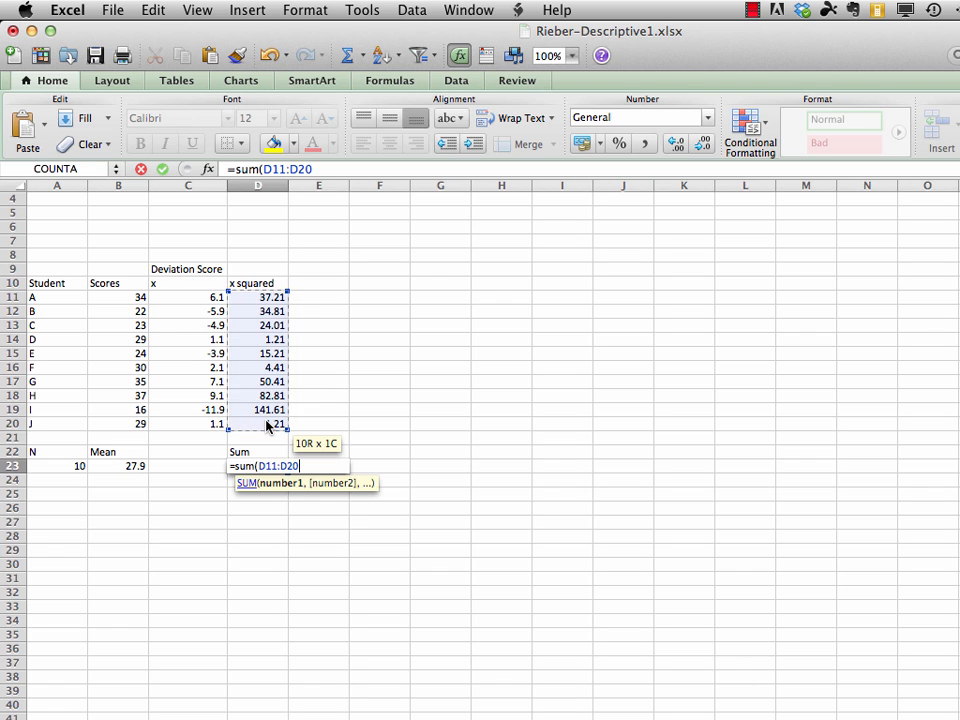
text())
key(Return)
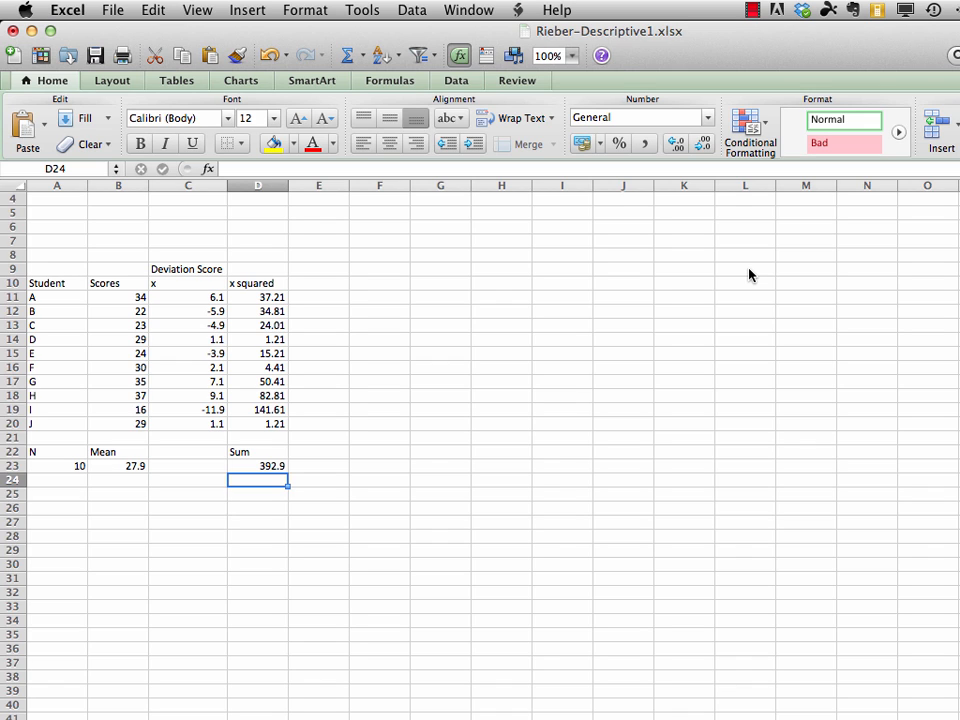
Step: Fill the sum formula from D23 left into C23 to total the deviation scores
click(264, 466)
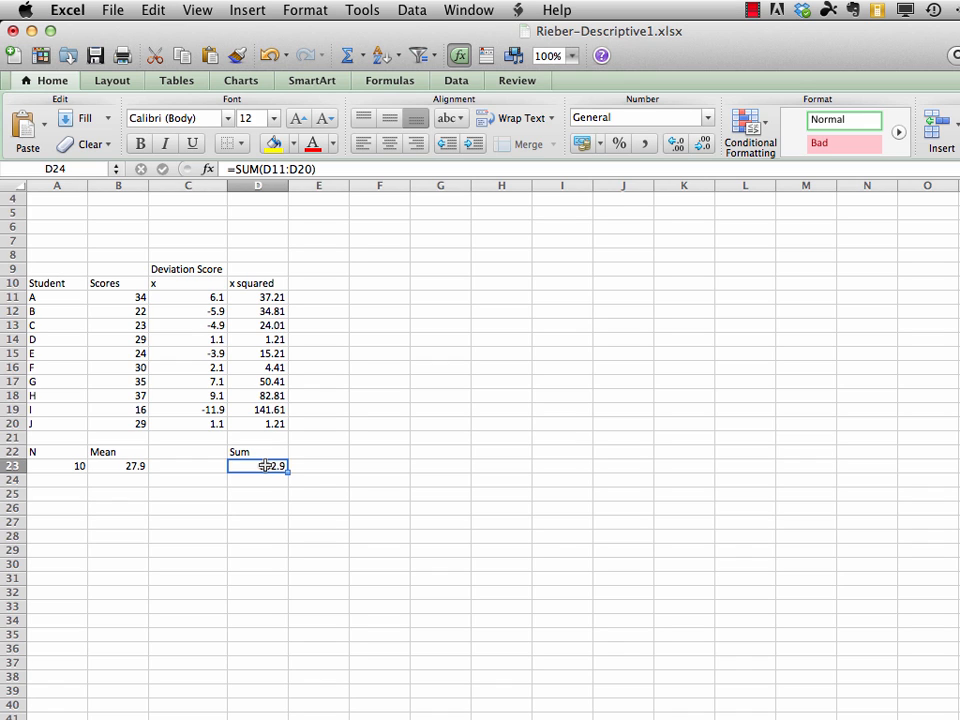
drag(264, 466, 200, 465)
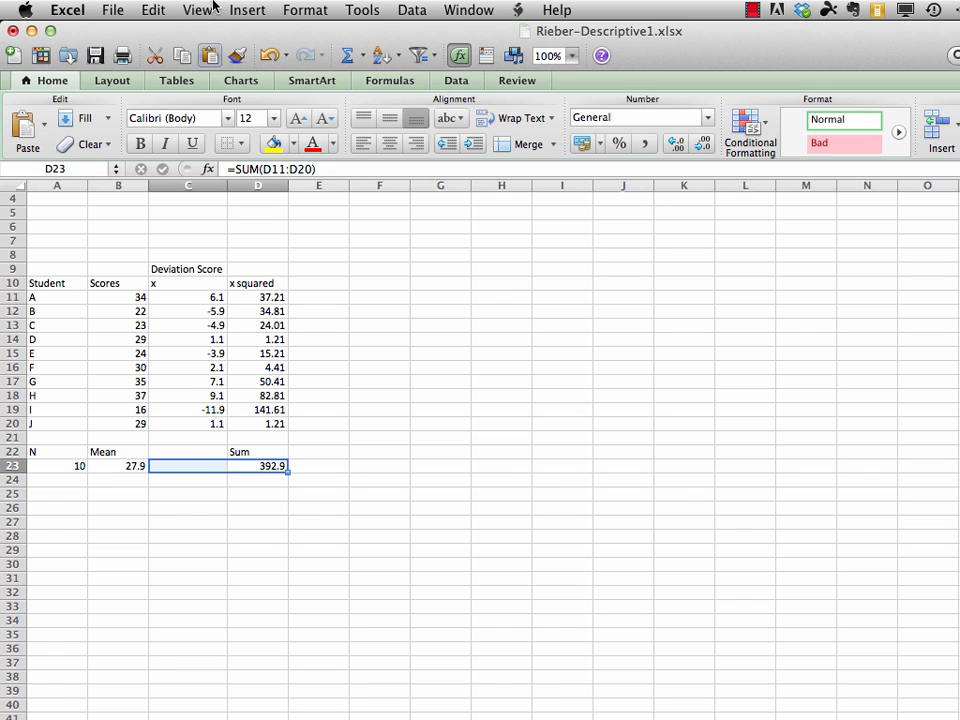
click(160, 12)
mouse_move(186, 195)
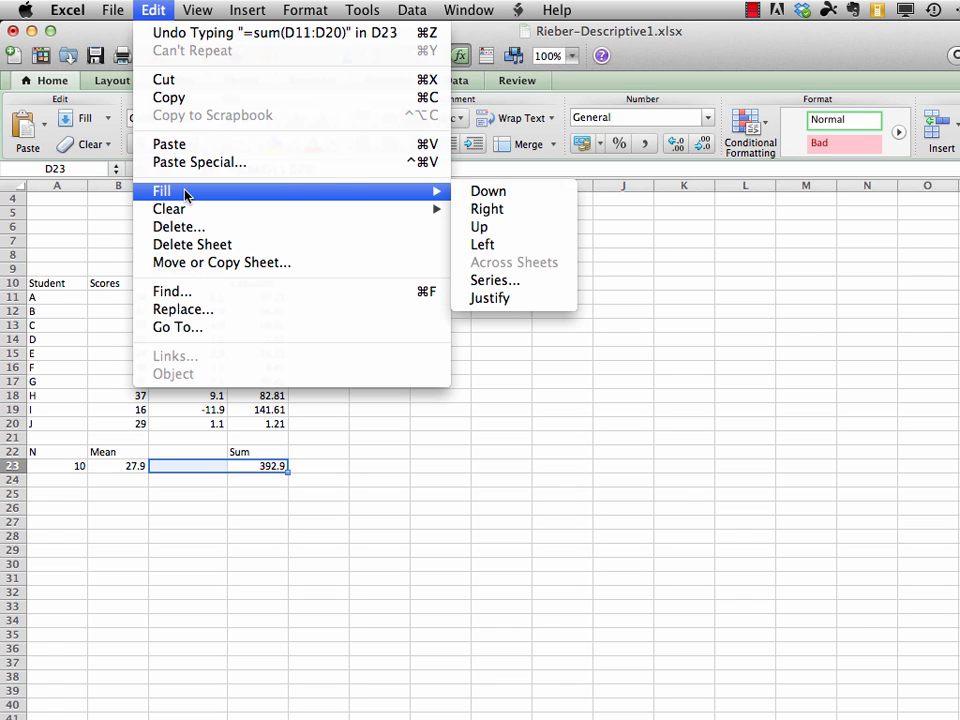
click(488, 244)
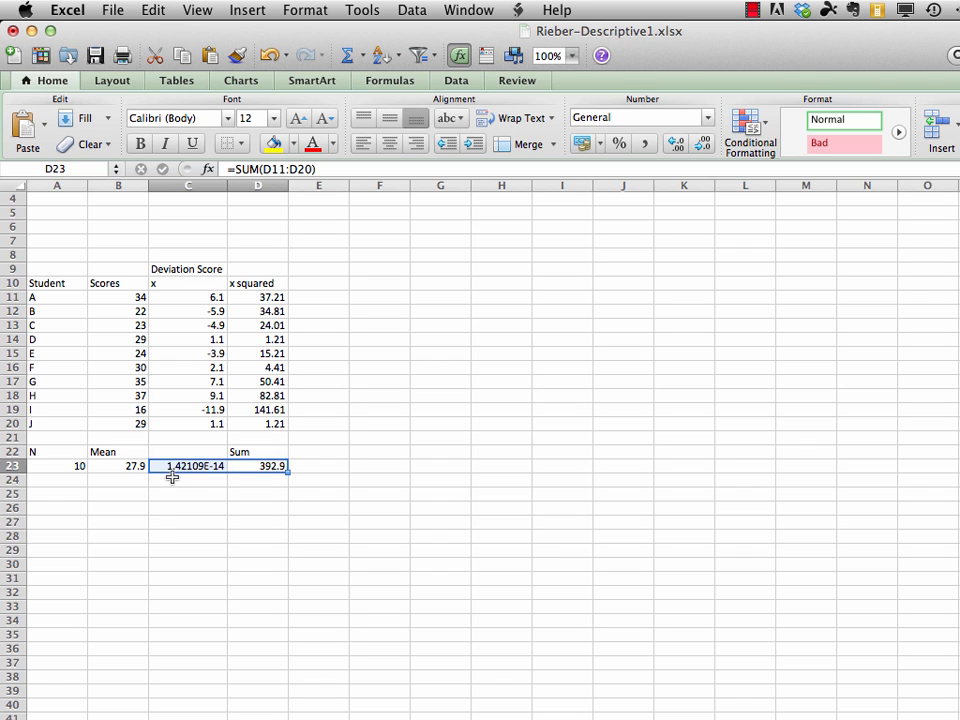
Step: Format all of row 23 with the Number category and 2 decimal places
click(10, 466)
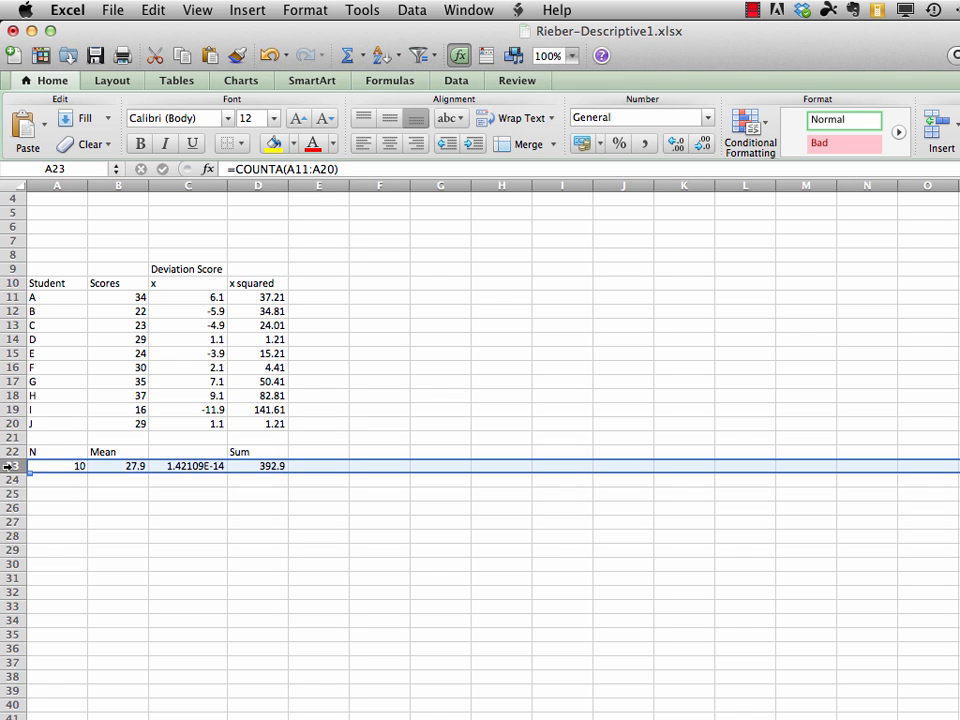
click(305, 11)
click(305, 34)
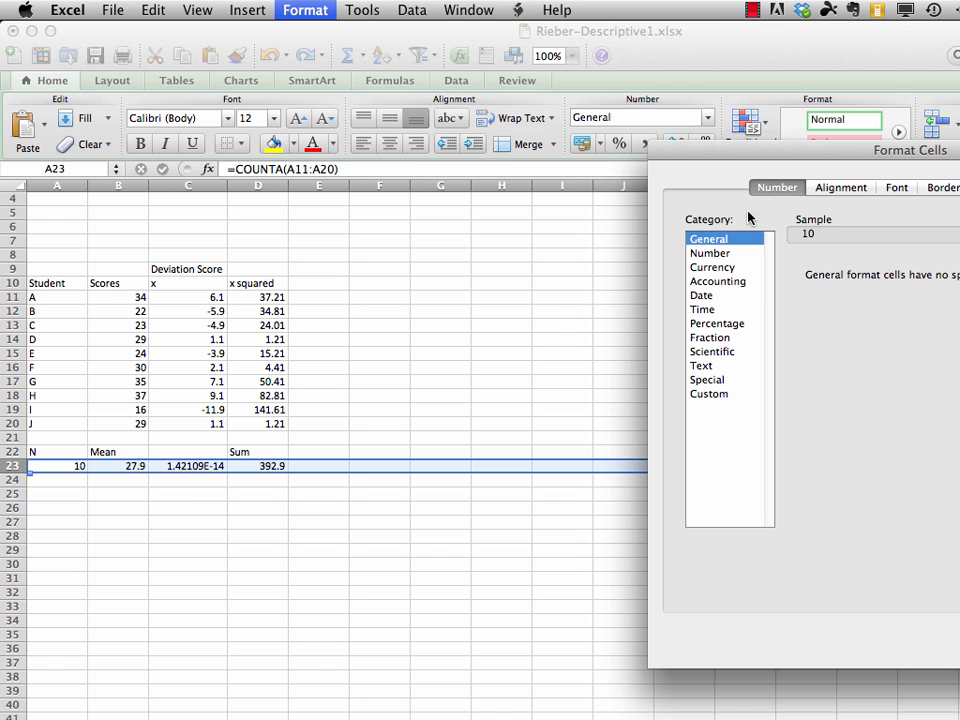
drag(771, 157, 520, 148)
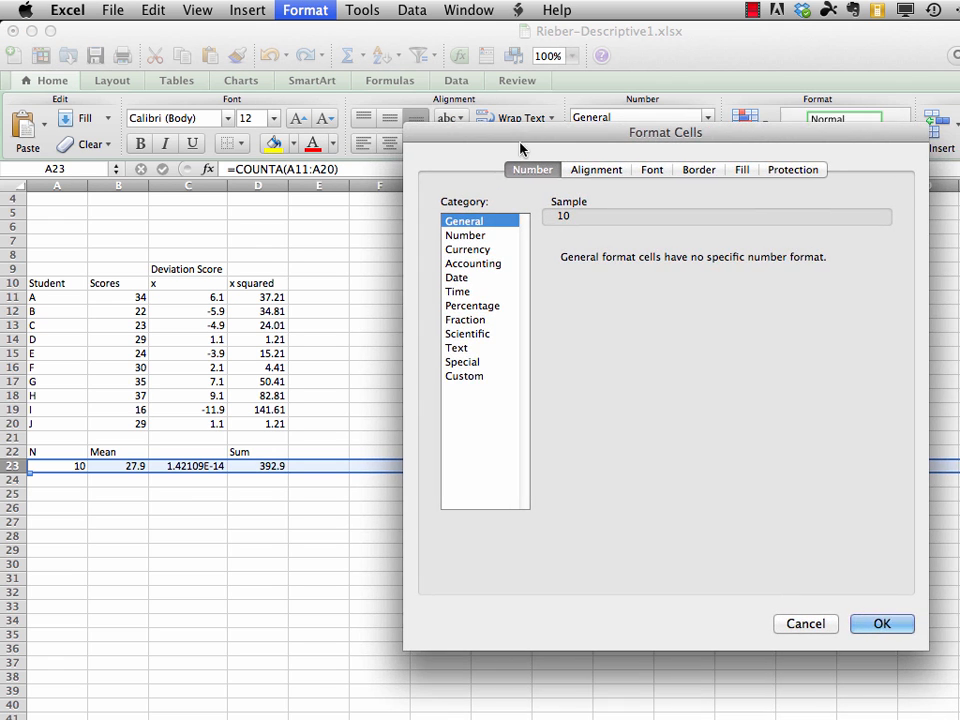
click(469, 238)
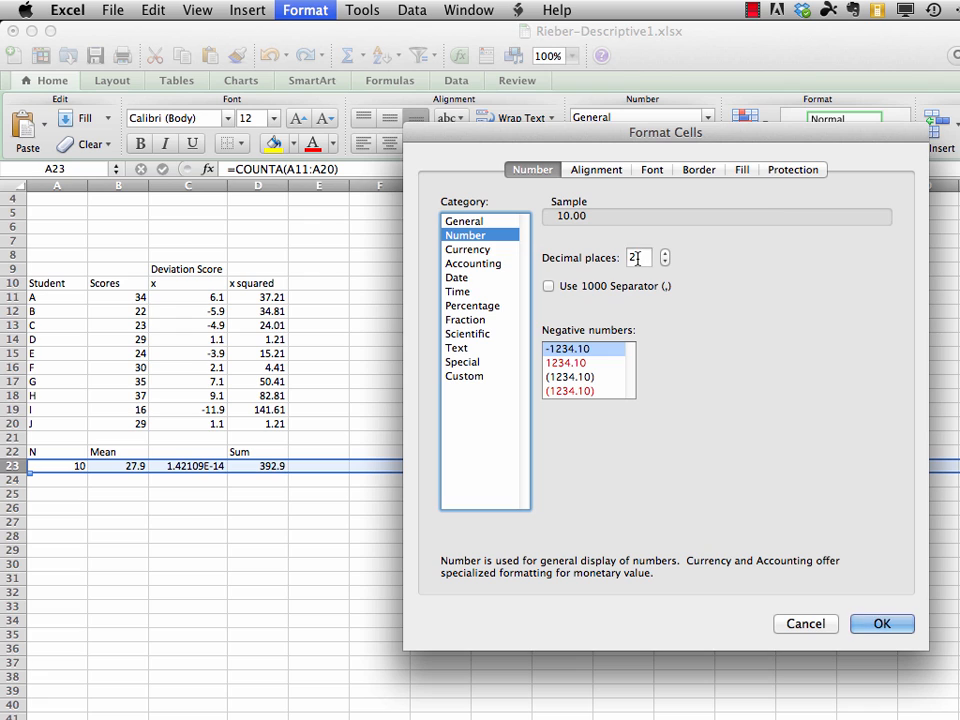
click(883, 624)
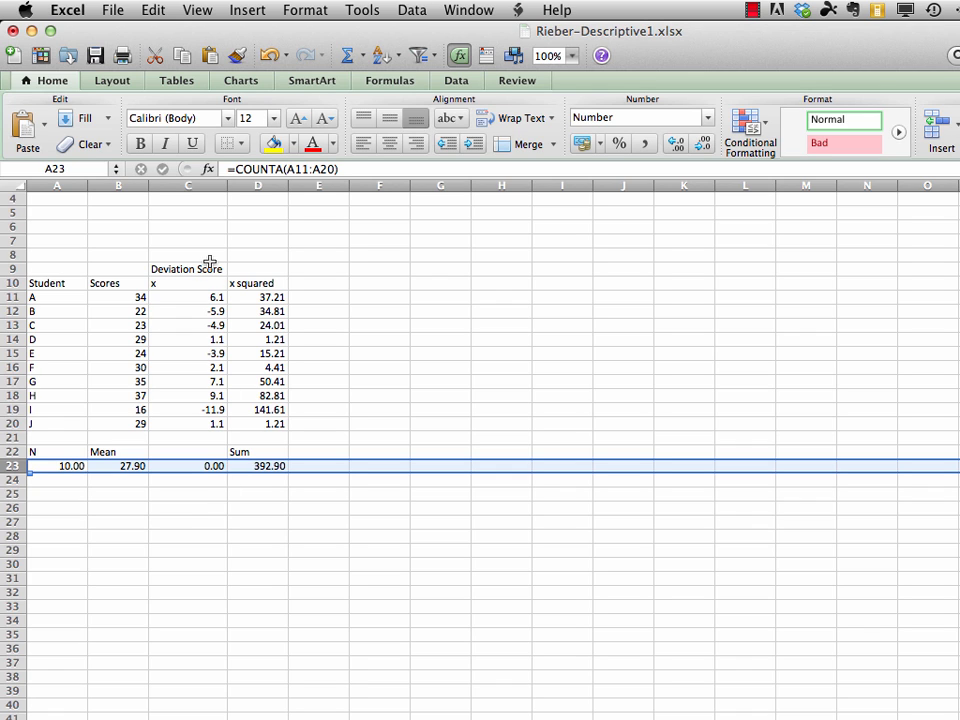
Step: Review the deviation scores in column C and the standard deviation formula in the Word document
click(188, 186)
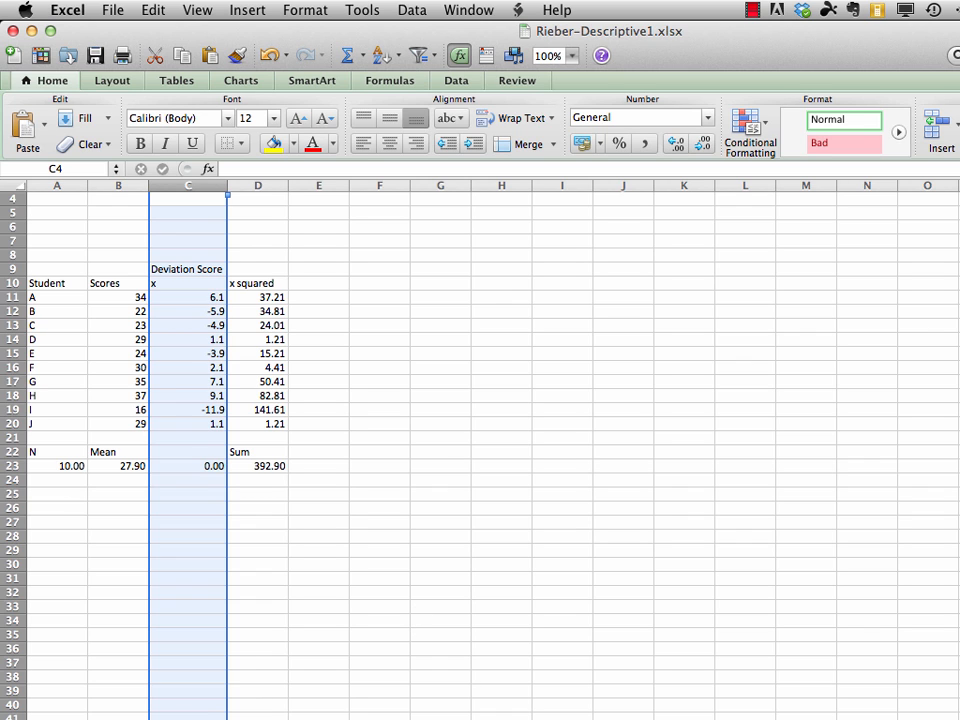
key(super+Tab)
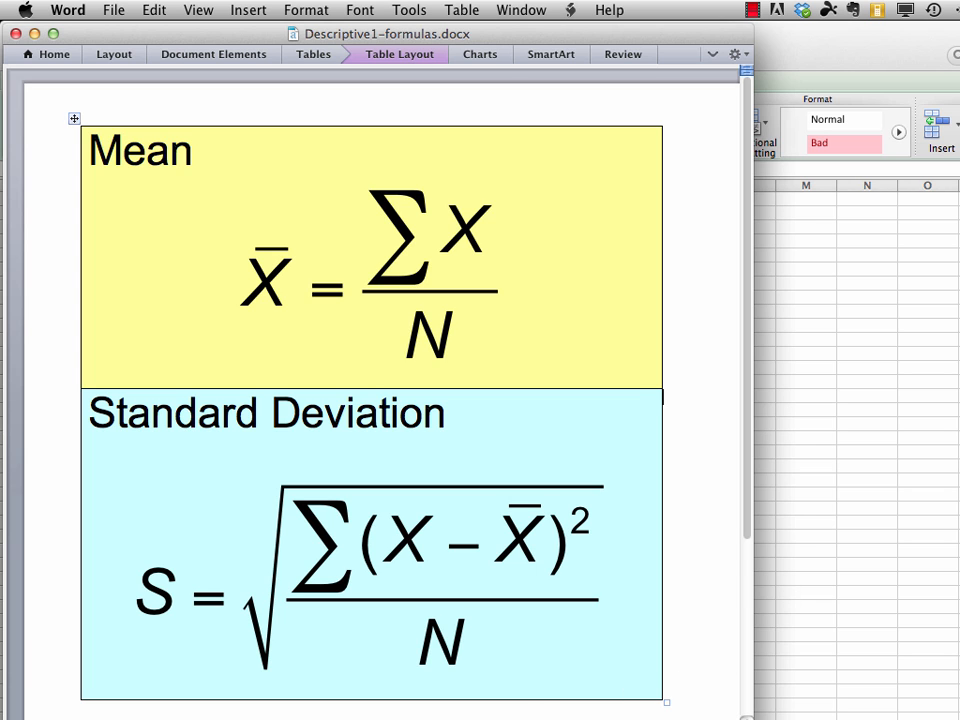
key(super+Tab)
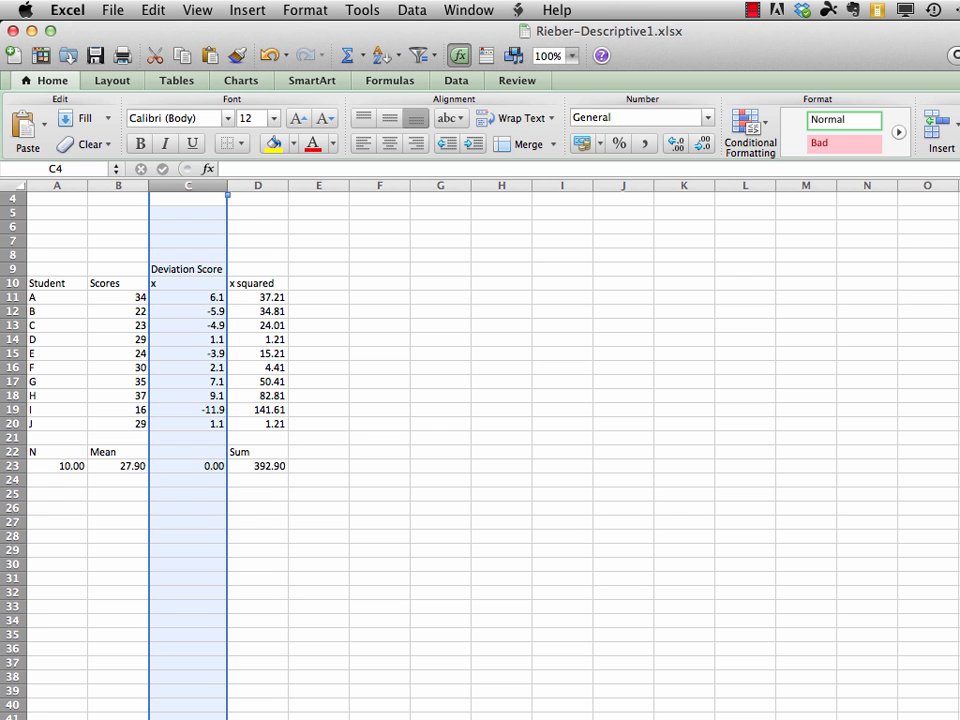
Step: Label D25 as Standard Deviation and widen column D to fit the text
click(258, 497)
text(S)
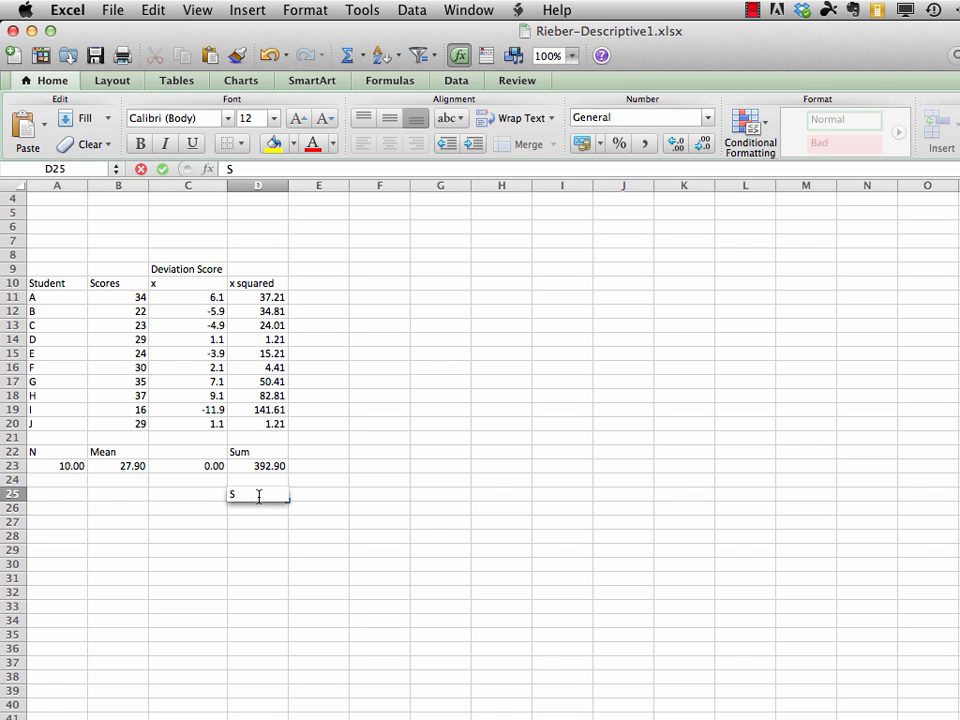
text(tandard Deviation)
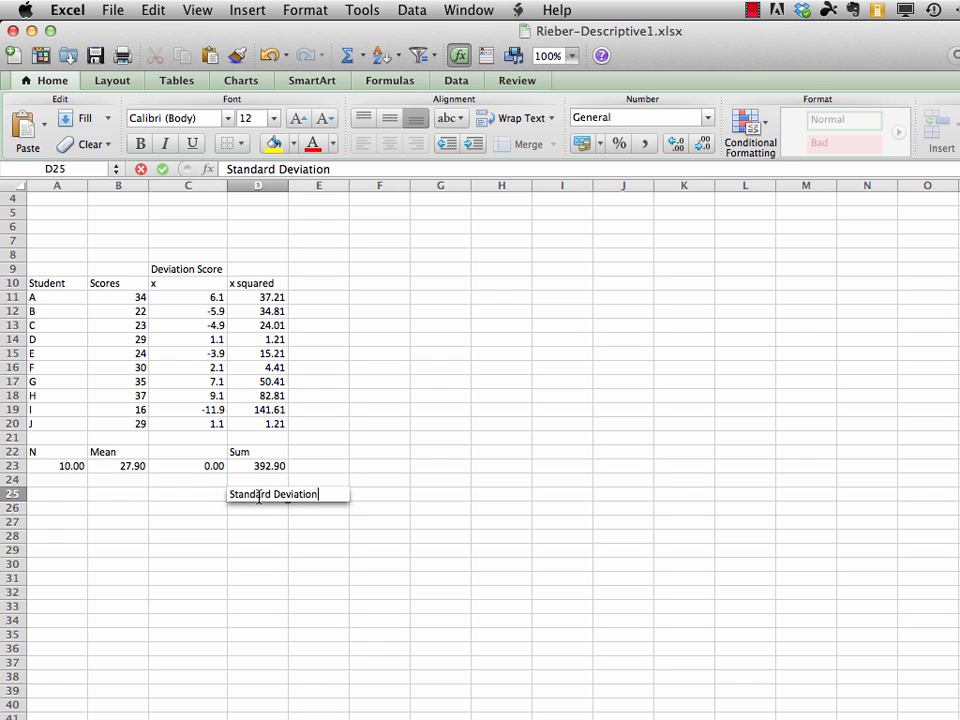
key(Return)
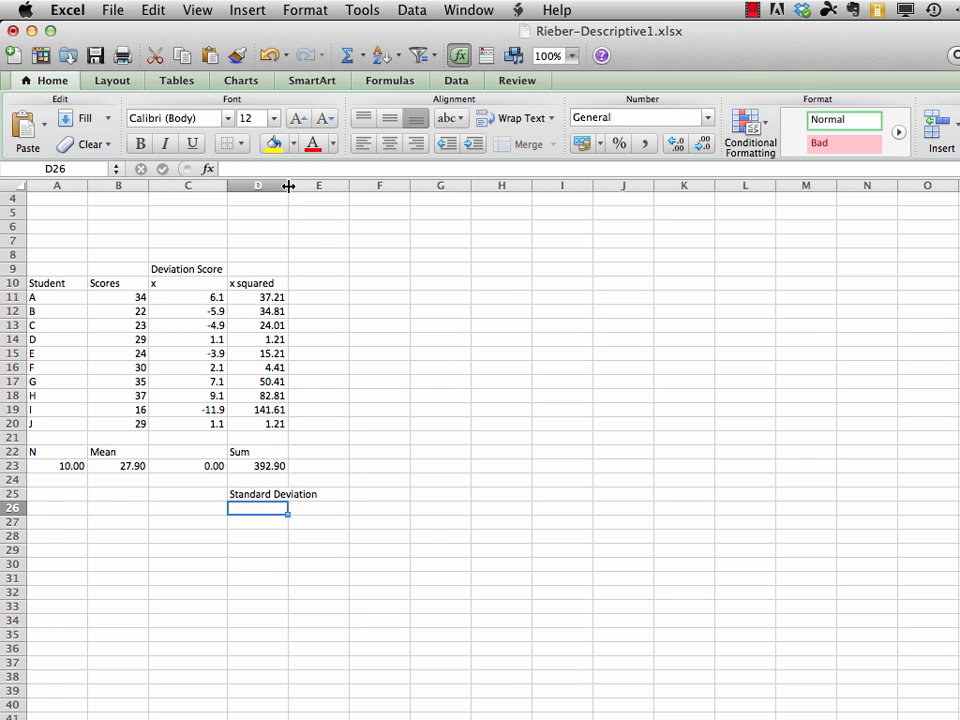
drag(288, 187, 323, 187)
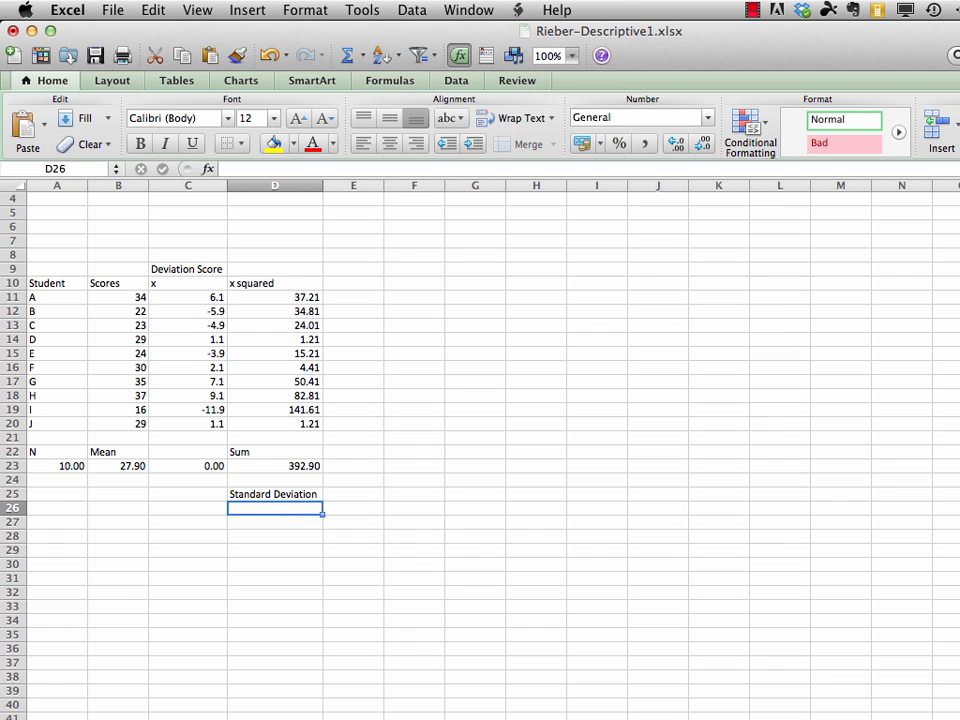
Step: Check the standard deviation formula in the Word document and calculate it in D26 of the Excel worksheet with =sqrt(D23/A23)
key(super+Tab)
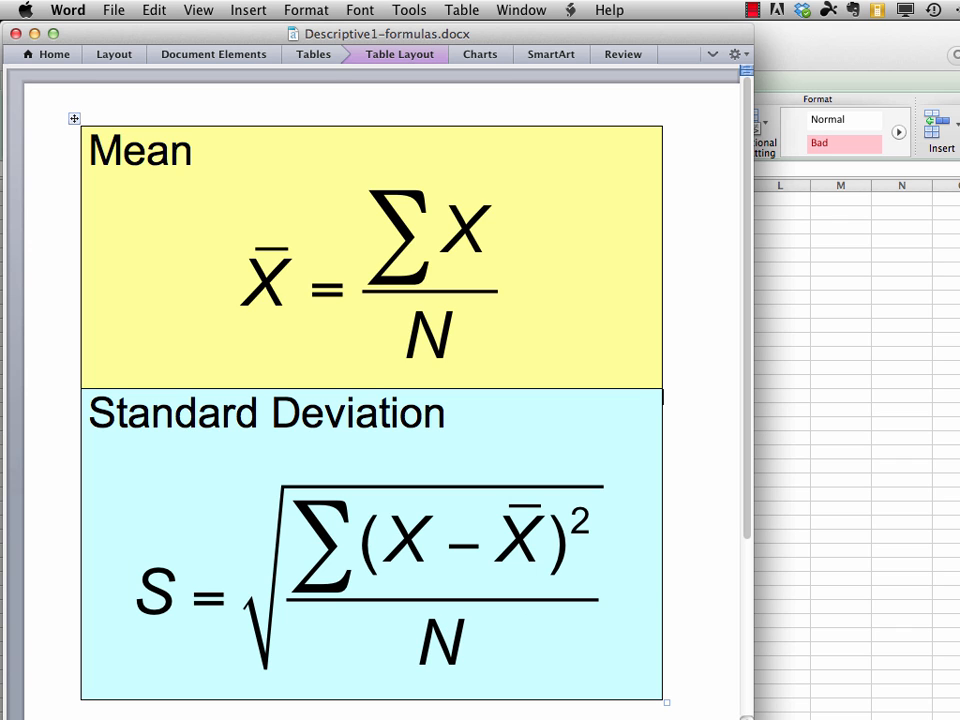
key(super+Tab)
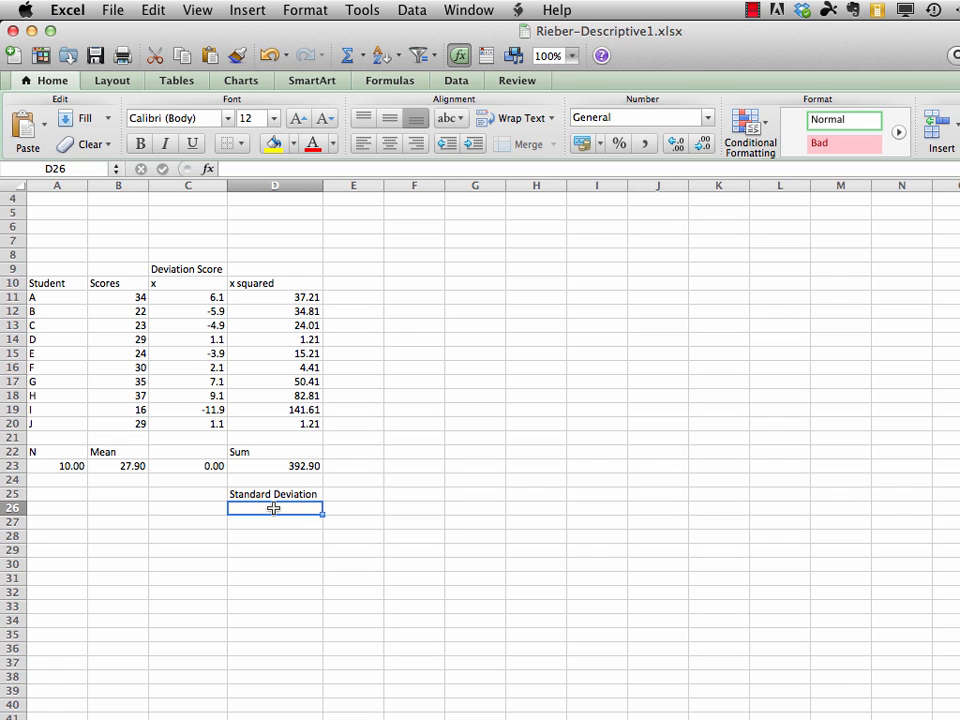
text(=)
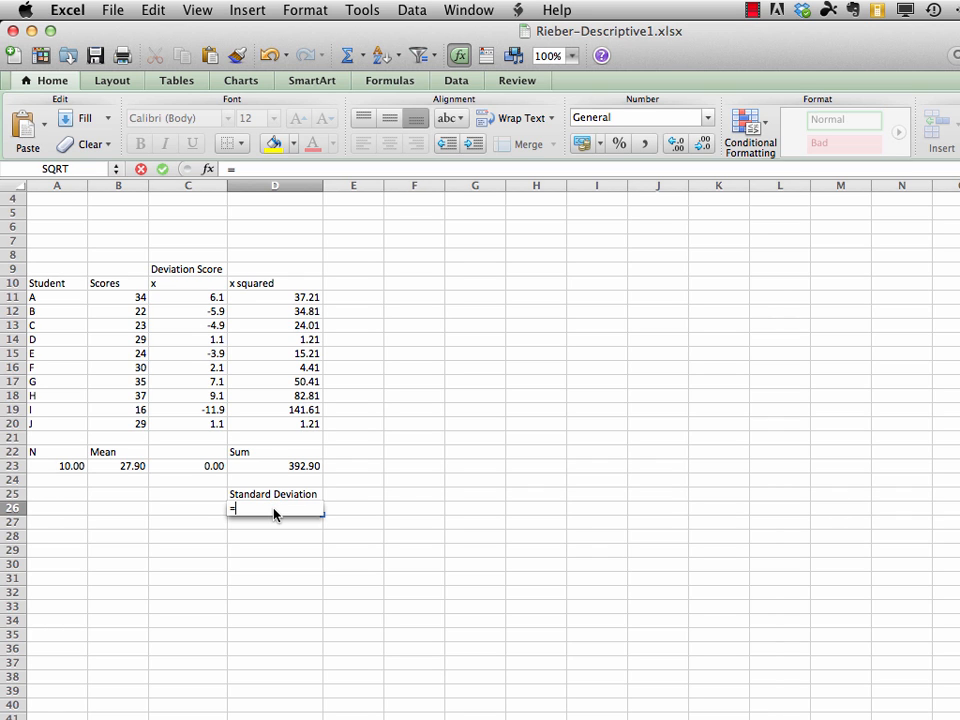
text(sqrt)
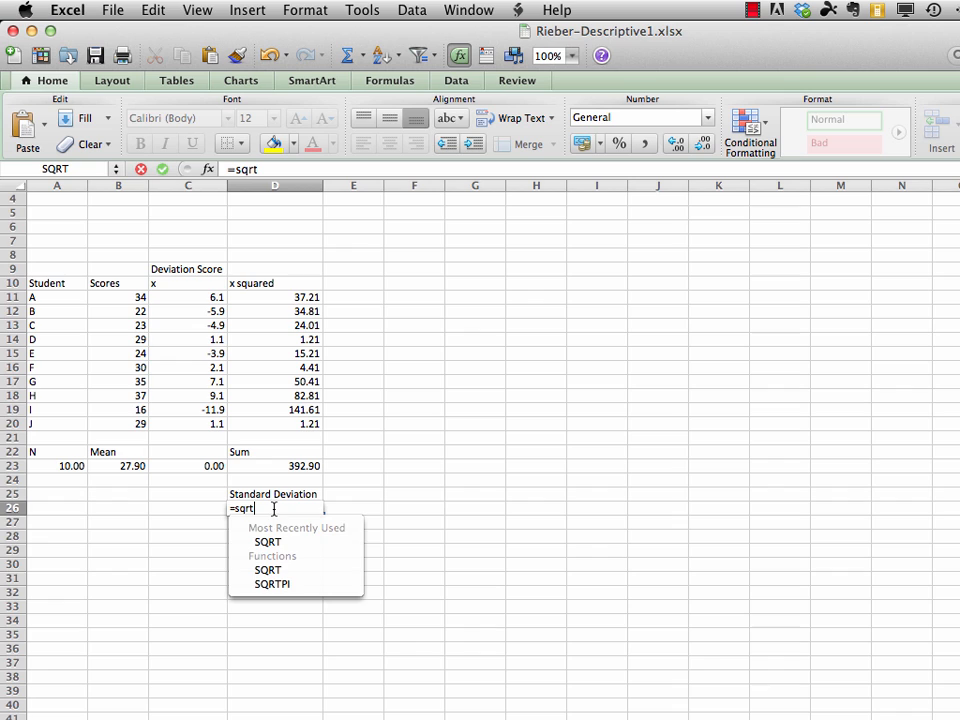
text(()
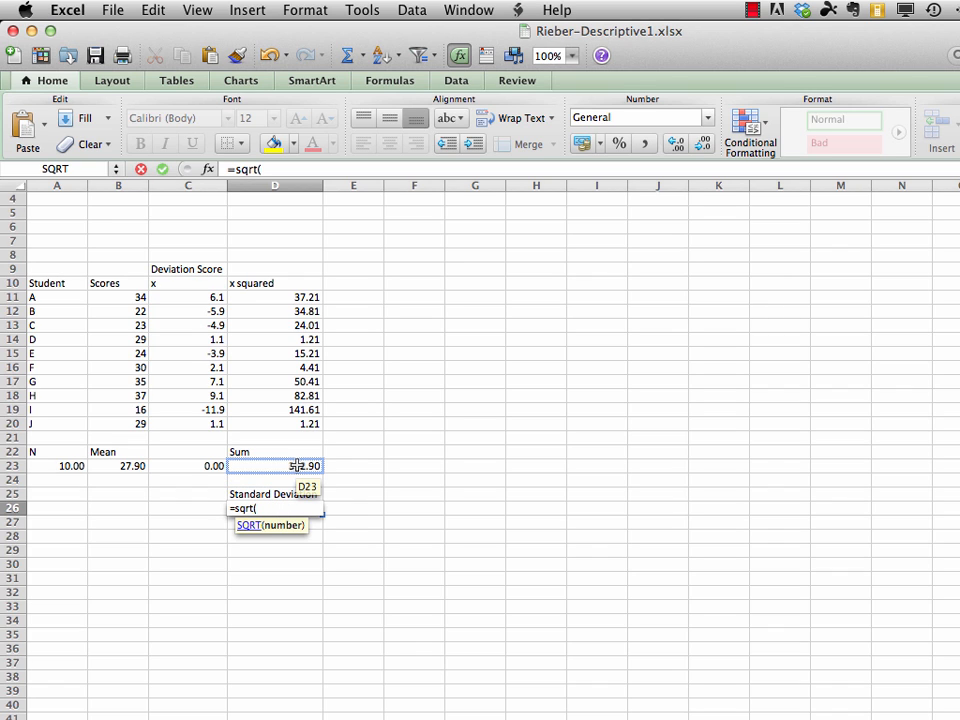
click(296, 466)
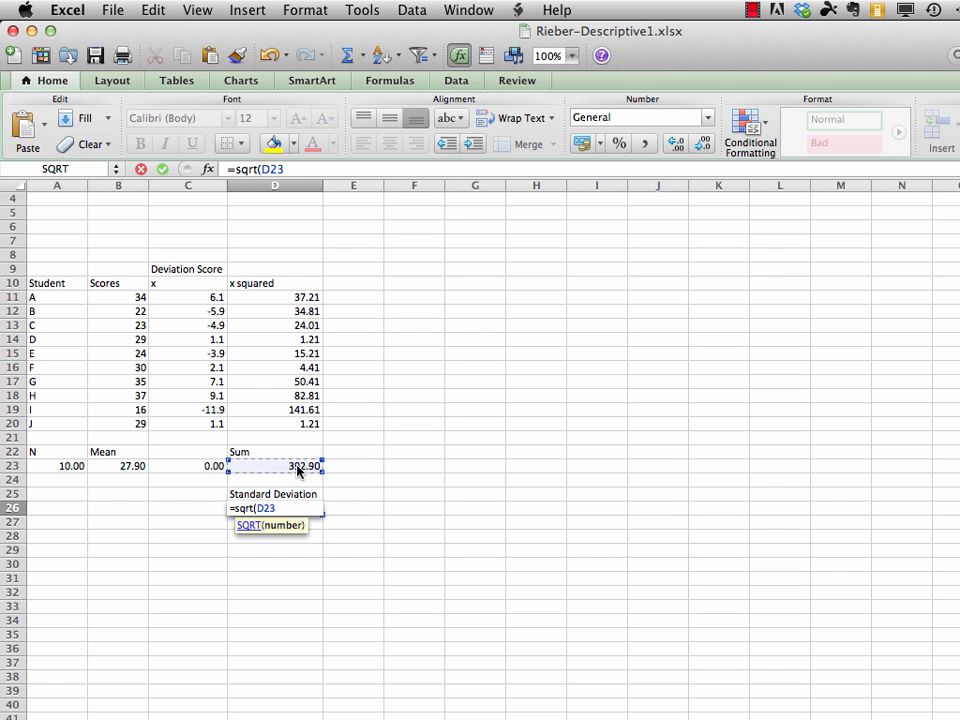
text(/)
click(64, 465)
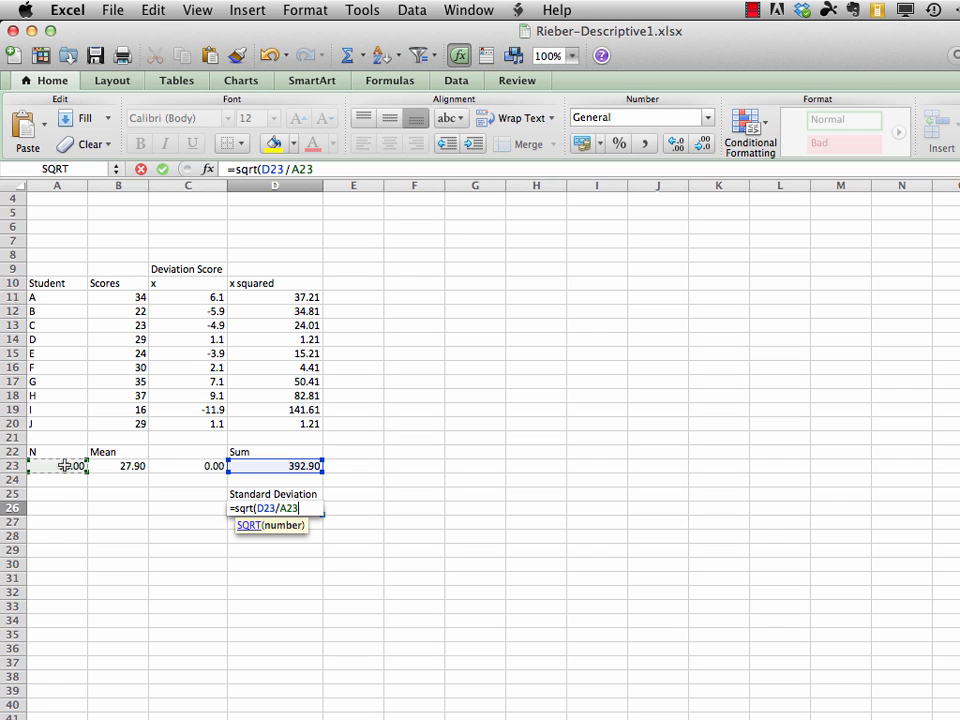
text())
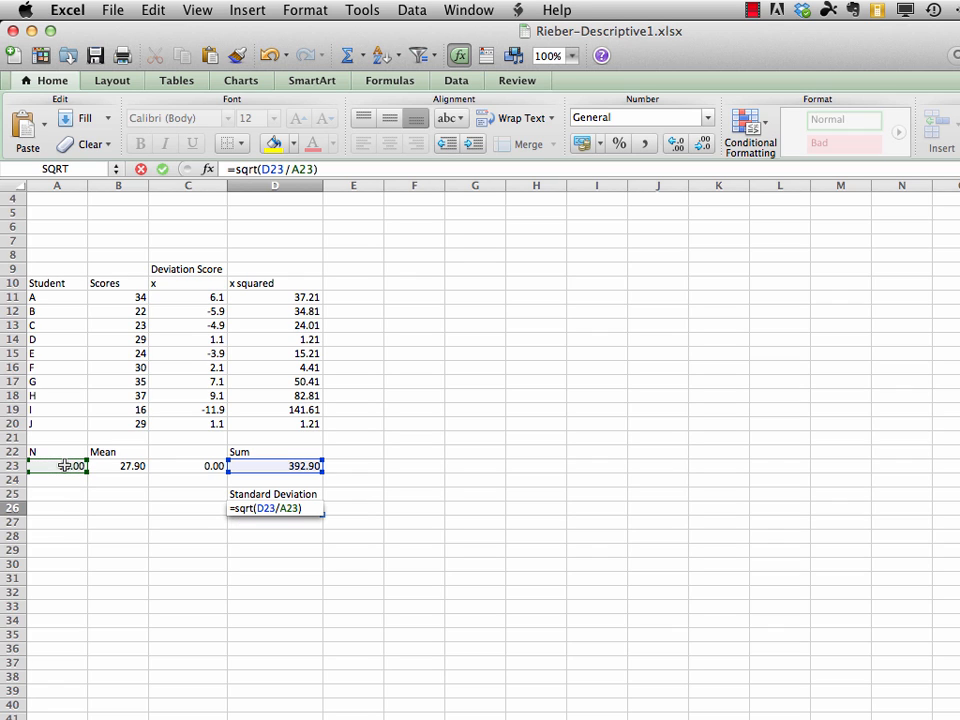
key(Return)
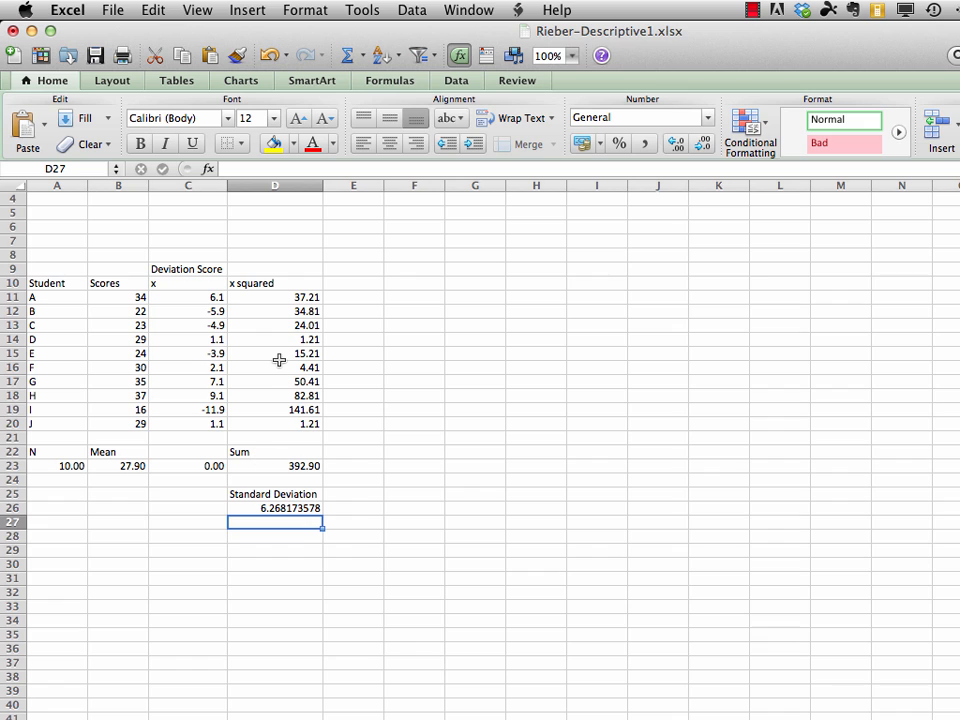
Step: Format all of column D with the Number category and 2 decimal places
click(276, 186)
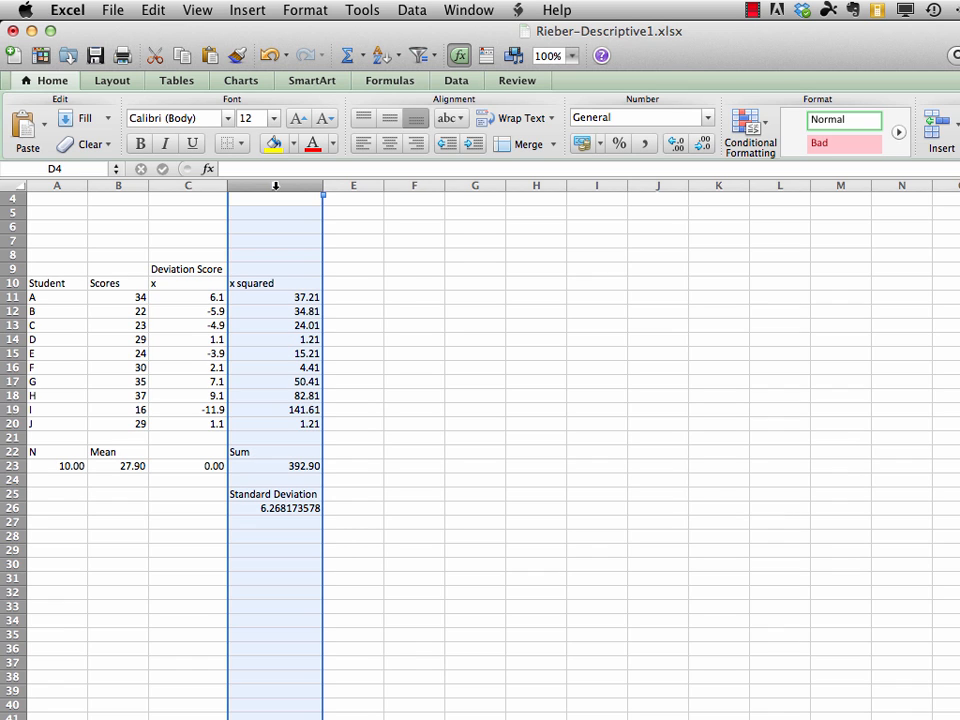
click(310, 12)
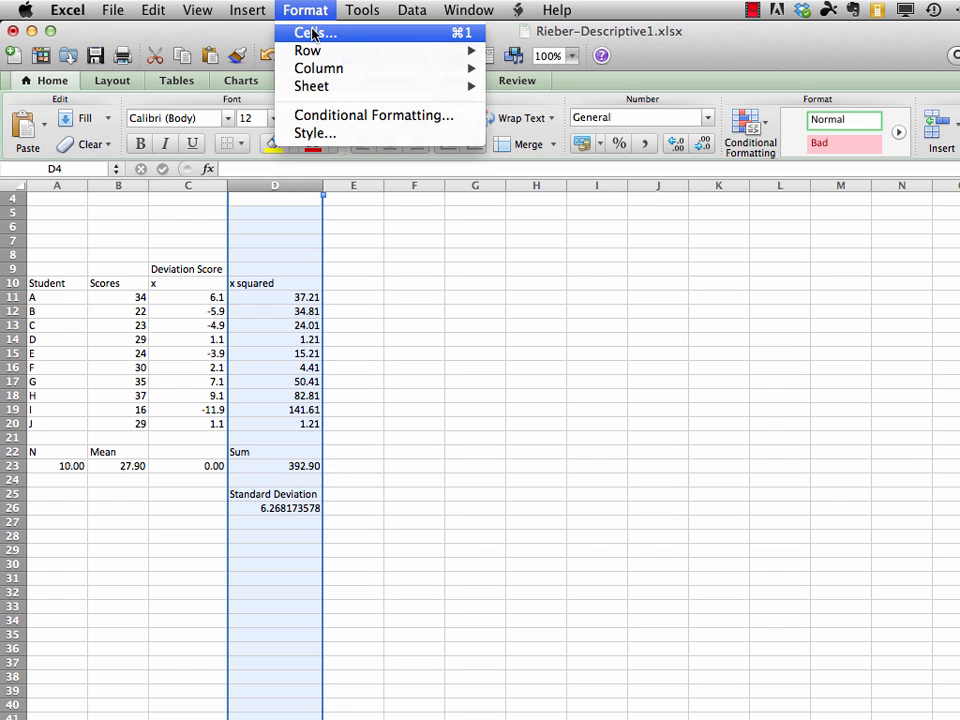
click(312, 34)
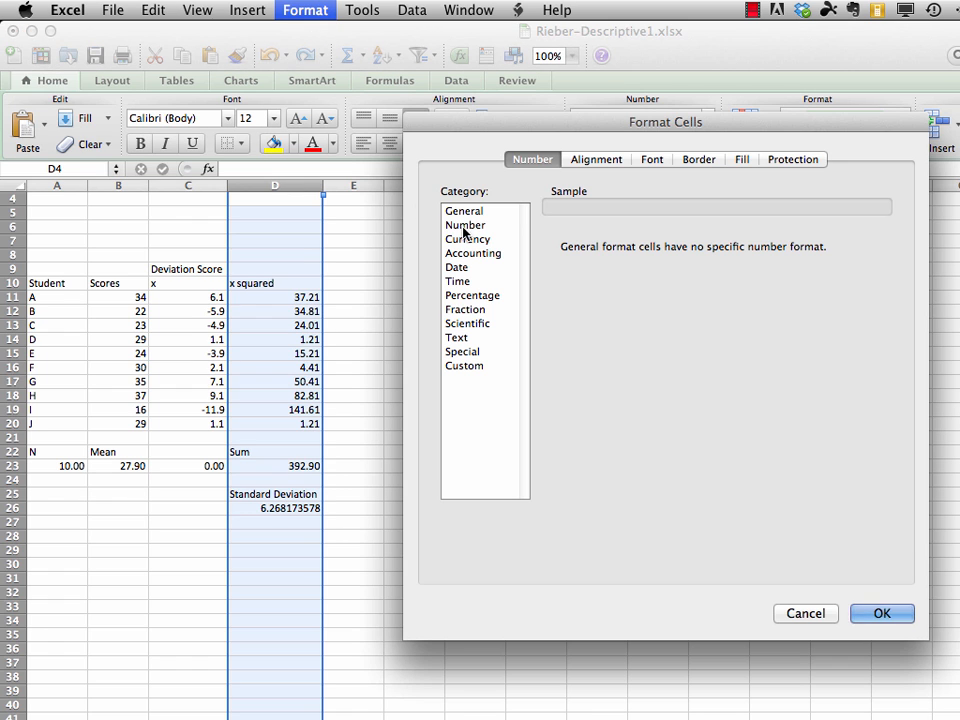
click(464, 226)
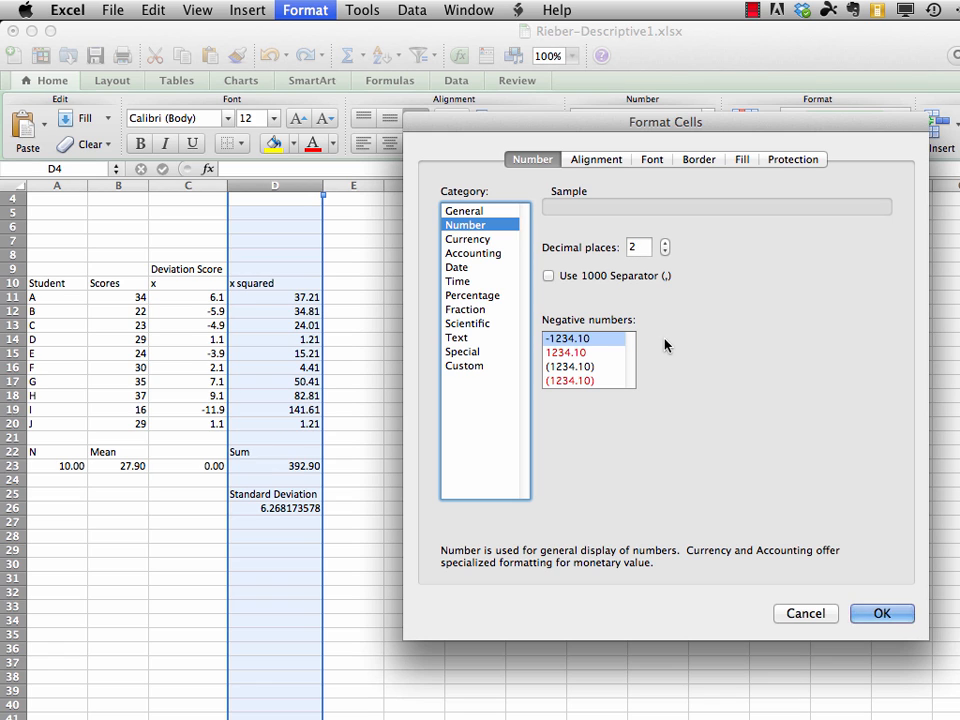
click(880, 614)
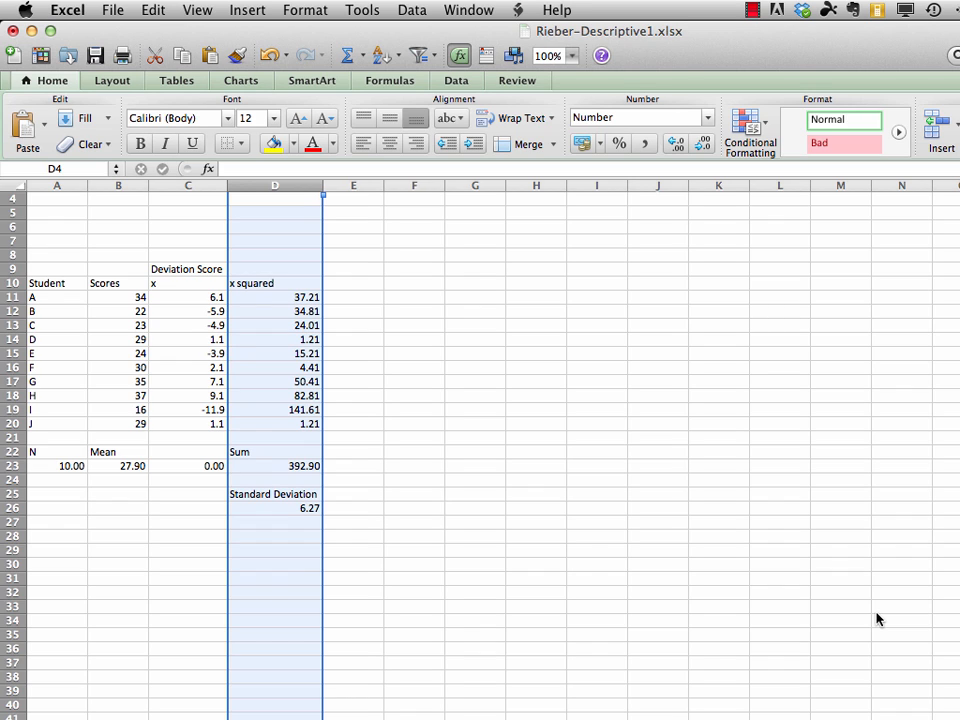
Step: Insert the STDEV.P function in D27 over the scores B11:B20 using the Formula Builder, and close the builder
click(295, 523)
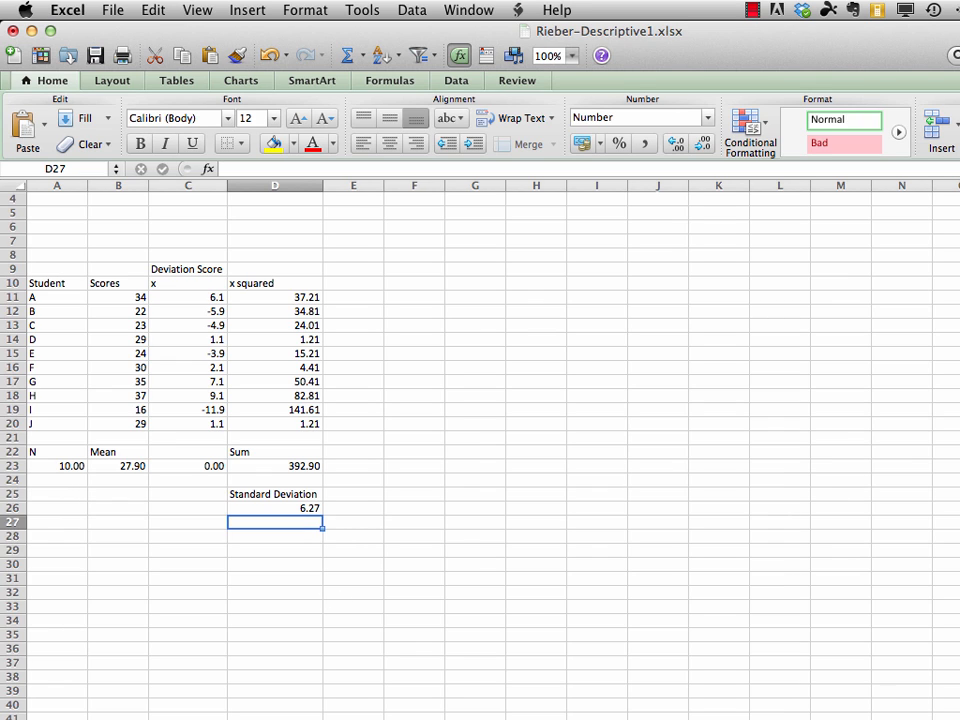
key(super+Tab)
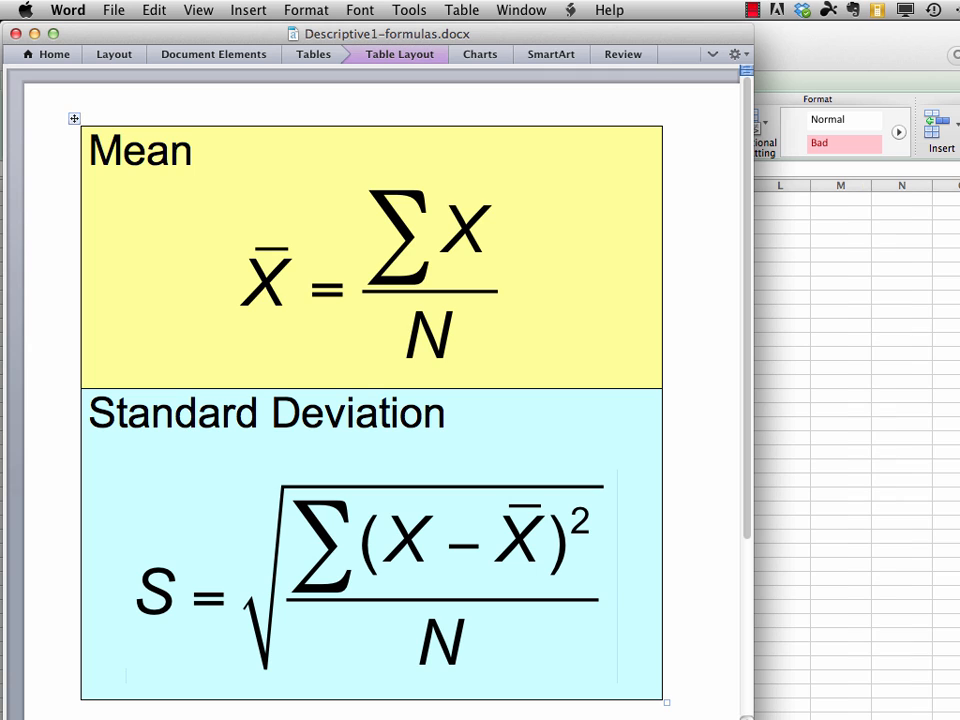
key(super+Tab)
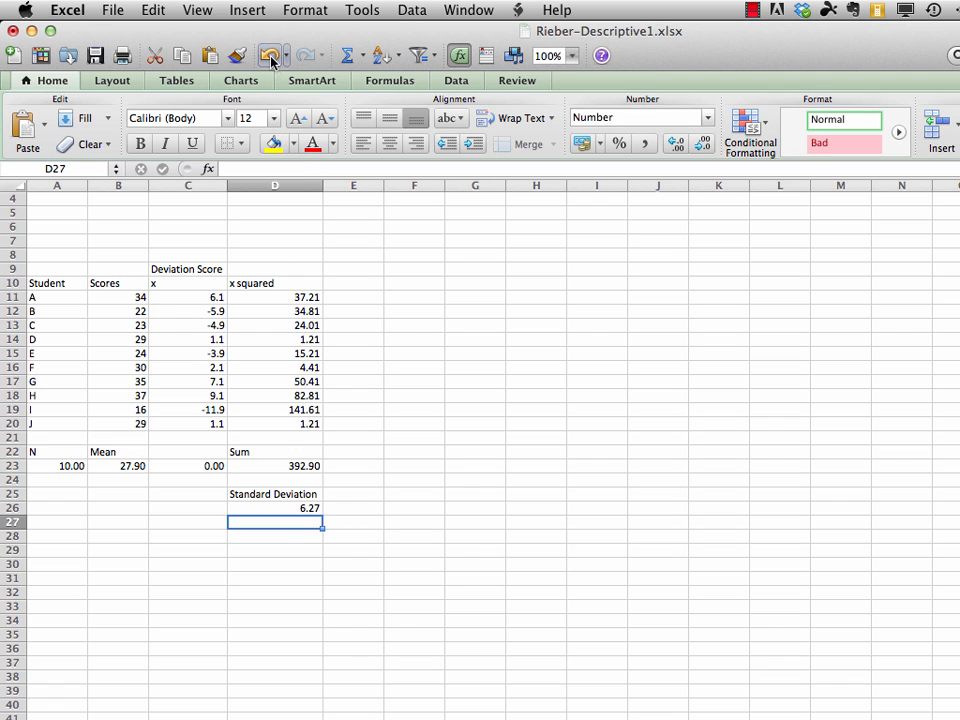
click(246, 12)
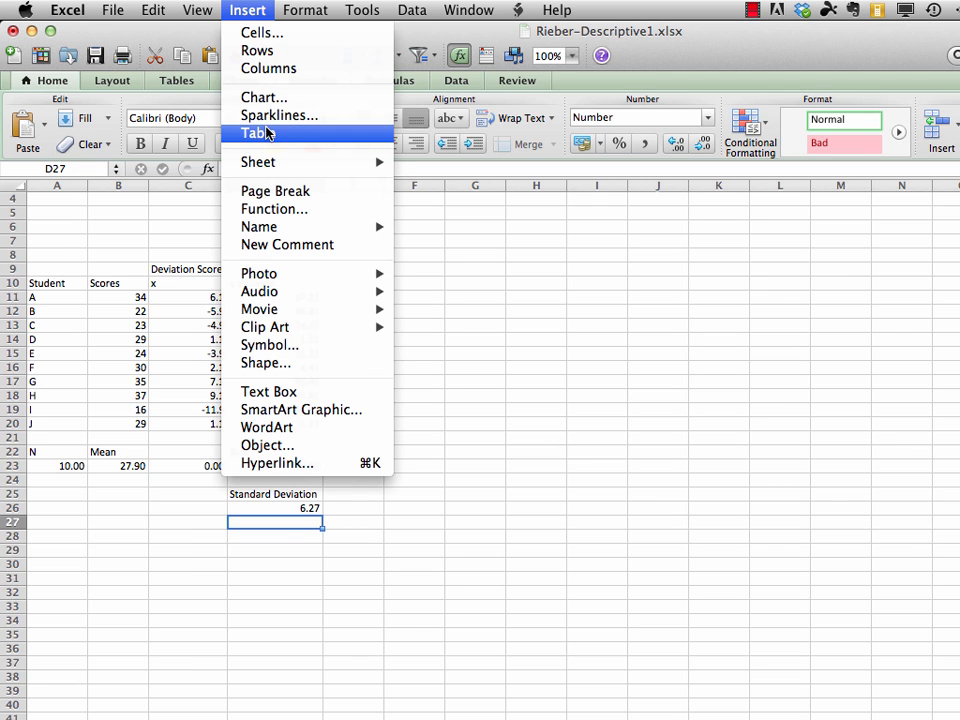
click(275, 210)
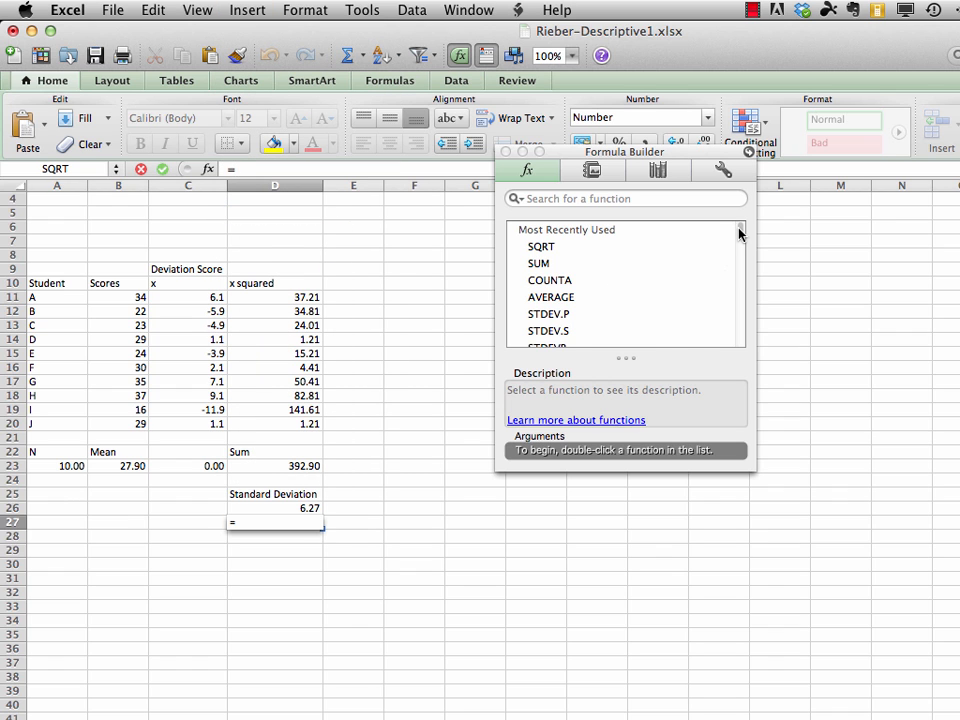
drag(741, 231, 739, 322)
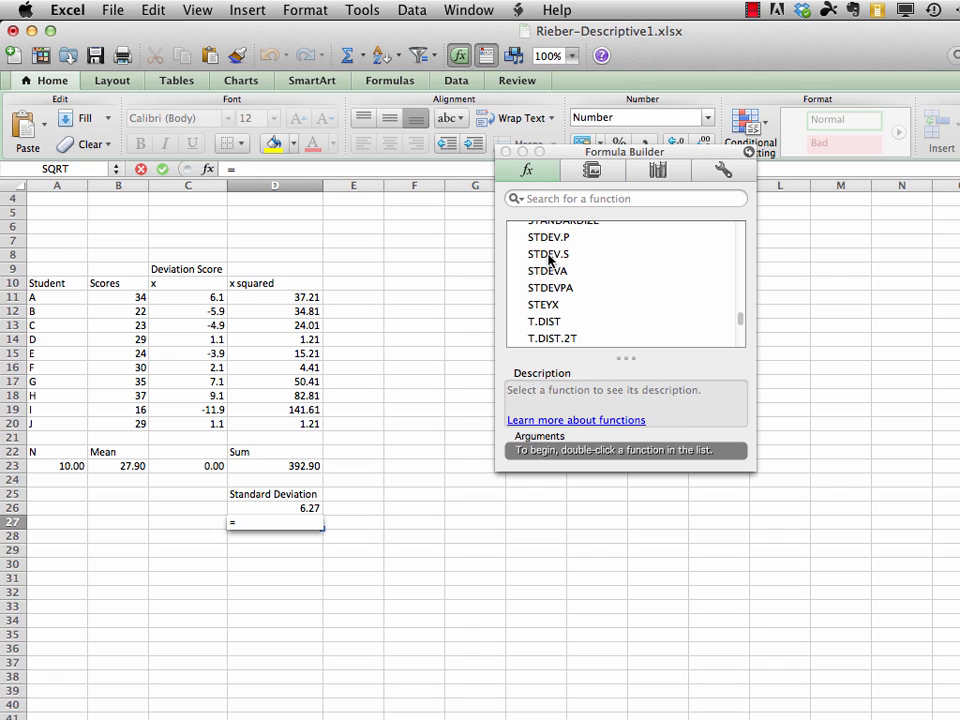
click(549, 238)
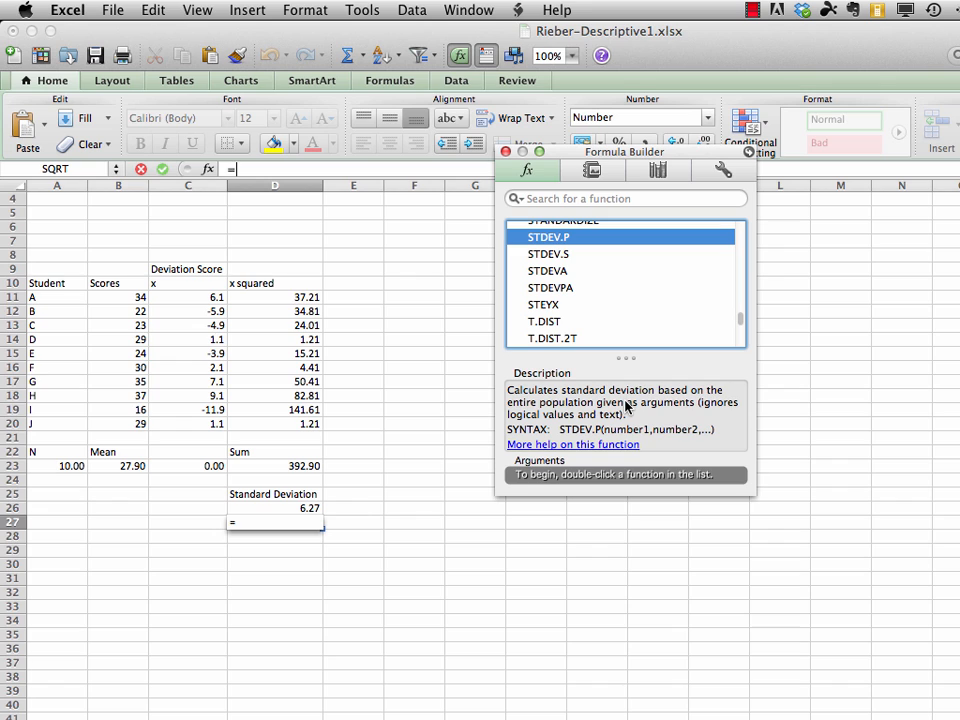
click(556, 260)
double_click(552, 240)
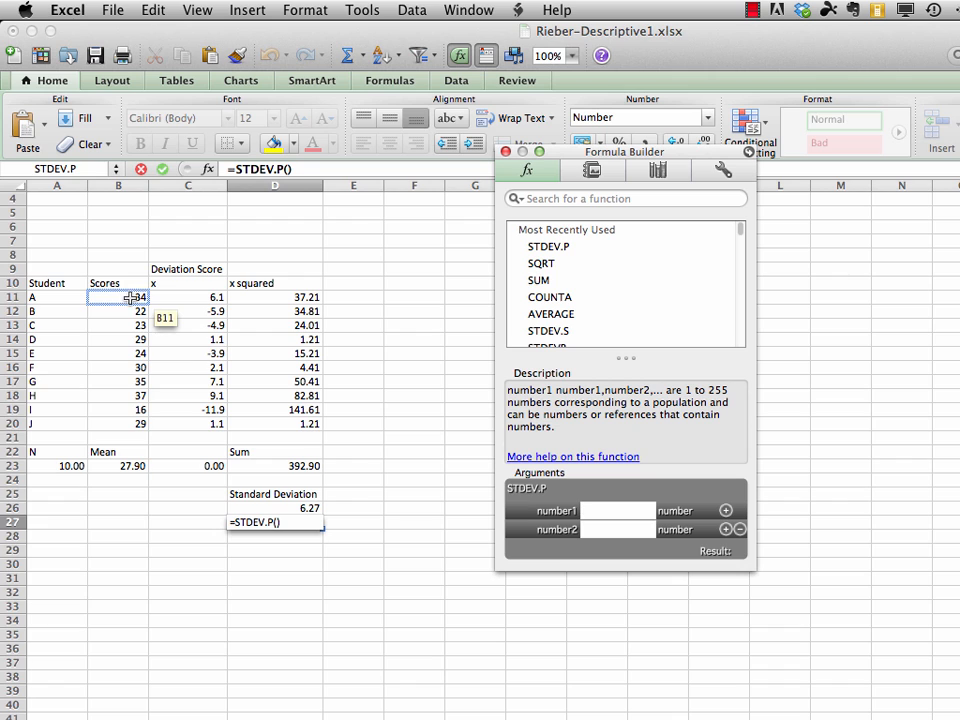
drag(130, 297, 129, 426)
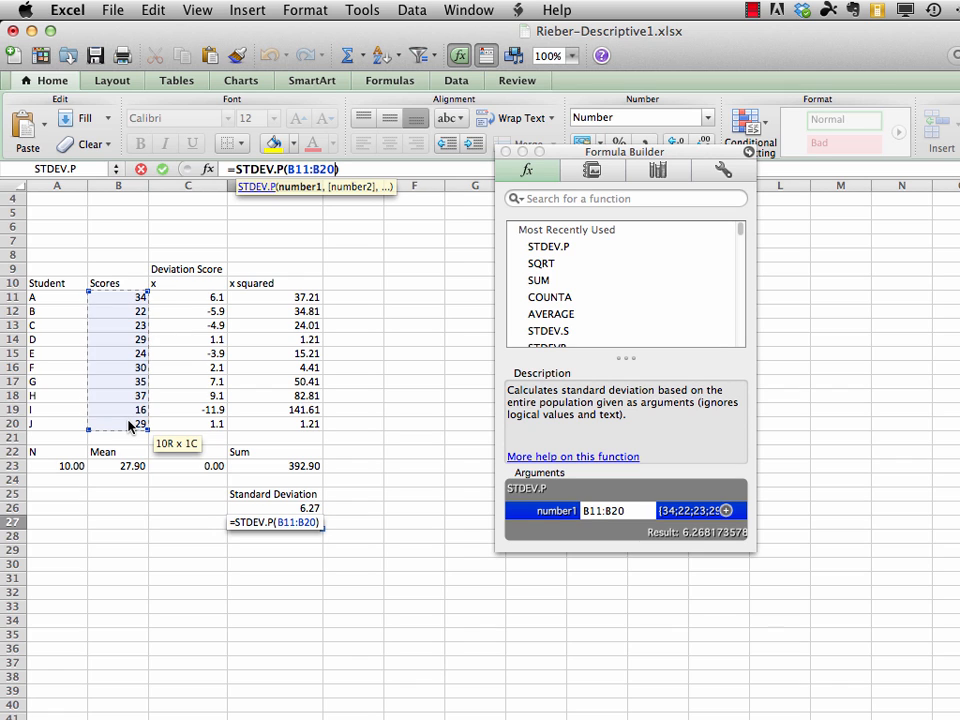
key(Return)
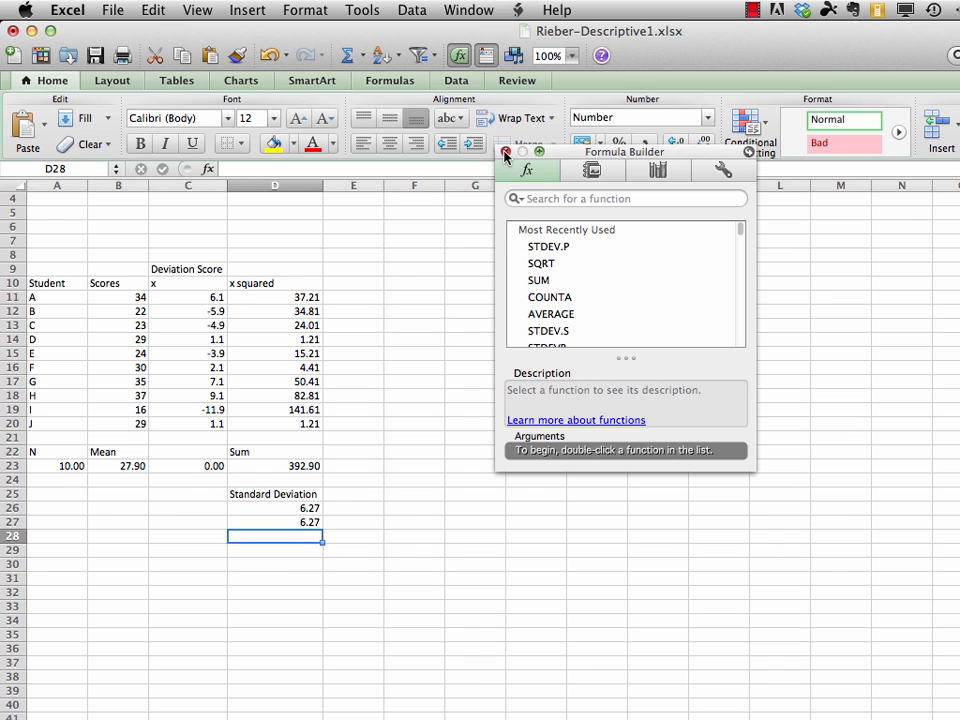
click(505, 151)
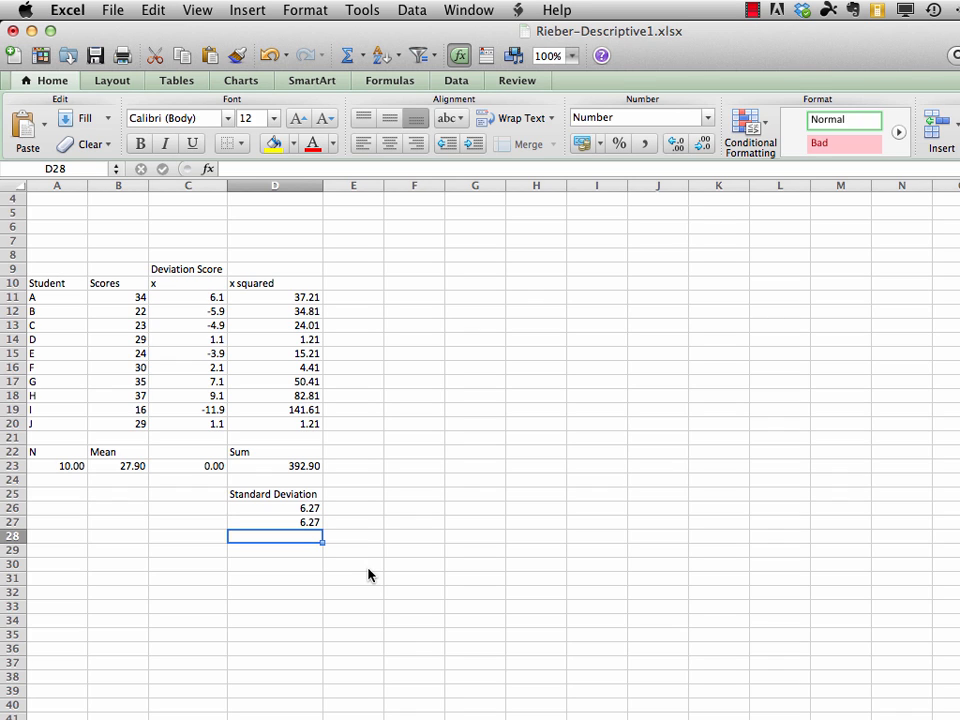
Step: Check the formula in D26 and save the workbook
click(296, 509)
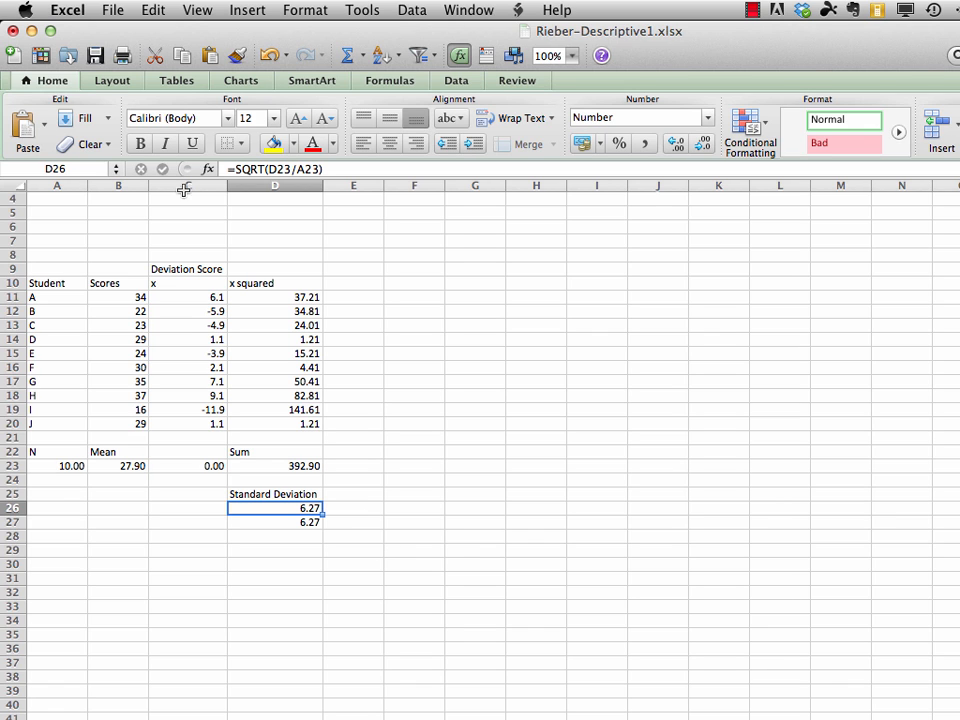
click(113, 11)
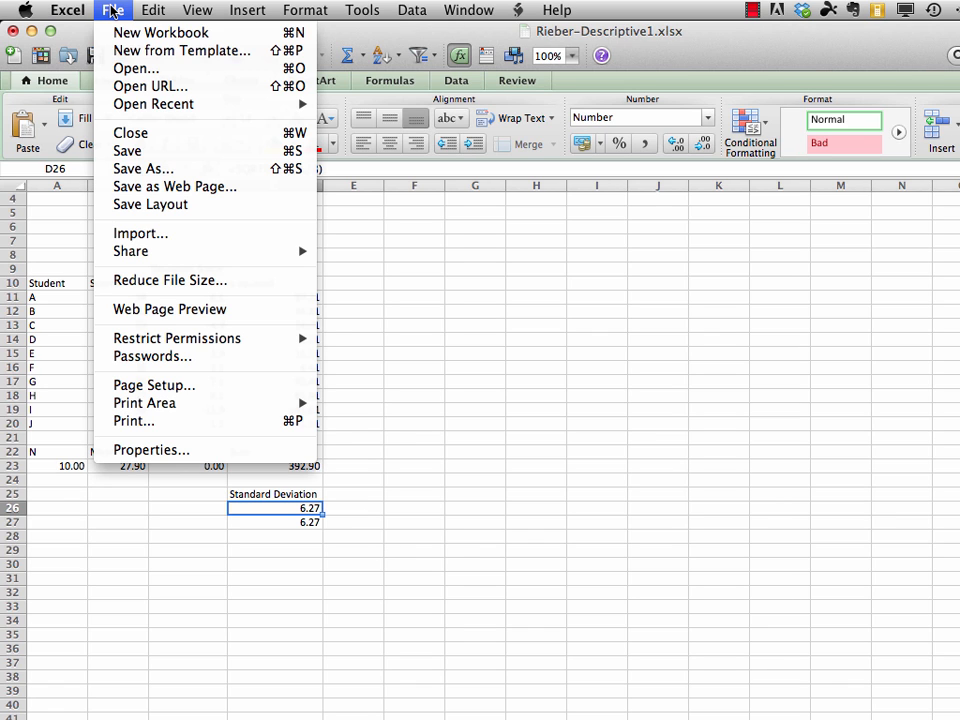
click(147, 158)
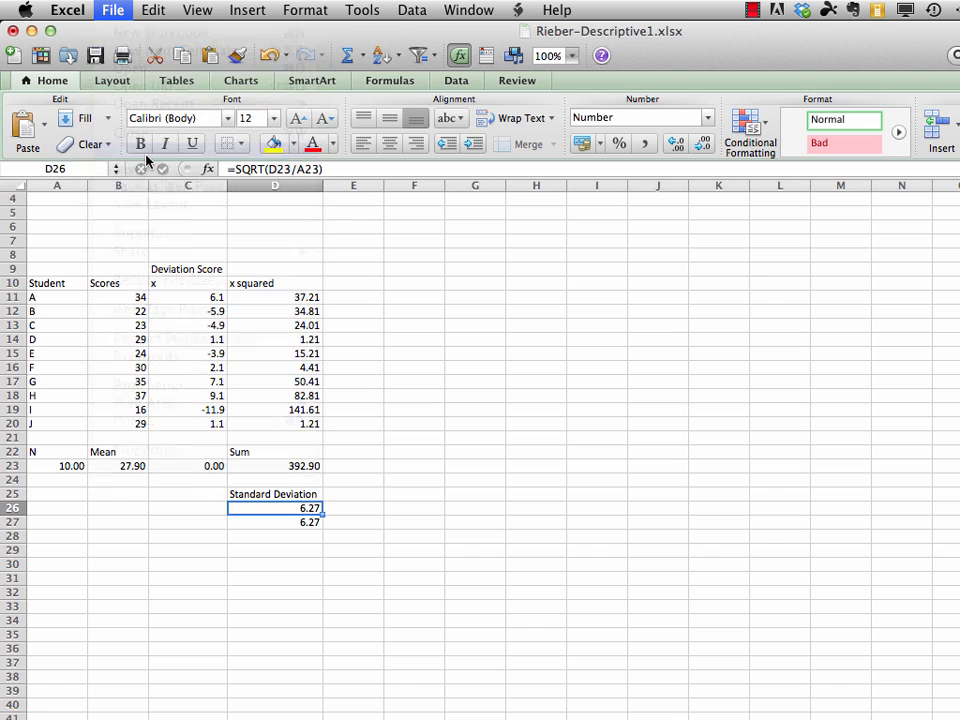